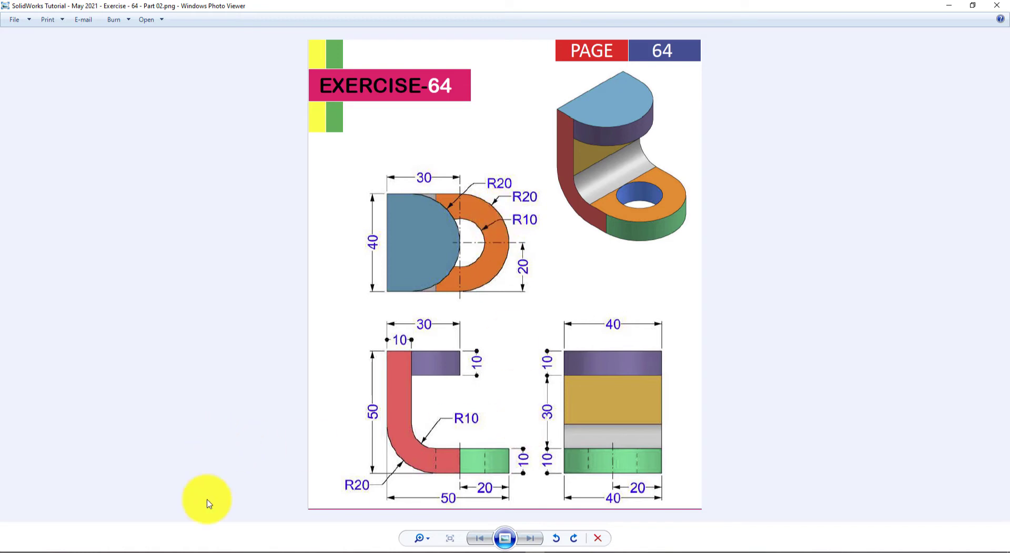
- Switch to SOLIDWORKS, create a new part document, and apply the Plain White scene
click(243, 551)
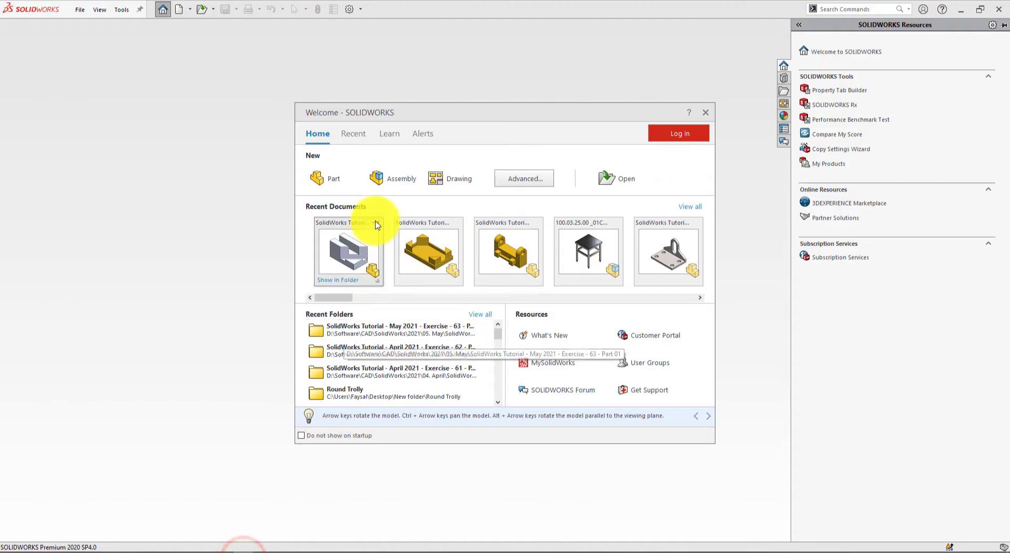
click(320, 182)
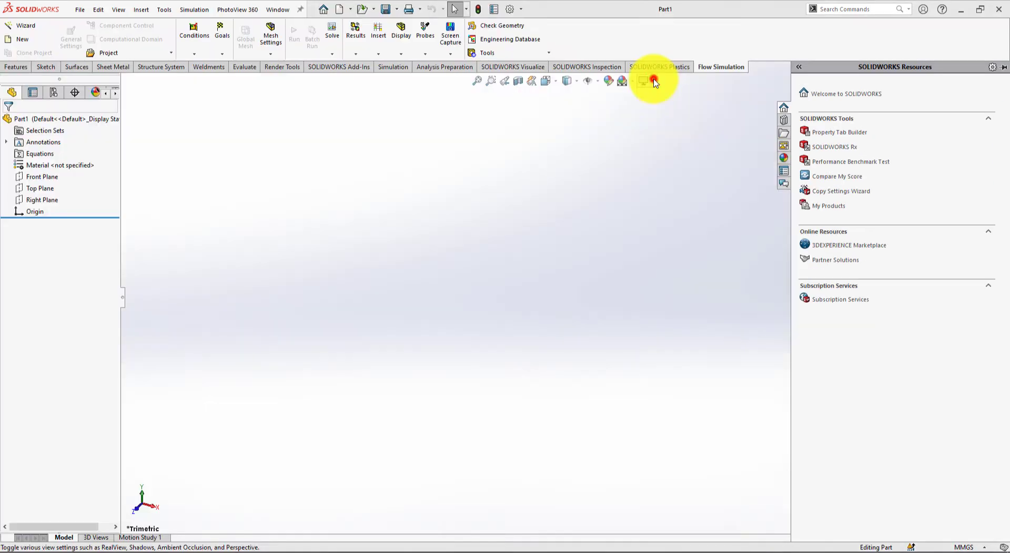
click(651, 80)
mouse_move(631, 84)
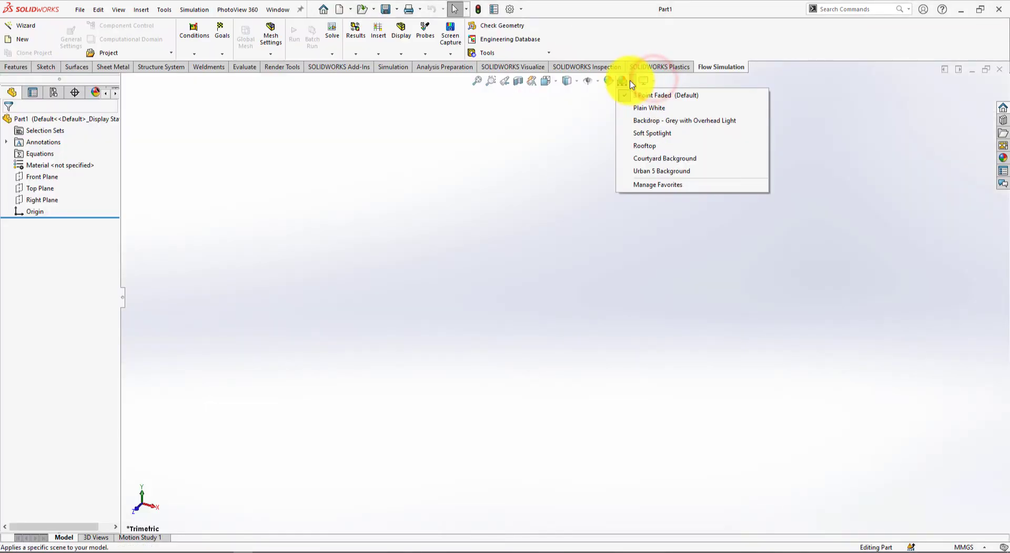
click(649, 107)
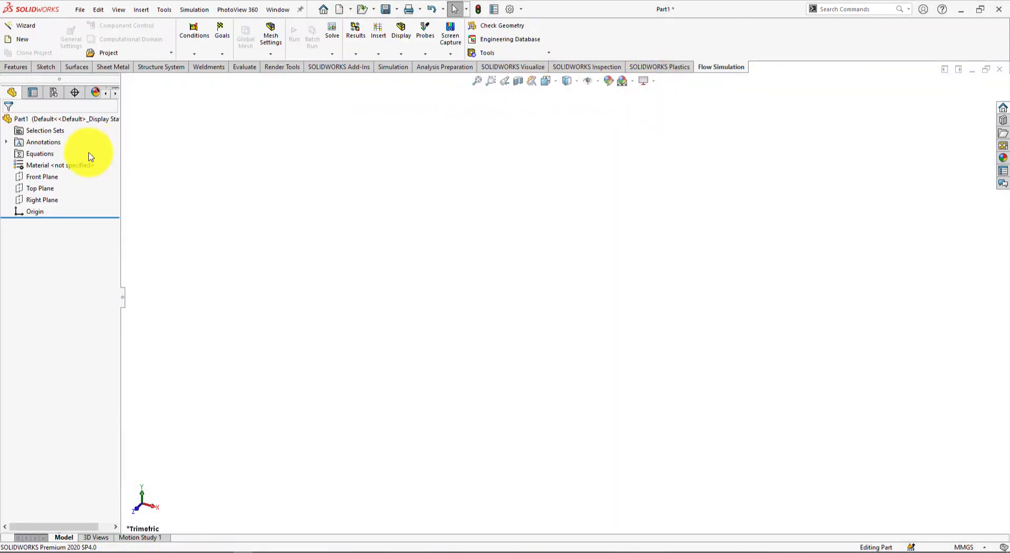
- Assign the Nylon 6/10 material from the Plastics category to the part
right_click(38, 168)
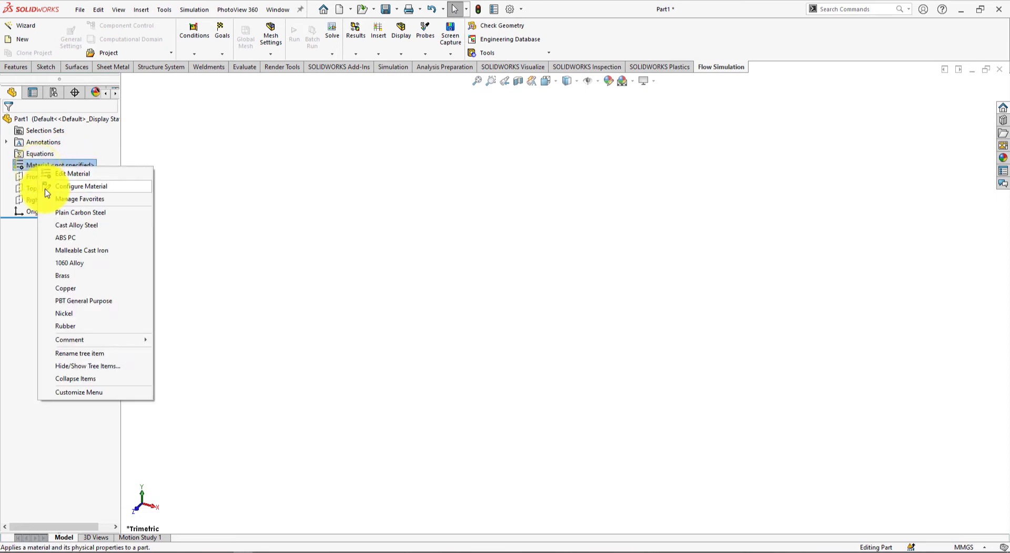
click(71, 173)
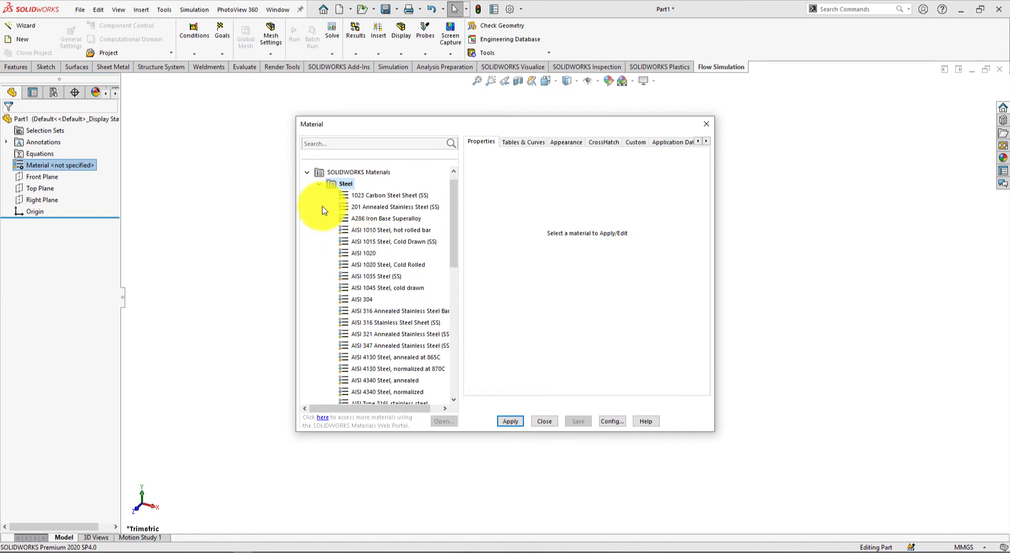
click(318, 185)
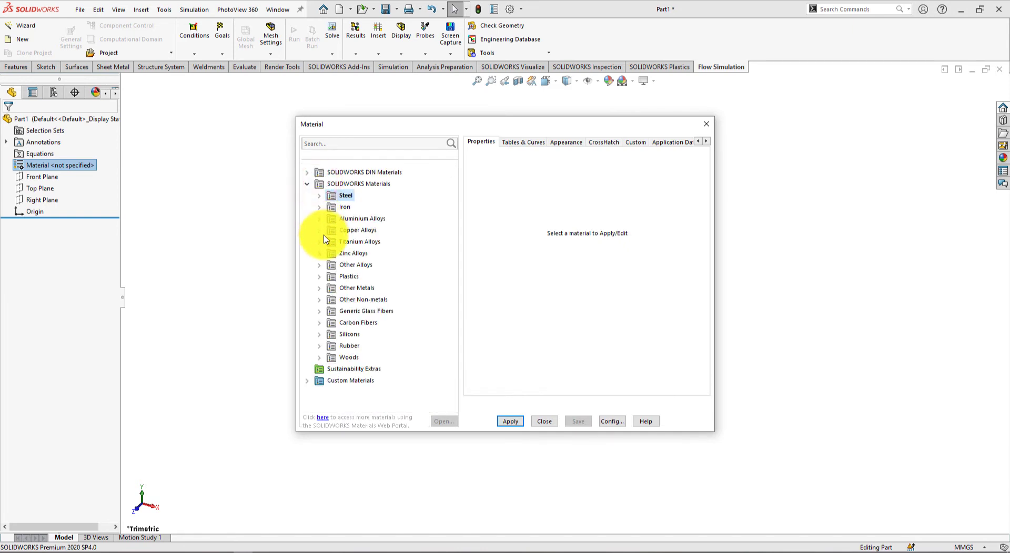
click(320, 277)
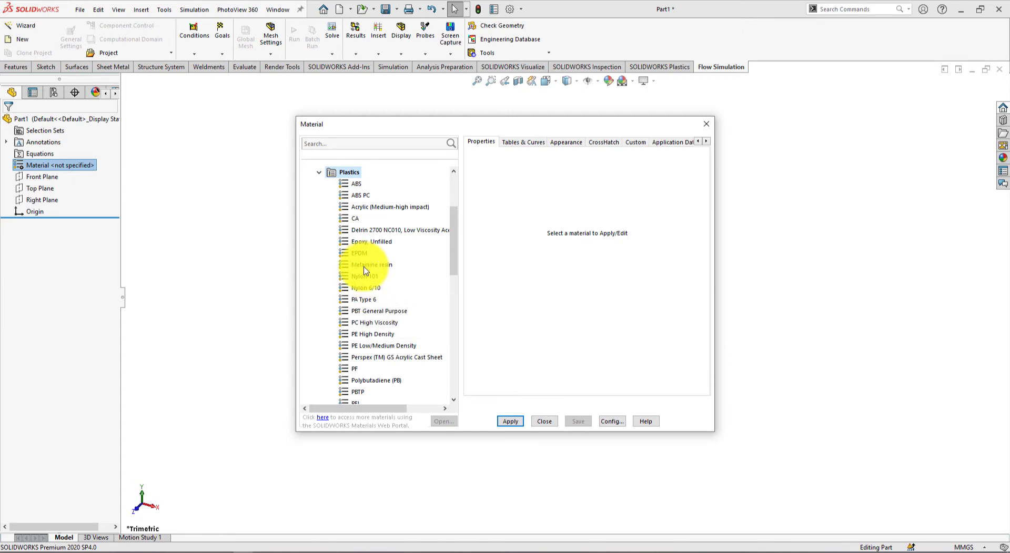
click(365, 289)
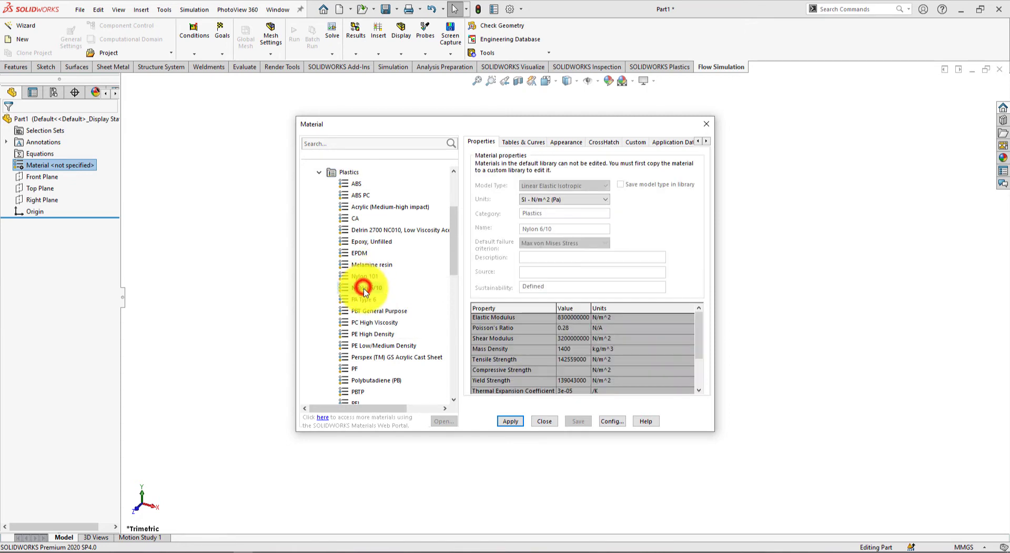
click(513, 421)
click(545, 422)
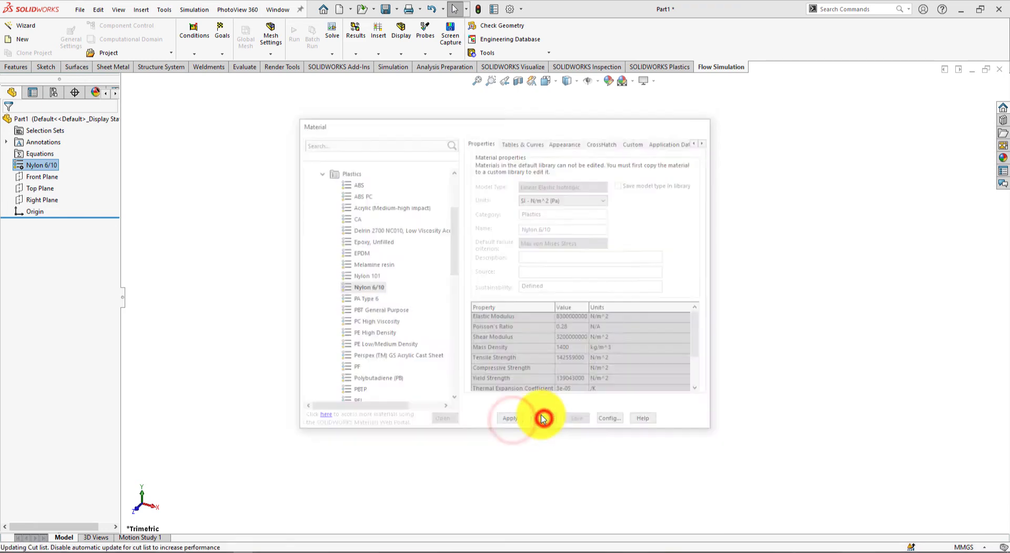
click(237, 317)
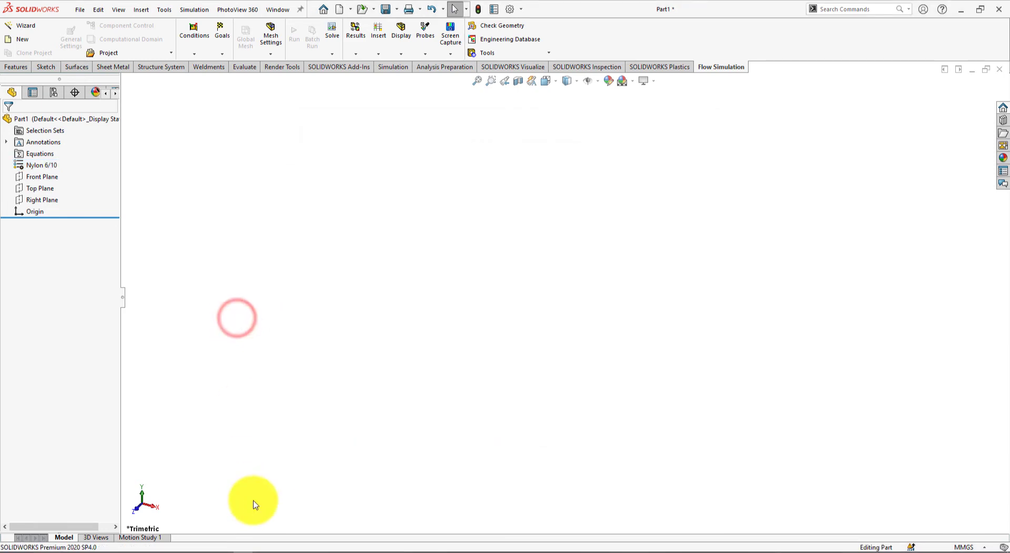
- After consulting the Exercise-64 drawing, start a sketch on the Front Plane and draw a horizontal line from the origin along positive X
click(535, 552)
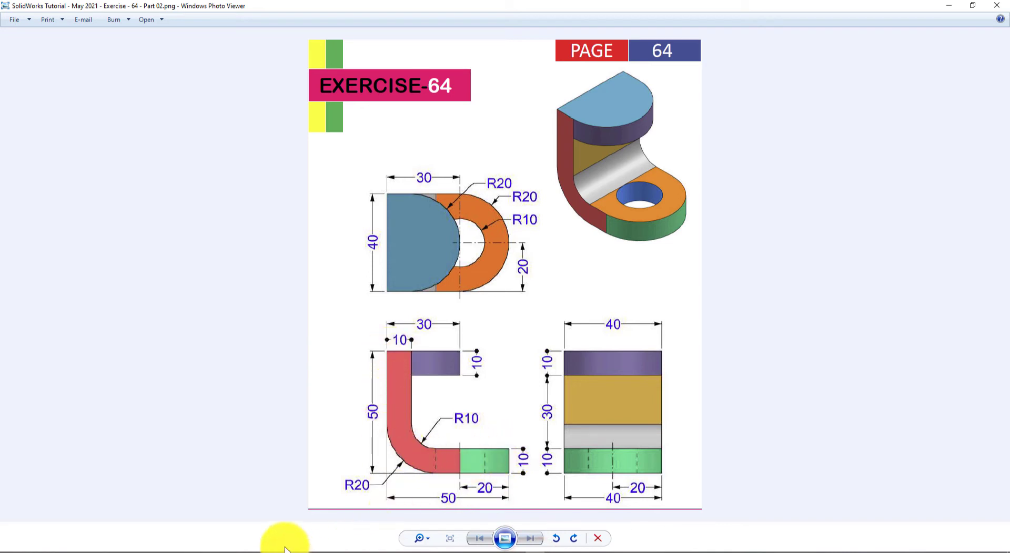
click(242, 528)
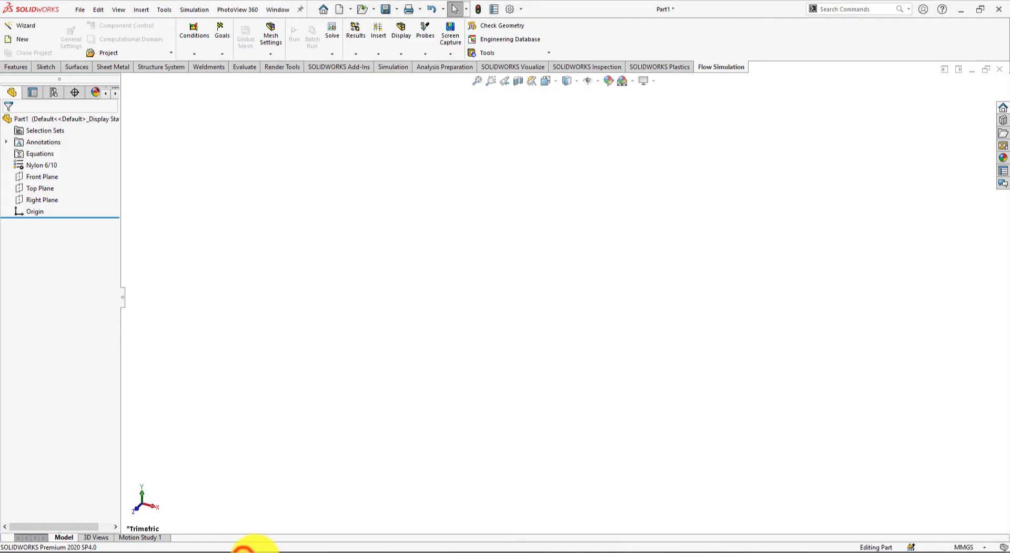
click(37, 176)
click(49, 154)
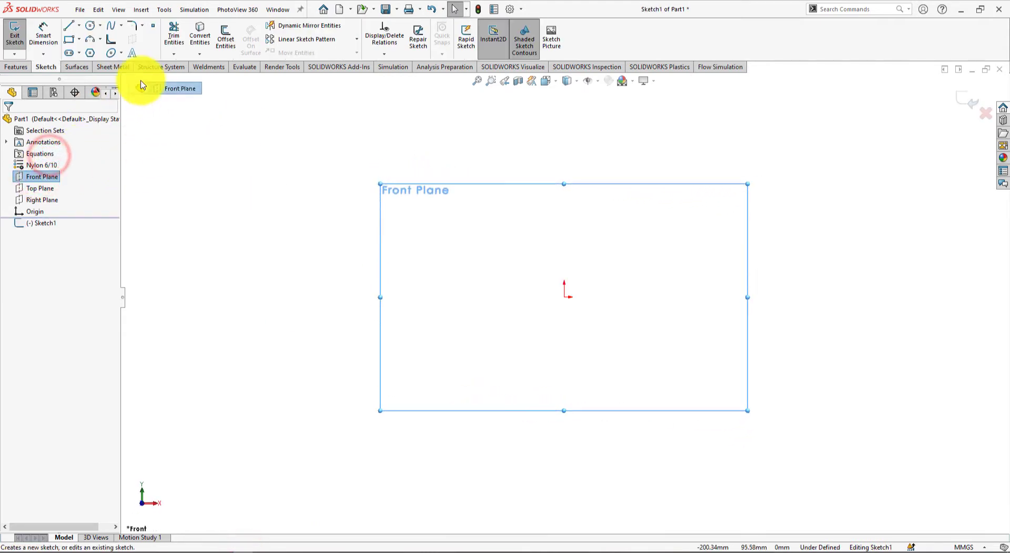
click(70, 25)
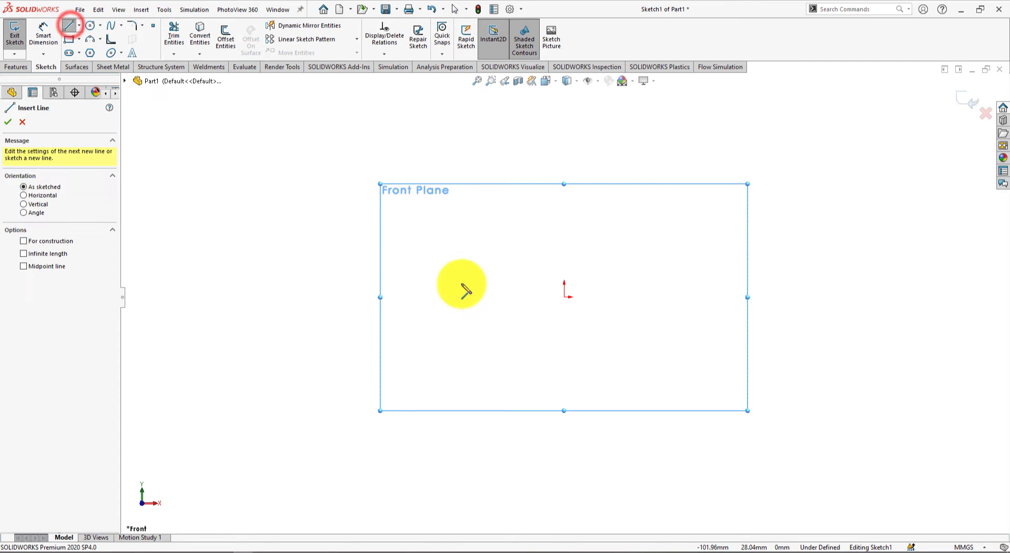
click(564, 299)
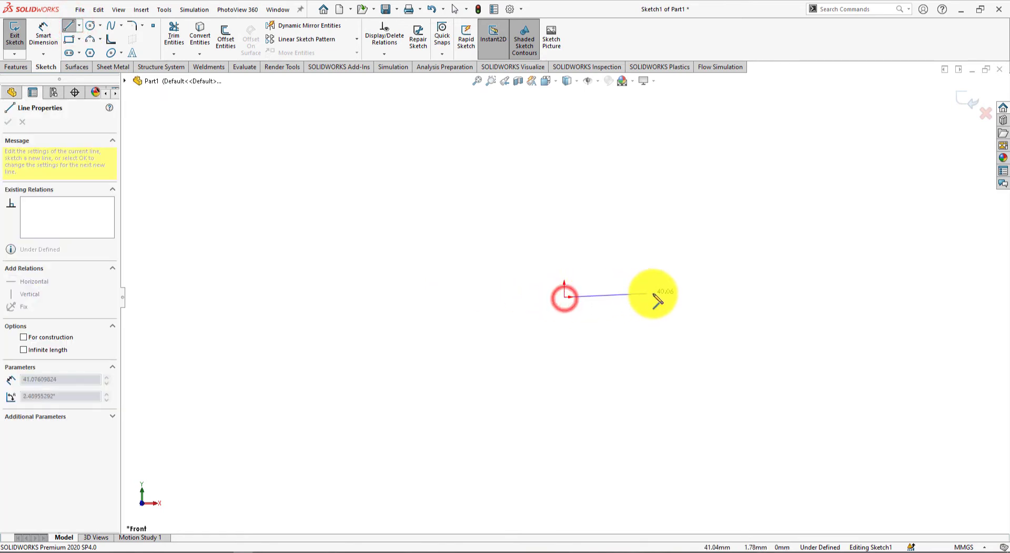
click(703, 296)
right_click(708, 264)
click(735, 270)
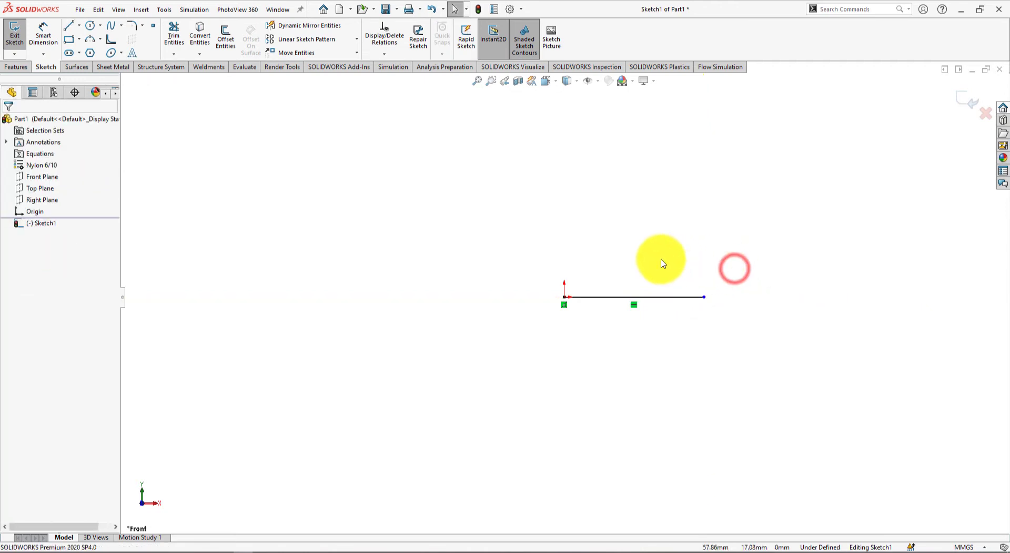
- Draw a vertical line about 63 mm long upward from the origin
click(68, 26)
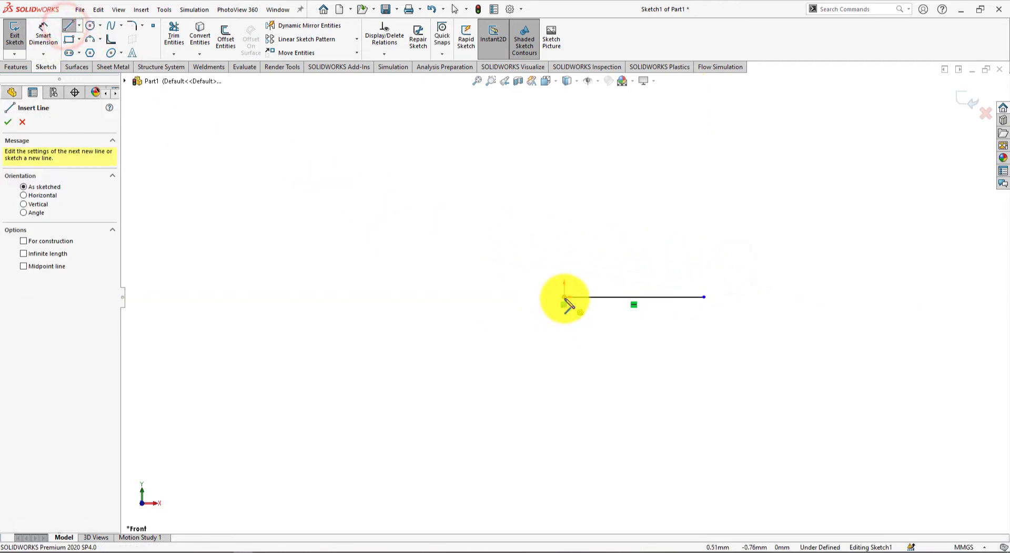
click(564, 297)
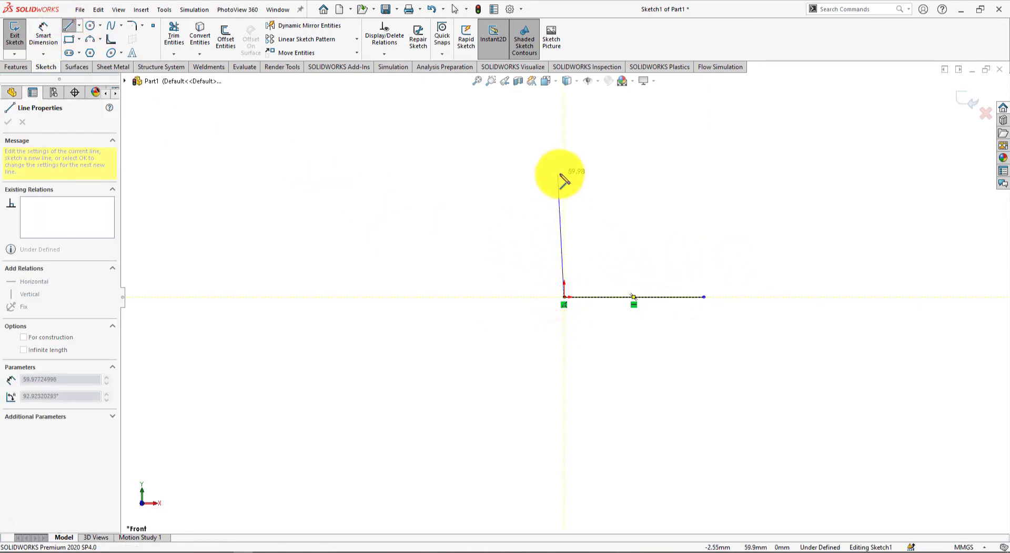
click(564, 167)
right_click(658, 166)
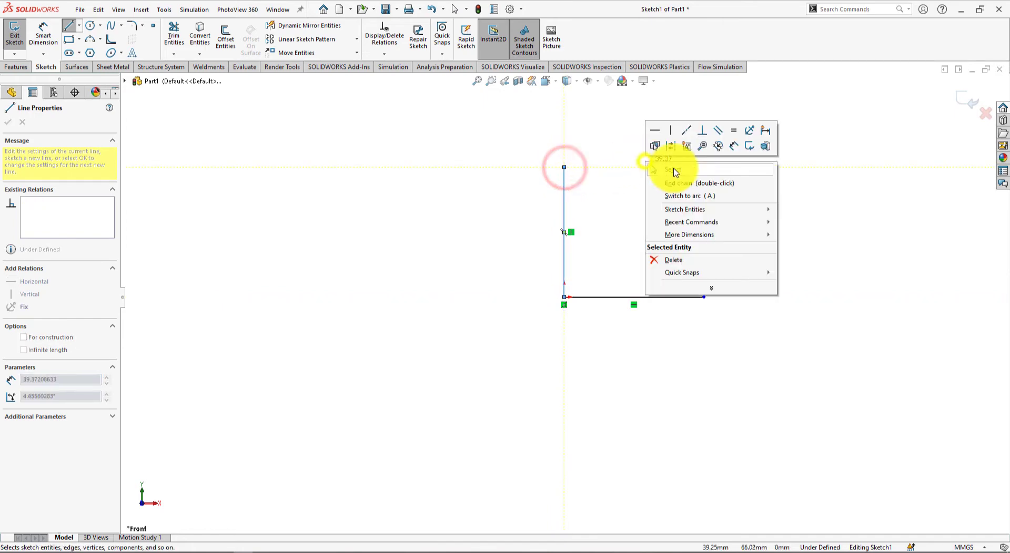
click(673, 169)
- Check the side profile in the Exercise-64 drawing and make the vertical and horizontal lines equal in length
key(alt+Tab)
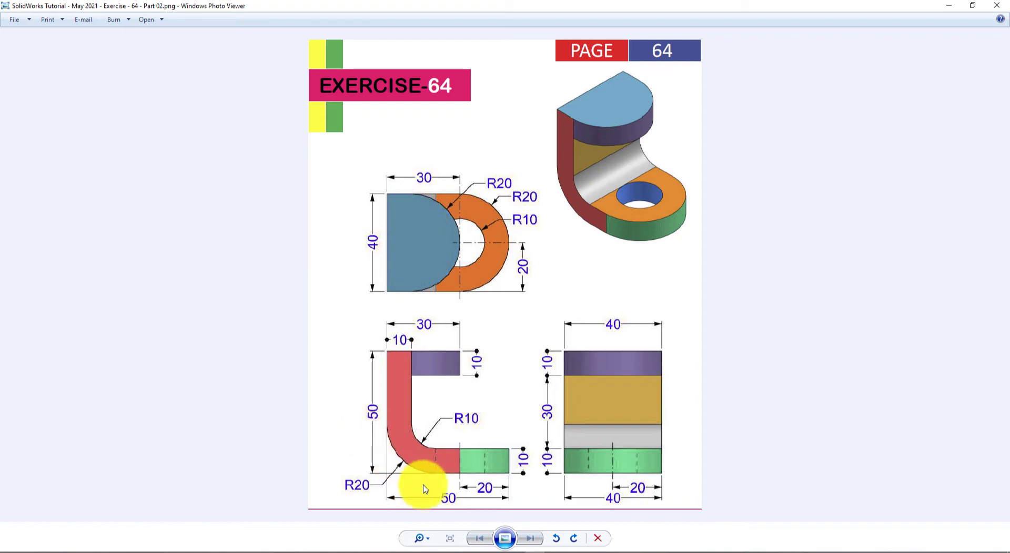
key(alt+Tab)
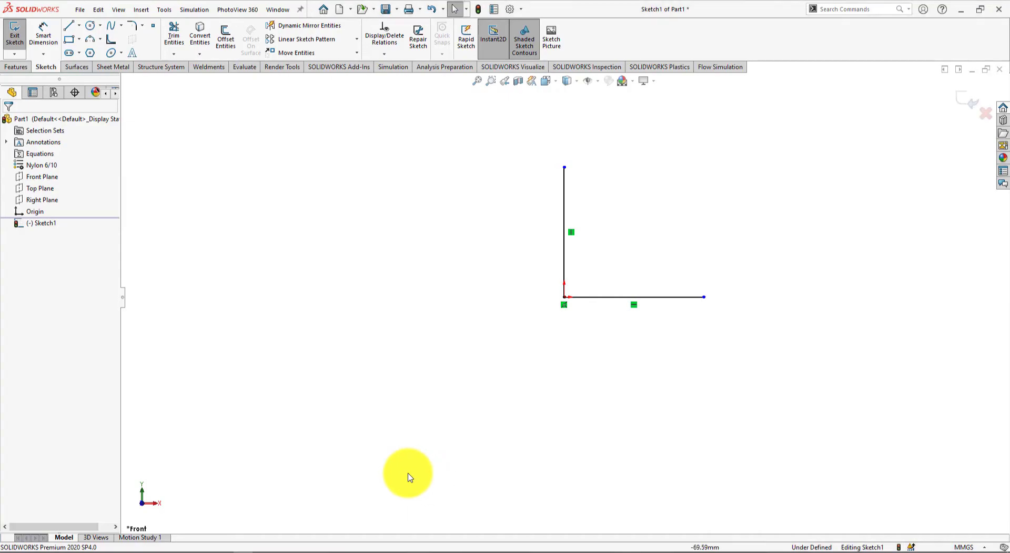
click(562, 254)
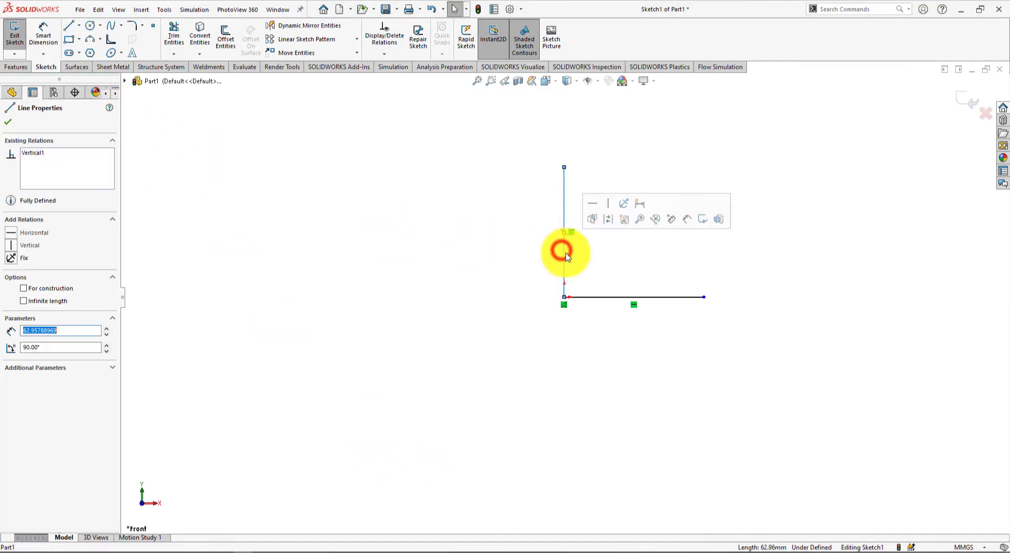
ctrl+click(655, 297)
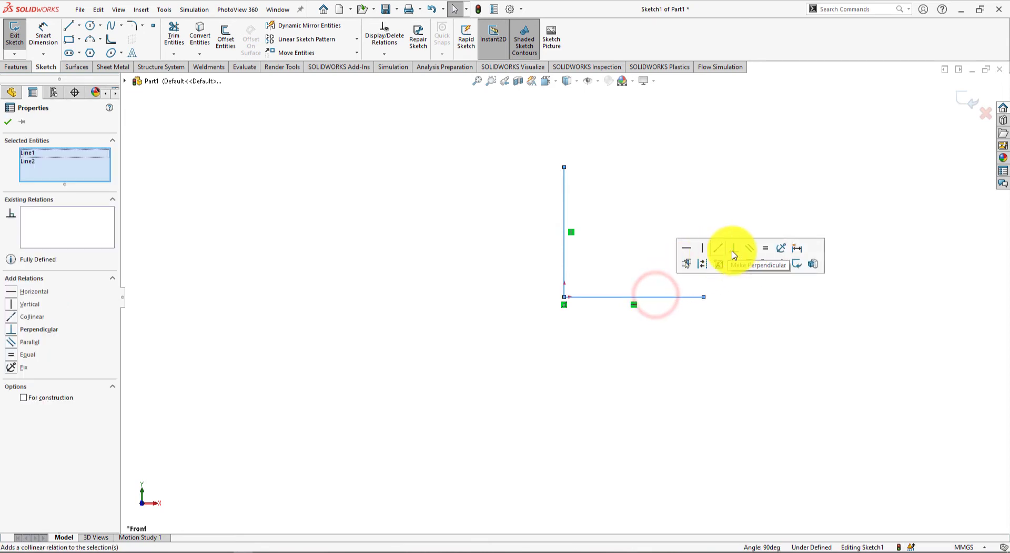
click(766, 248)
click(520, 416)
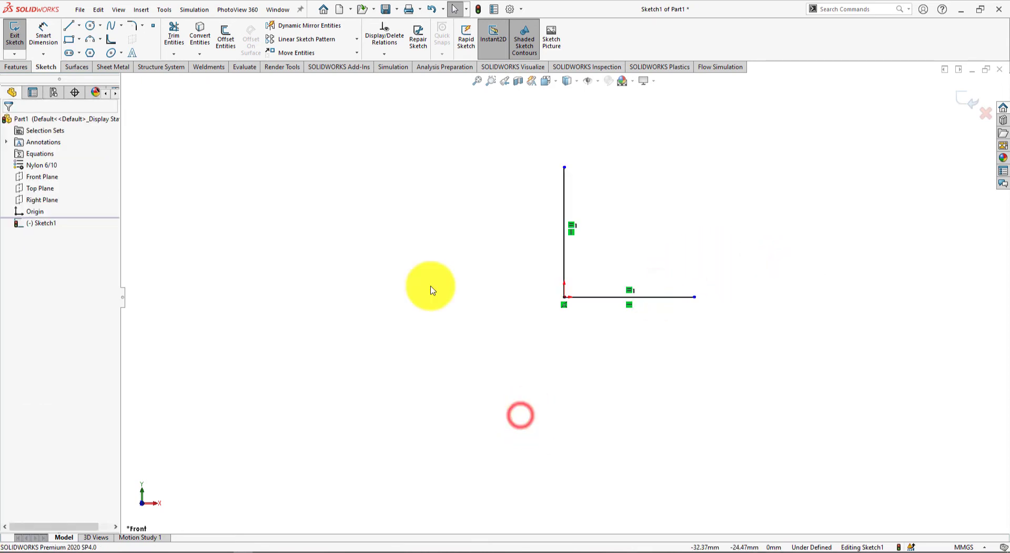
- Dimension the horizontal line's length as 50 mm
click(45, 30)
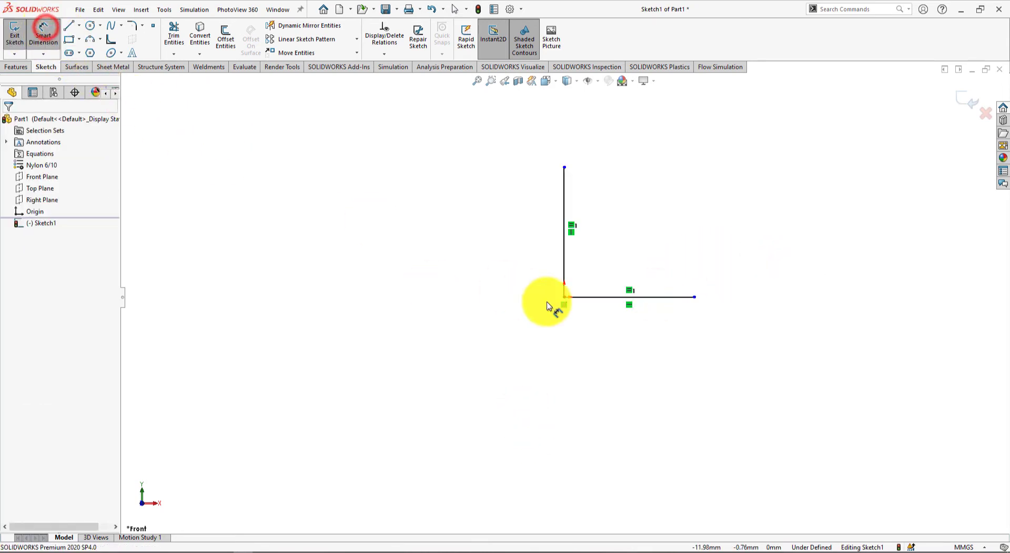
click(610, 298)
click(622, 345)
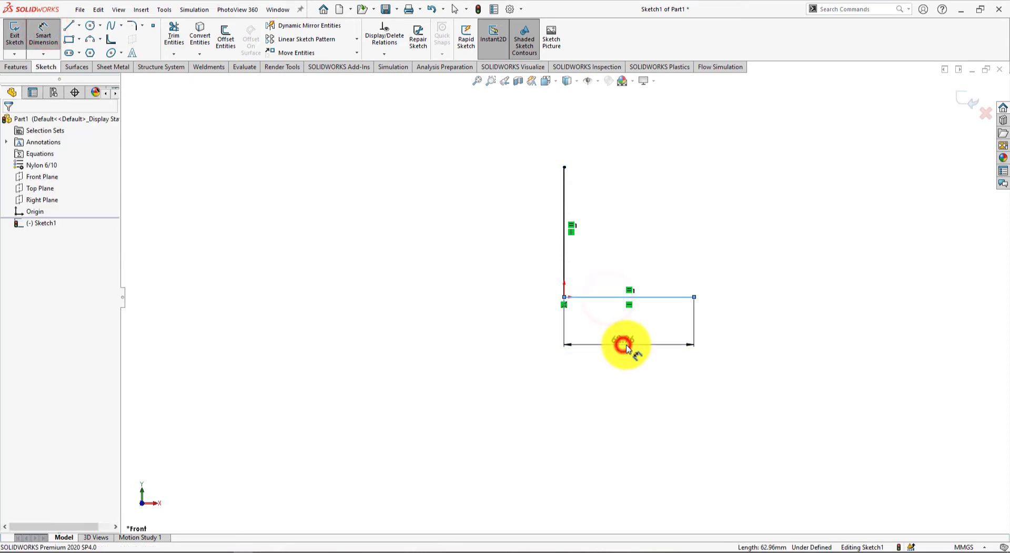
text(50)
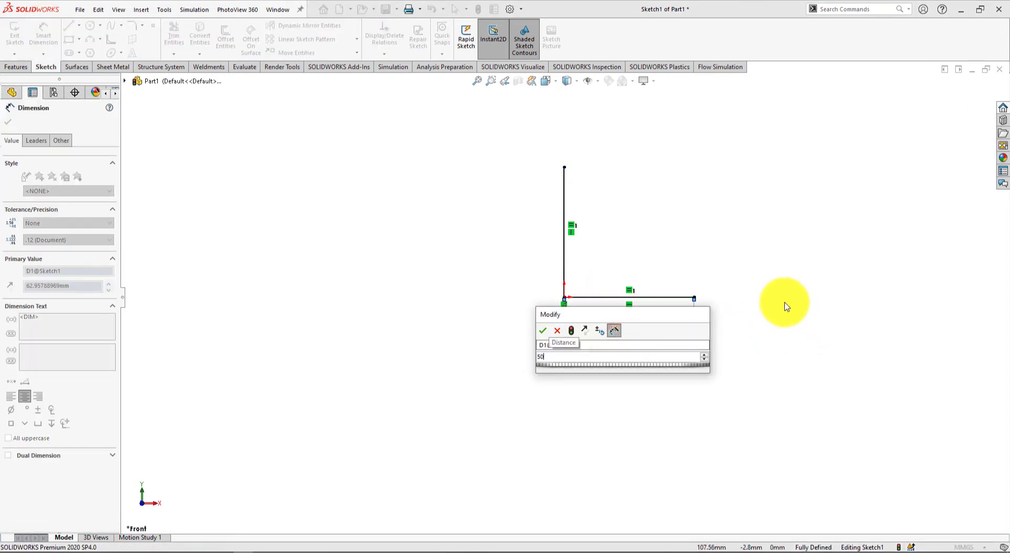
key(Return)
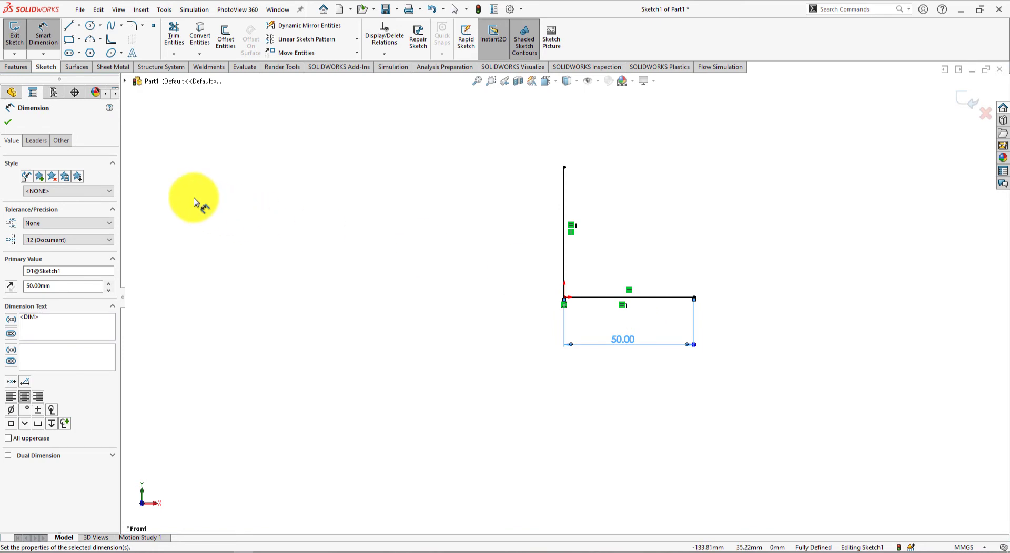
- Round the sketch corner at the origin with a 20 mm sketch fillet, checking the outer radius in the Exercise-64 drawing
click(132, 27)
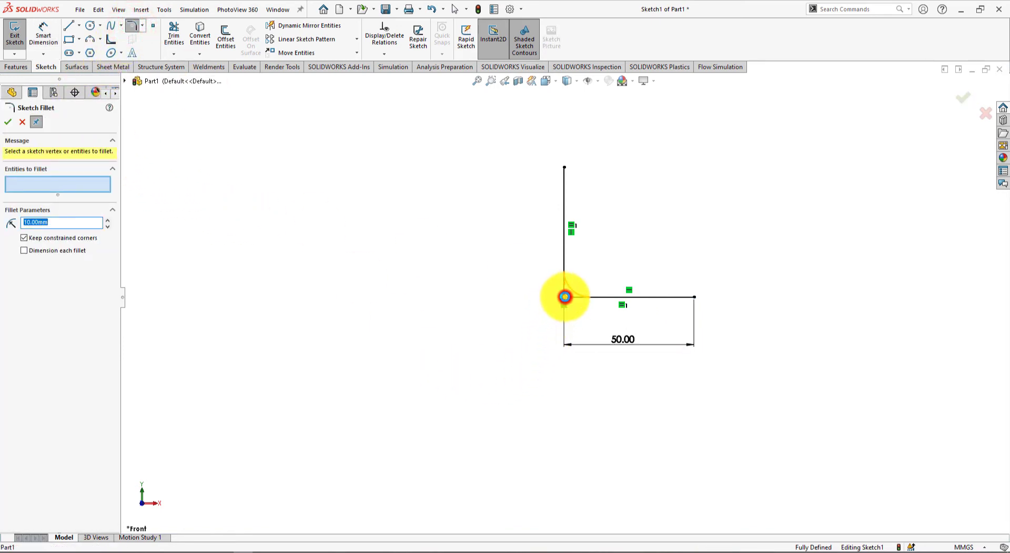
click(565, 297)
click(525, 290)
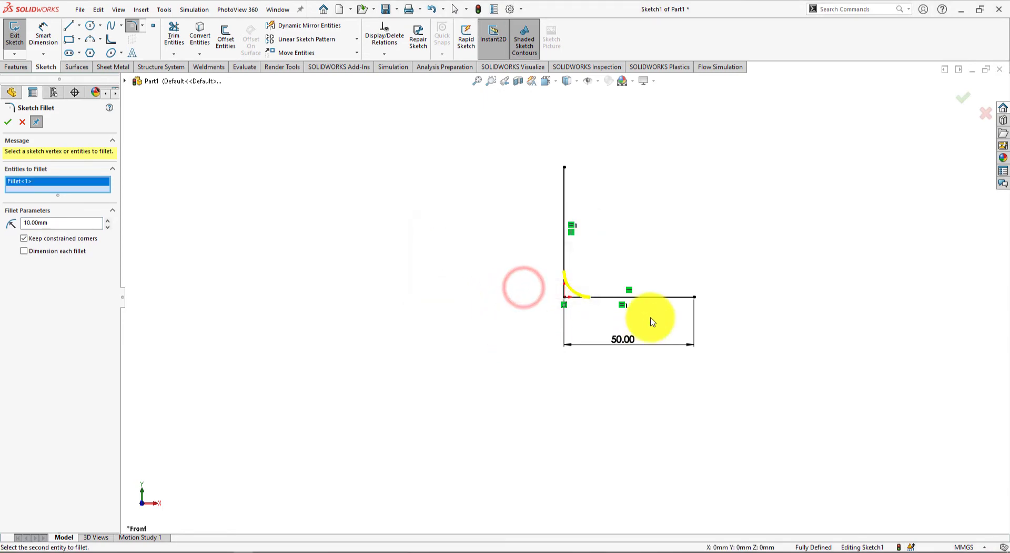
key(alt+Tab)
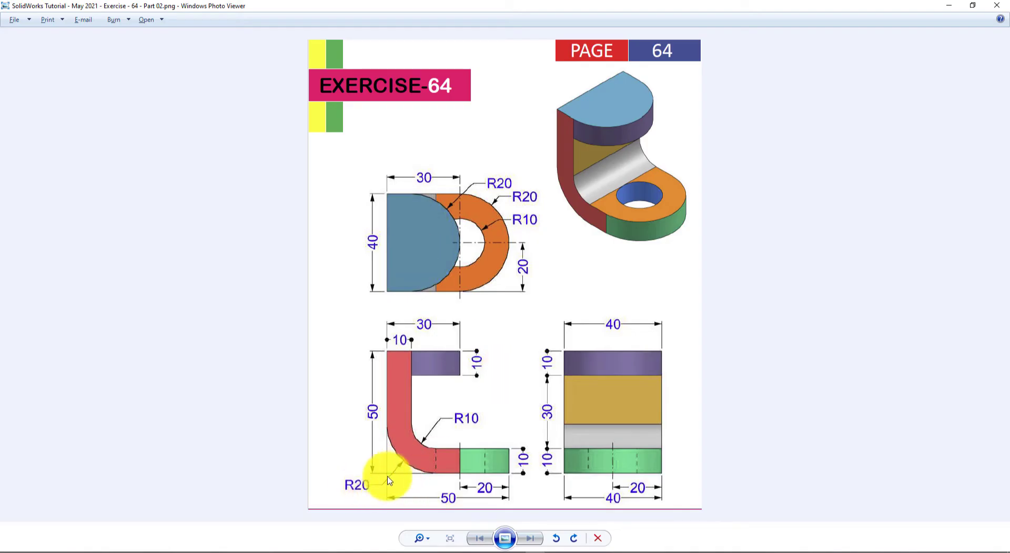
key(alt+Tab)
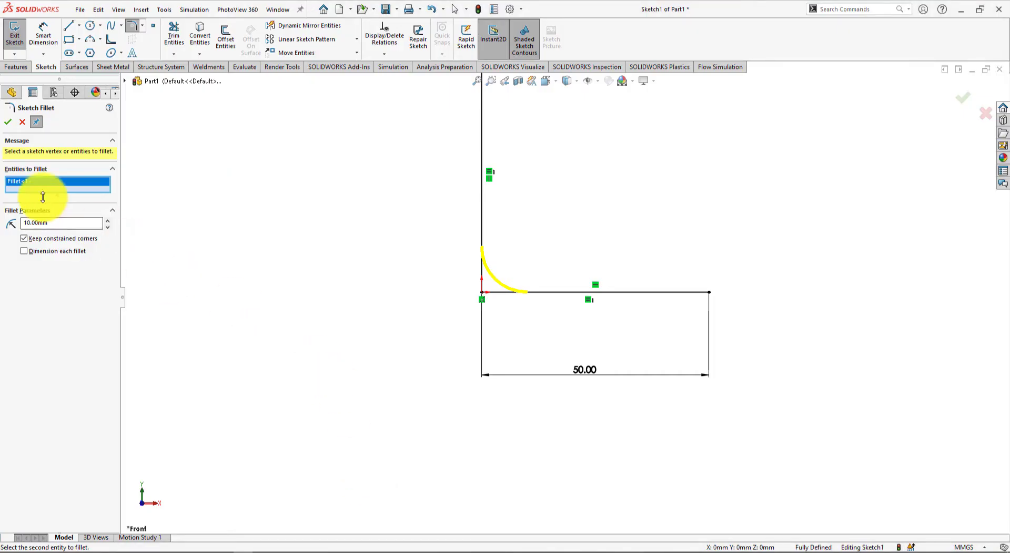
drag(63, 223, 1, 221)
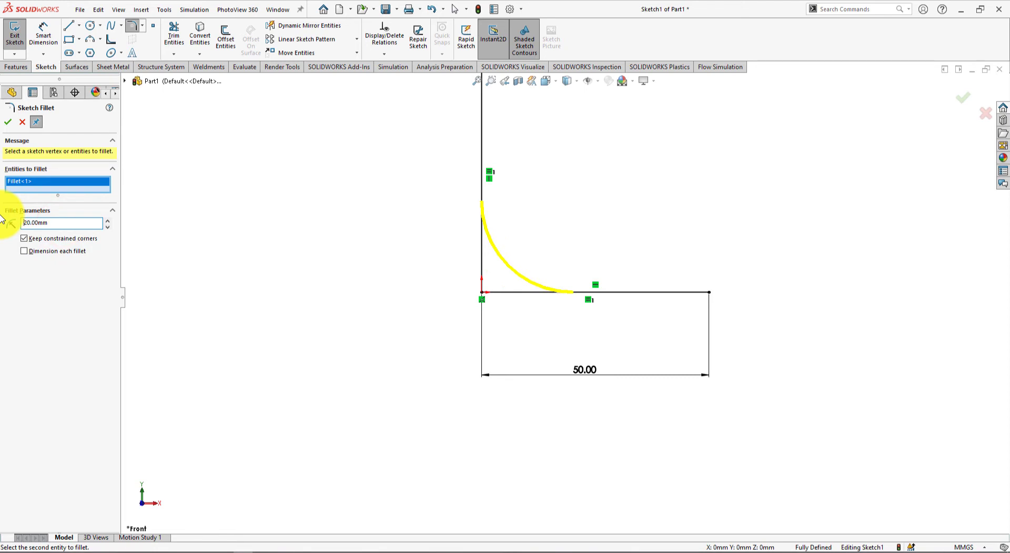
scroll(399, 286, up, 3)
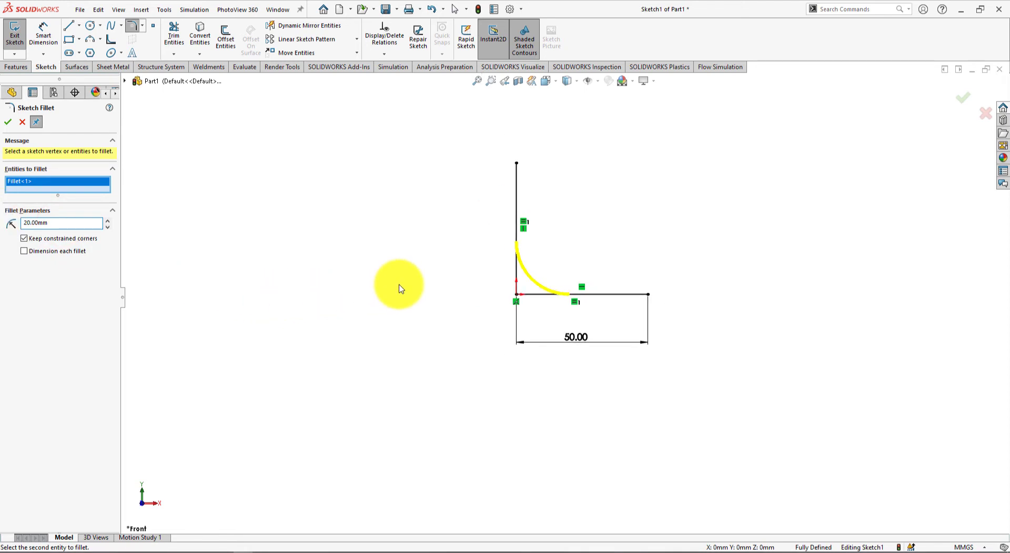
click(8, 122)
click(332, 241)
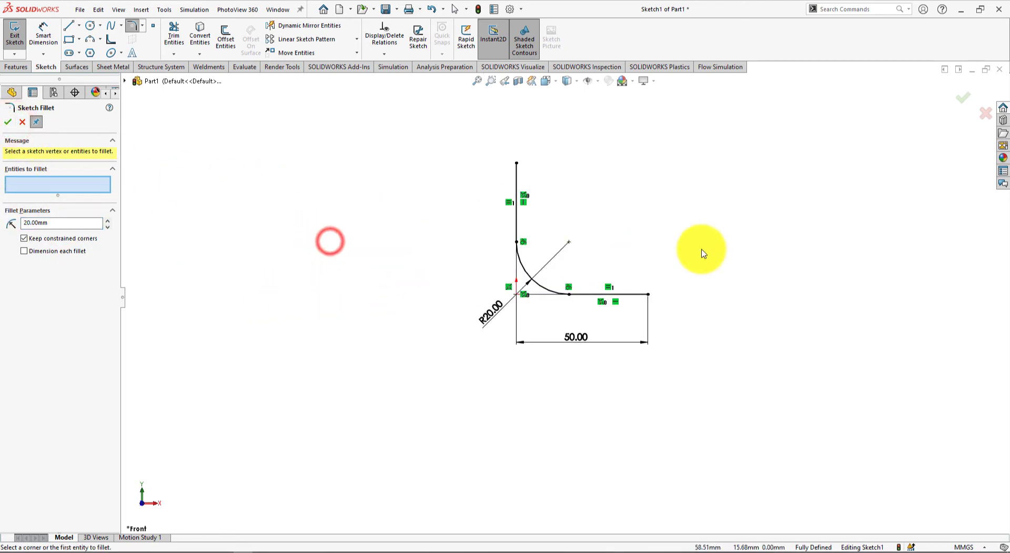
key(z)
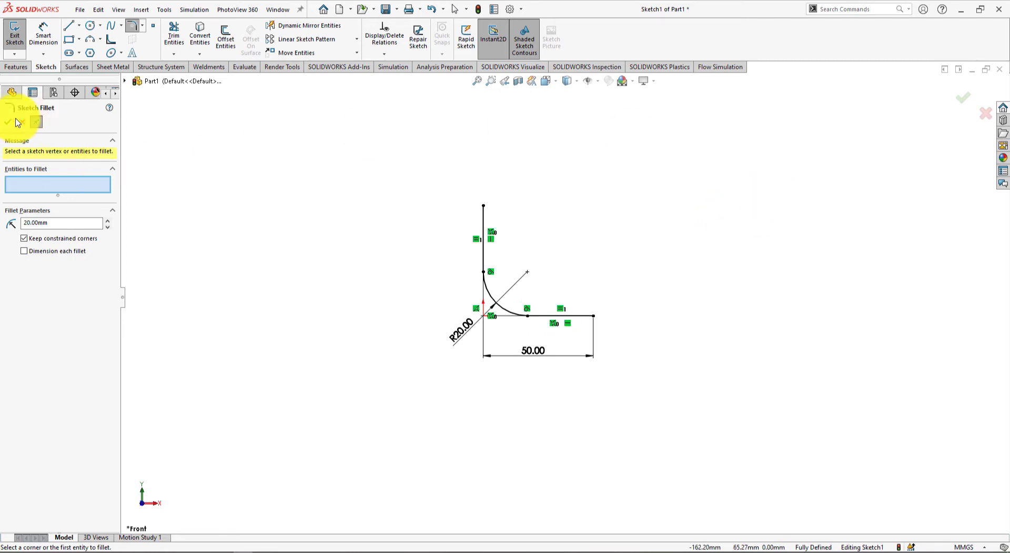
click(12, 121)
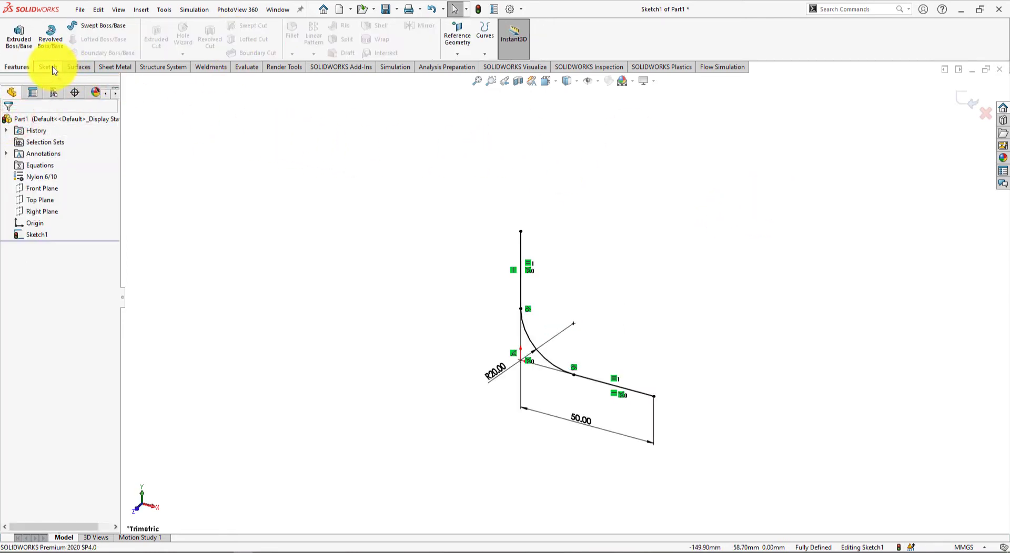
- Consult the drawing's side view and sketch a horizontal line about 29 mm long along positive X from the vertical line's upper end
key(alt+Tab)
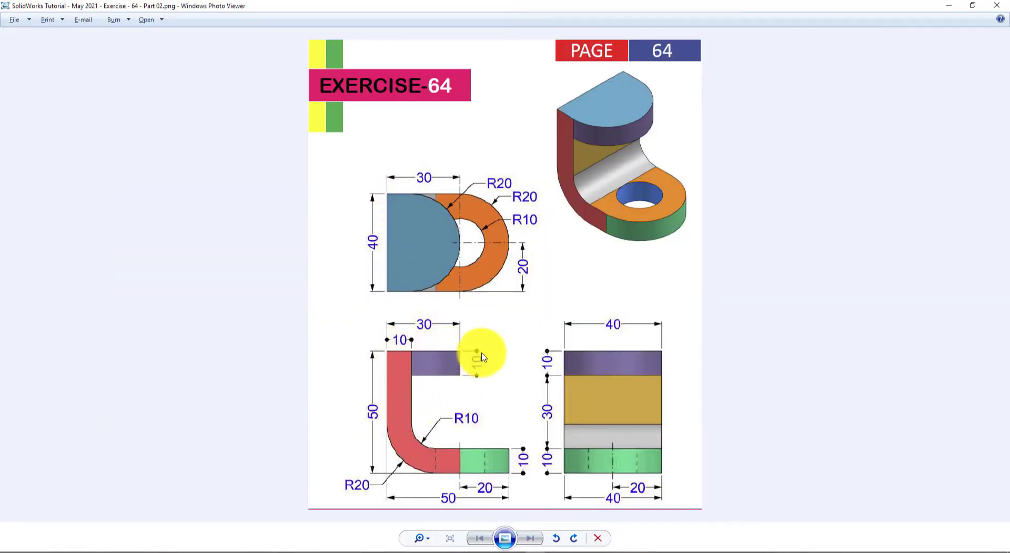
key(alt+Tab)
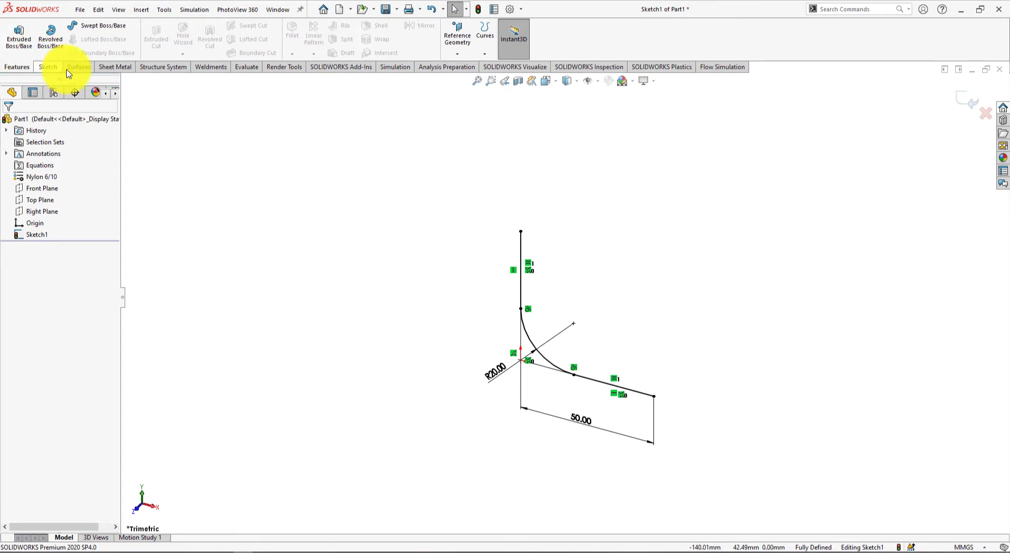
click(51, 67)
click(70, 26)
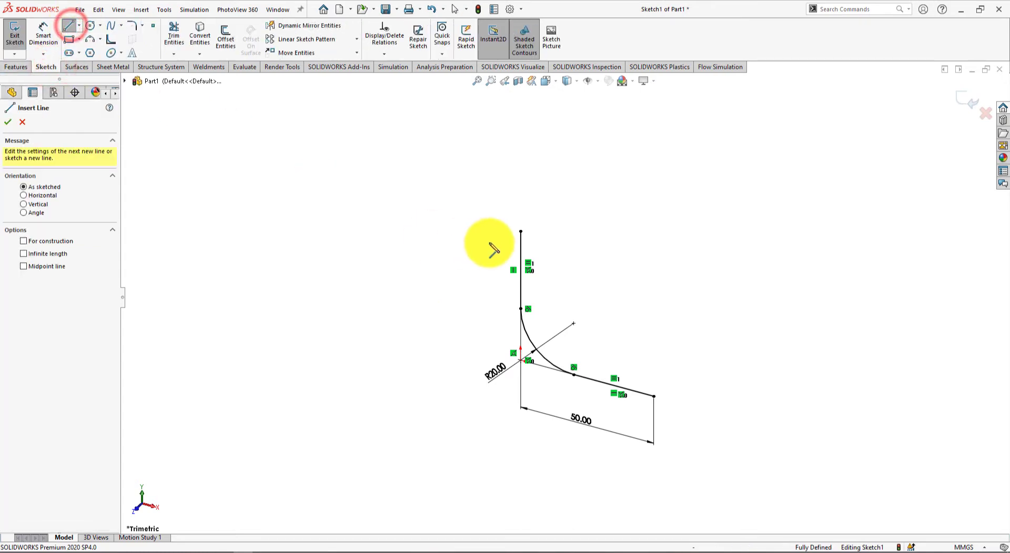
click(521, 231)
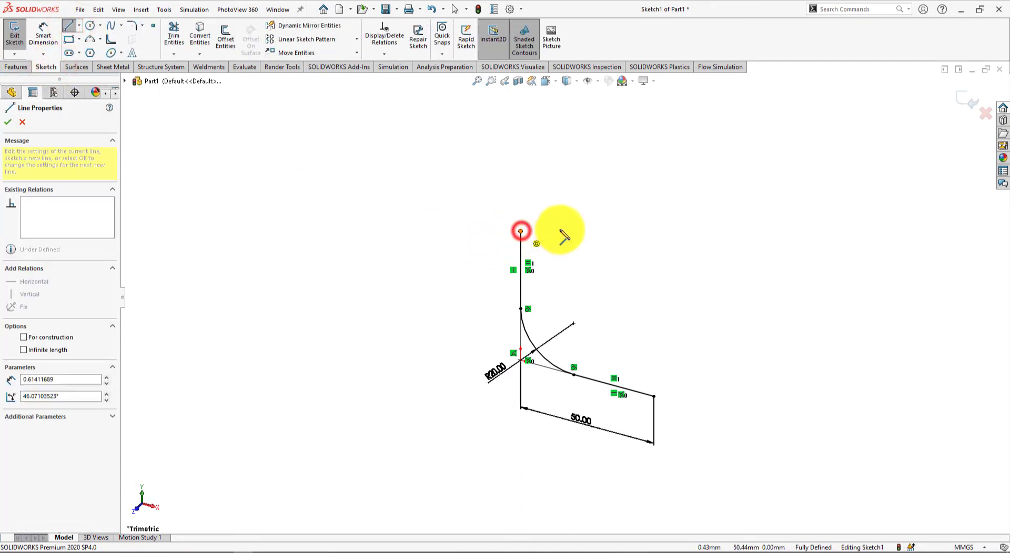
click(597, 252)
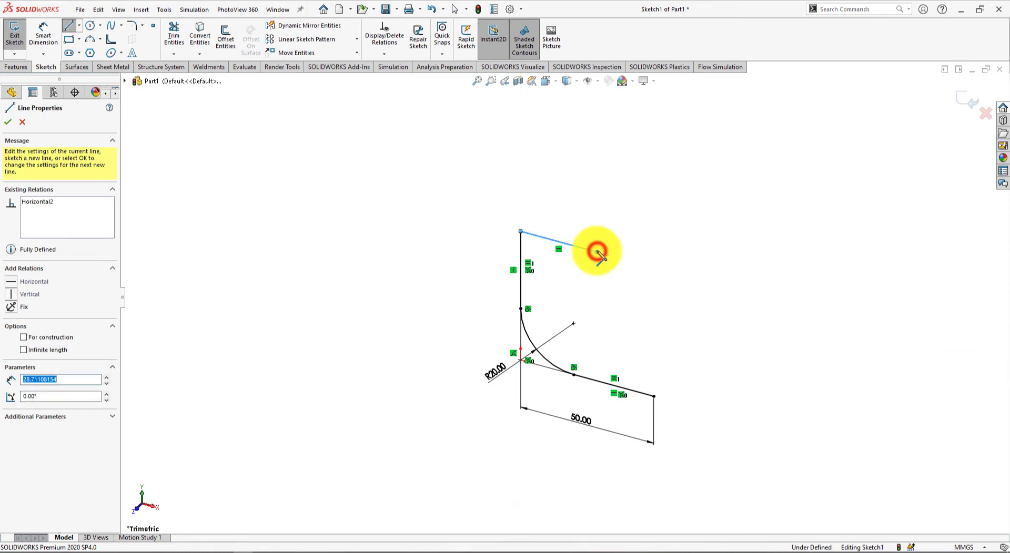
right_click(595, 206)
click(618, 209)
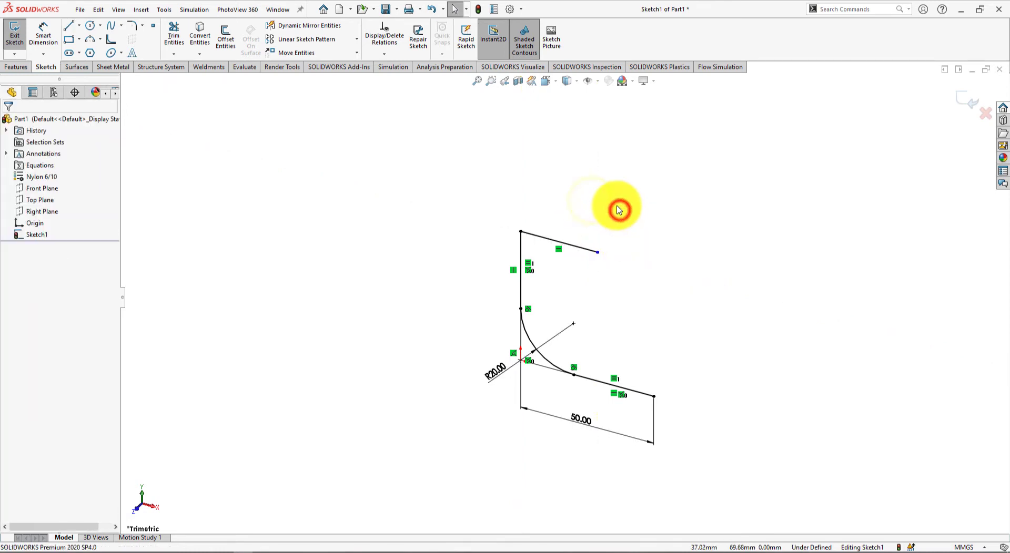
- View the sketch plane straight on and dimension the upper horizontal line's length as 30 mm
key(ctrl+8)
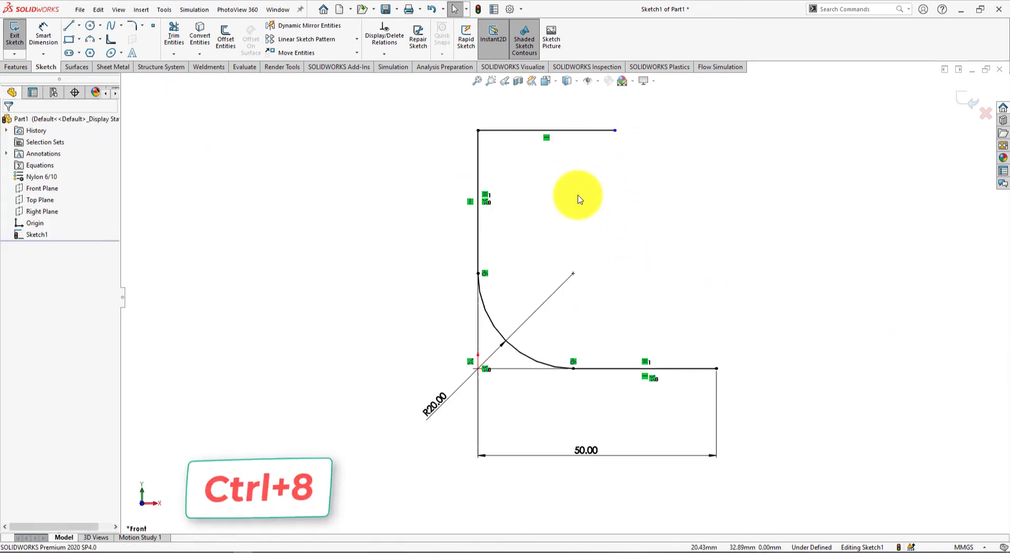
click(43, 35)
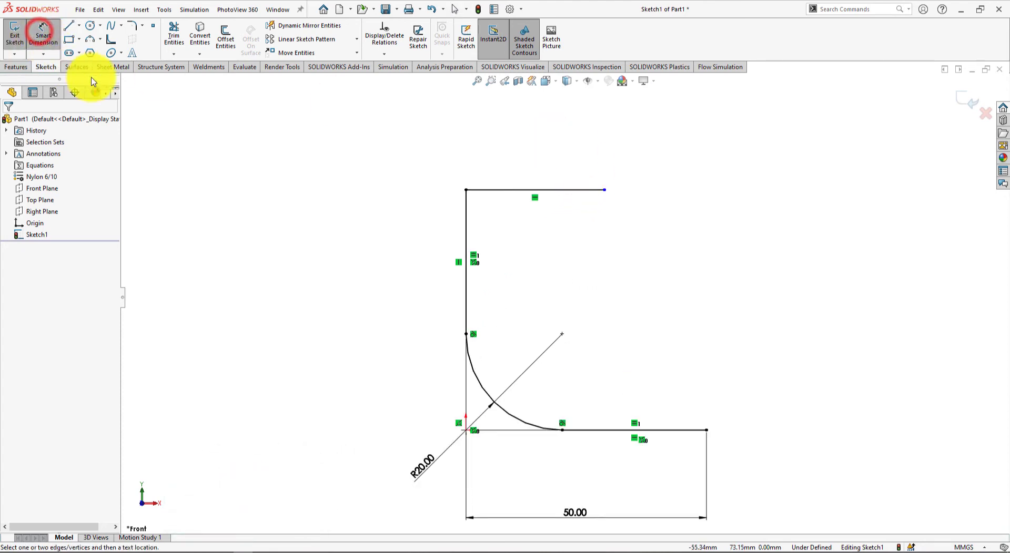
click(513, 189)
click(522, 169)
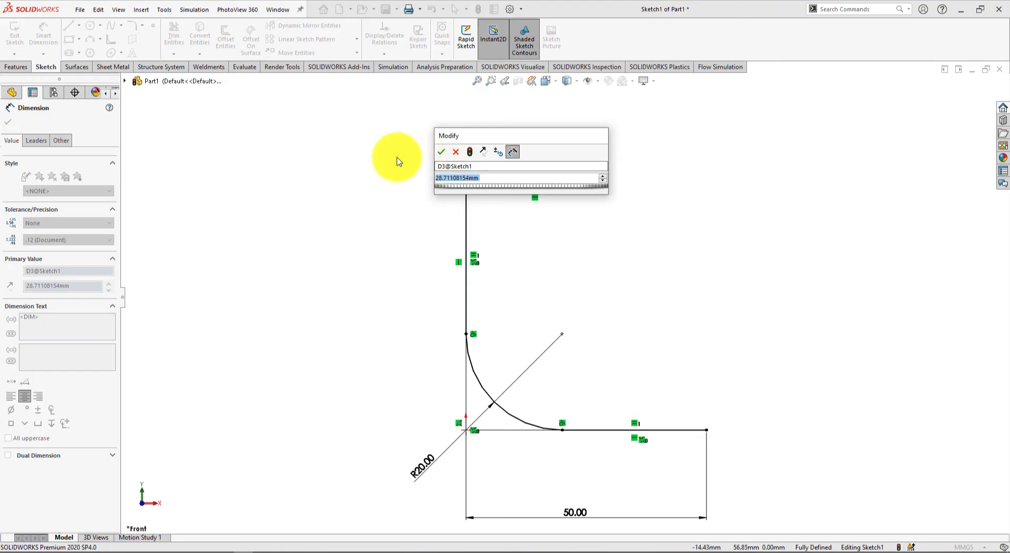
text(30)
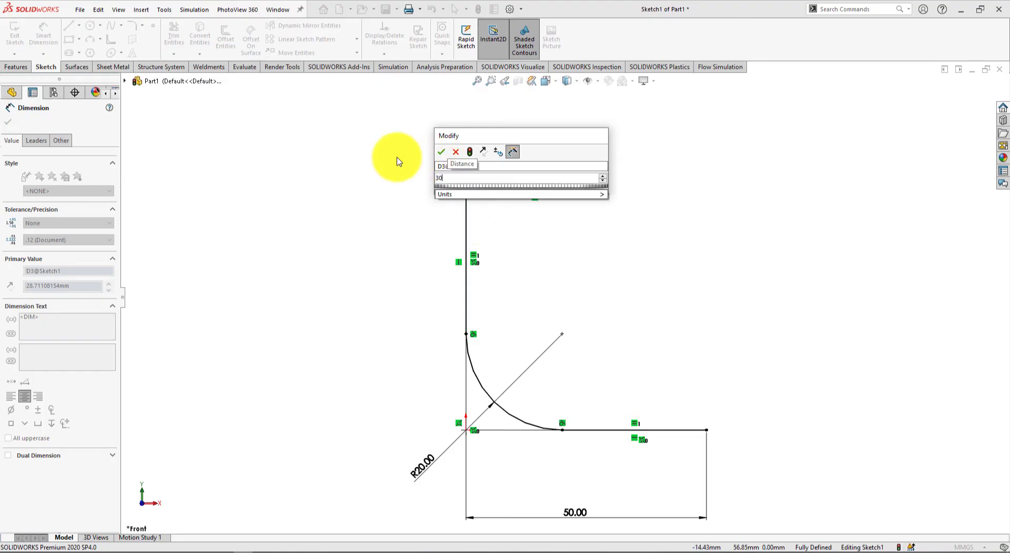
key(Return)
click(9, 123)
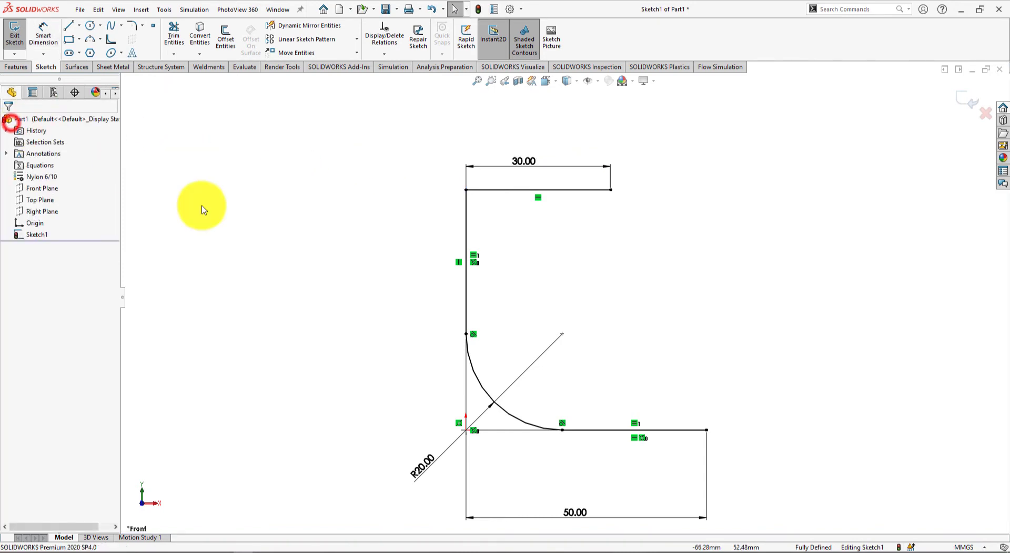
click(286, 271)
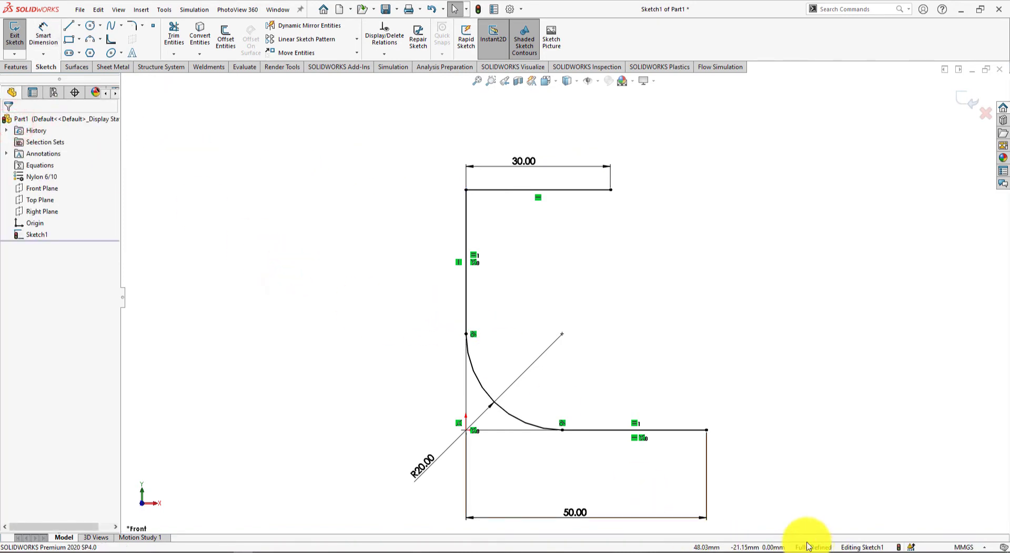
- Offset the whole sketch chain 10 mm inward with line-capped ends, checking the wall thickness in the drawing
click(226, 38)
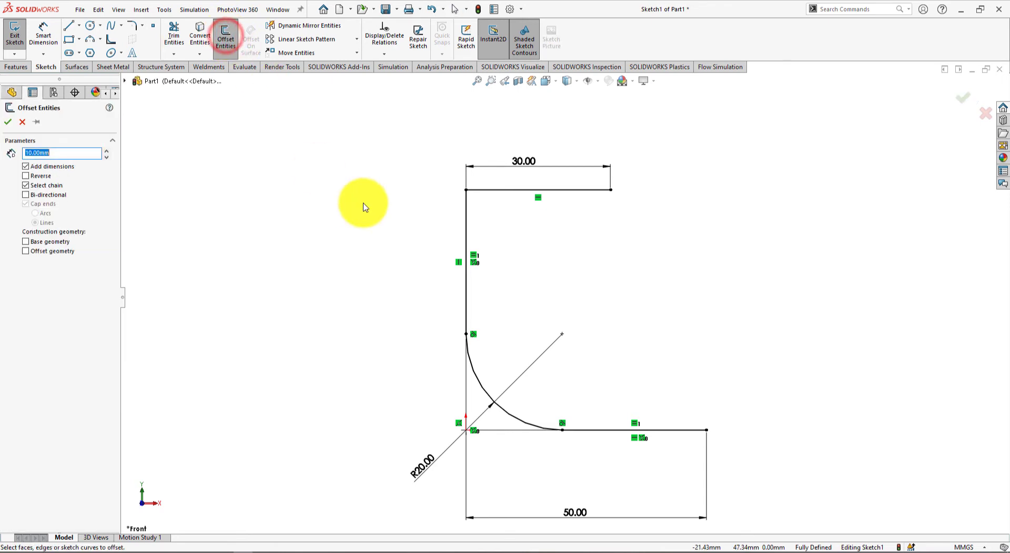
click(465, 298)
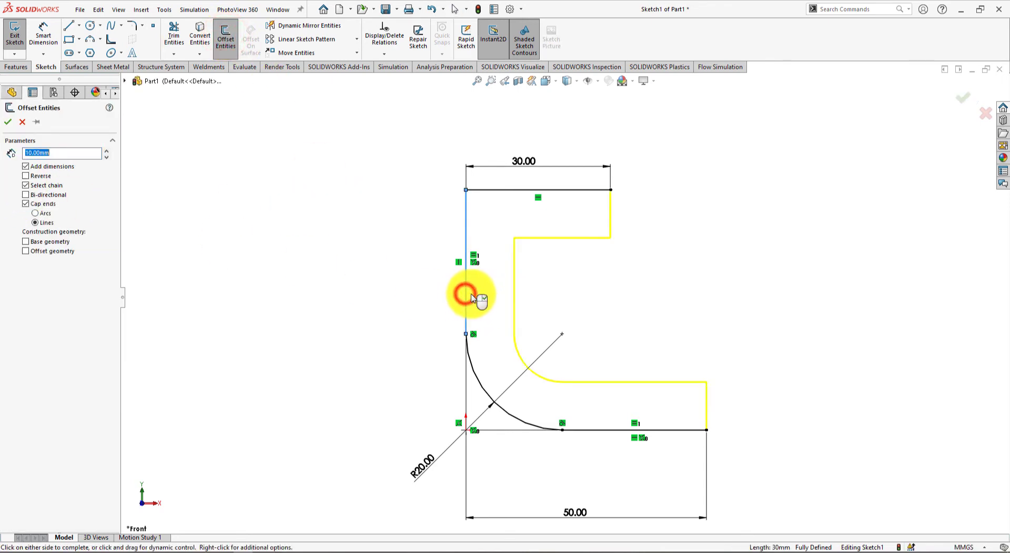
scroll(564, 299, up, 3)
key(alt+Tab)
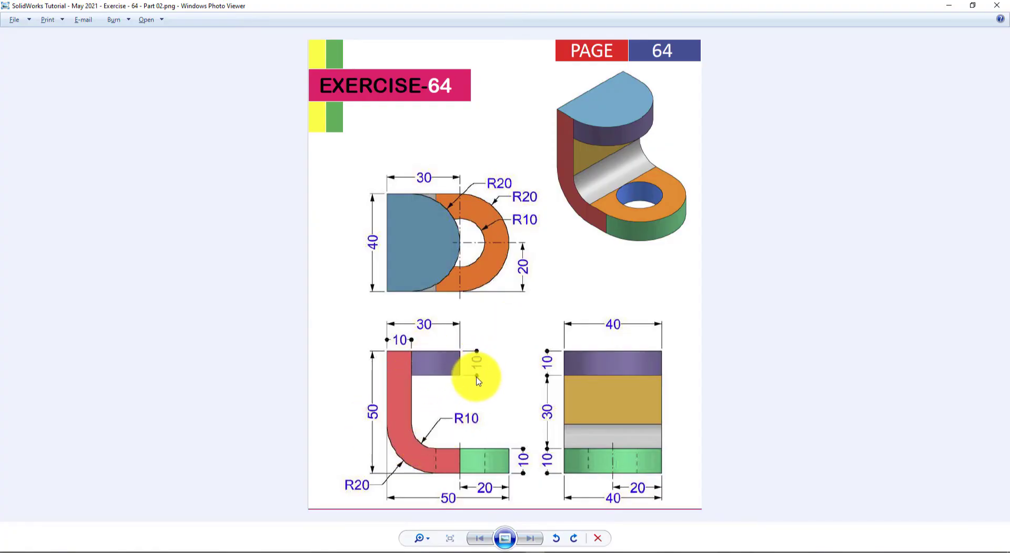
key(alt+Tab)
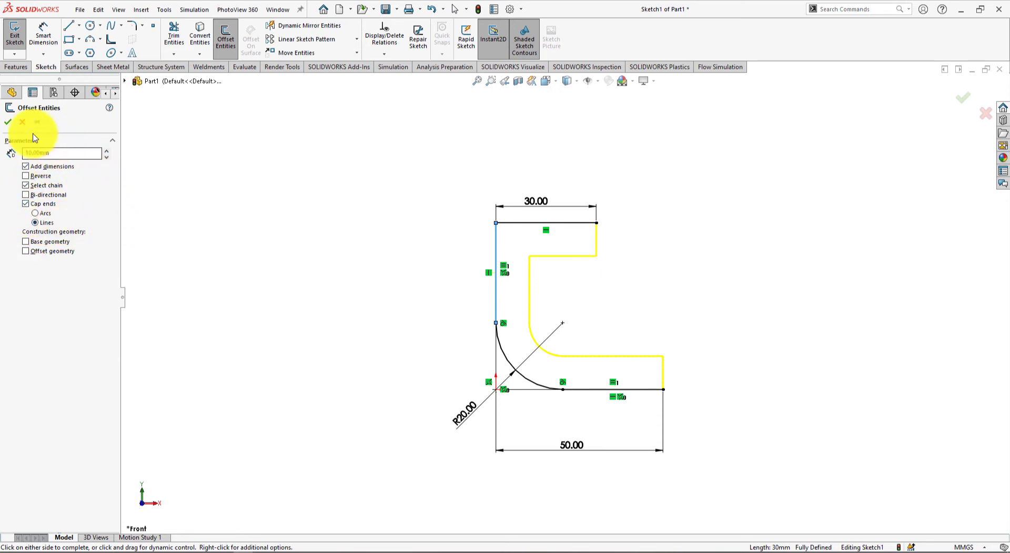
click(8, 122)
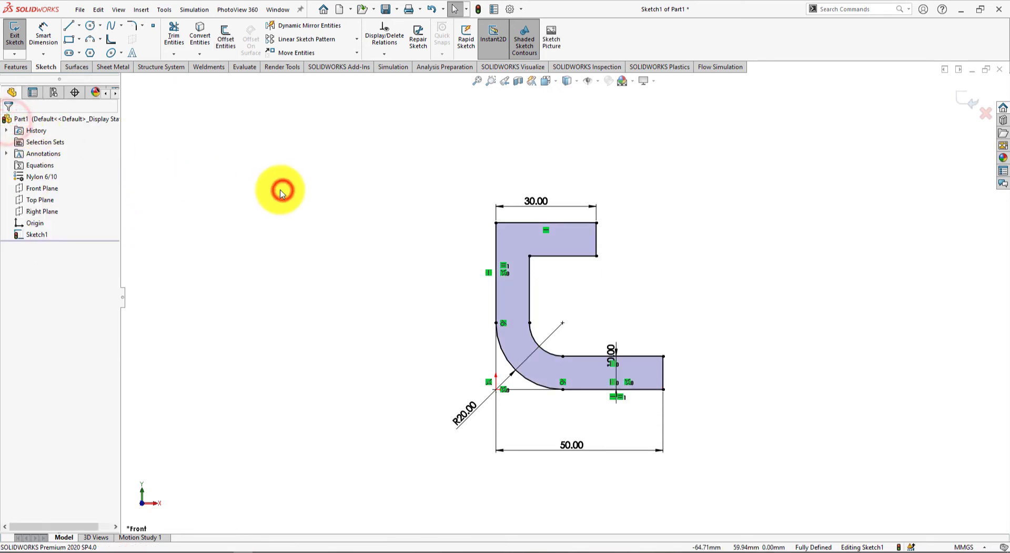
- Extrude the closed profile as a Blind boss 40 mm deep in the reversed direction, consulting the drawing for the width
click(20, 66)
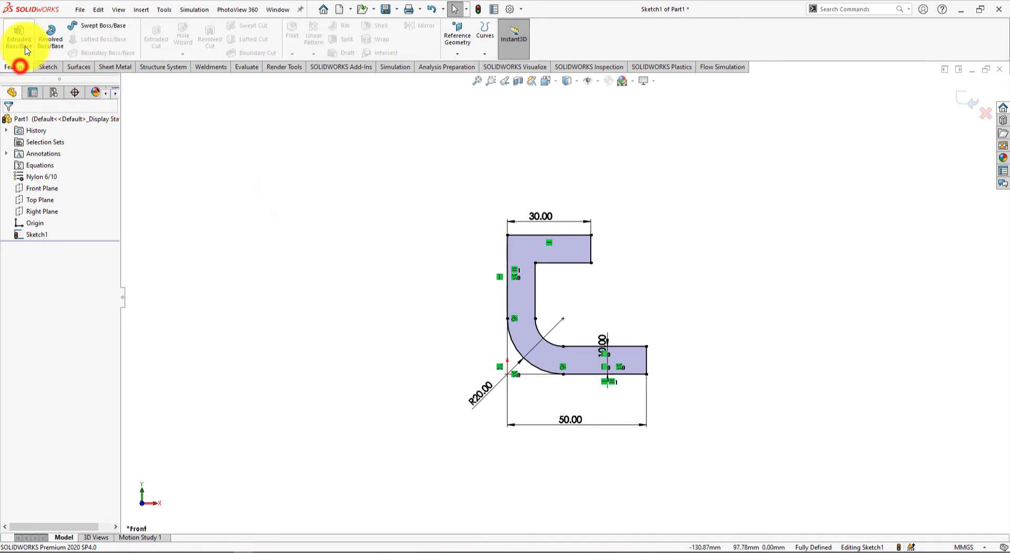
click(25, 48)
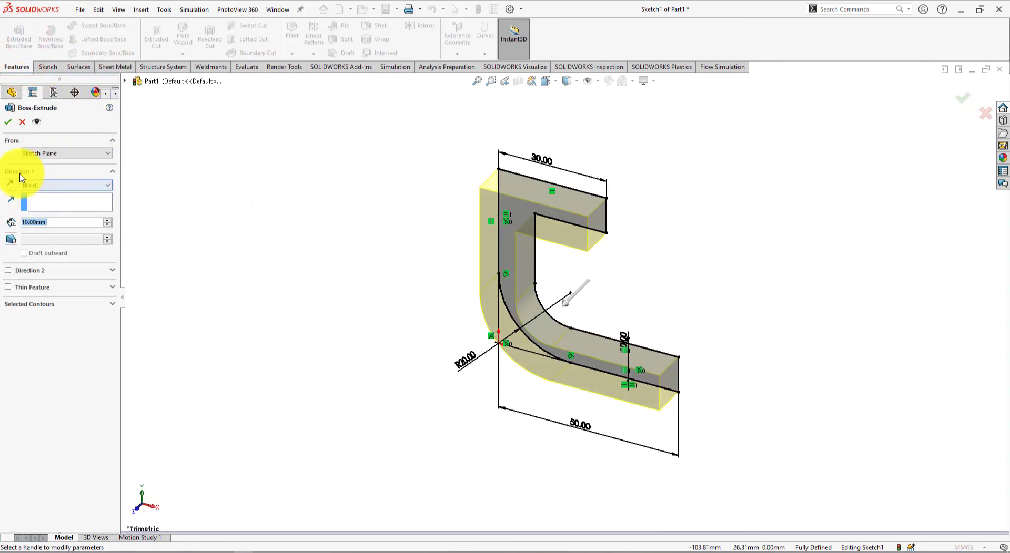
click(11, 186)
key(alt+Tab)
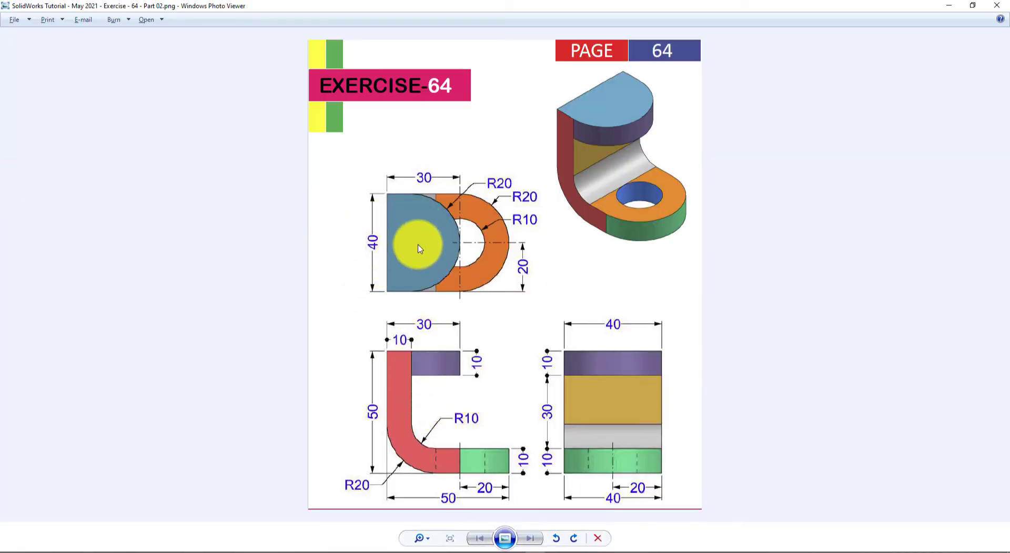
key(alt+Tab)
click(61, 221)
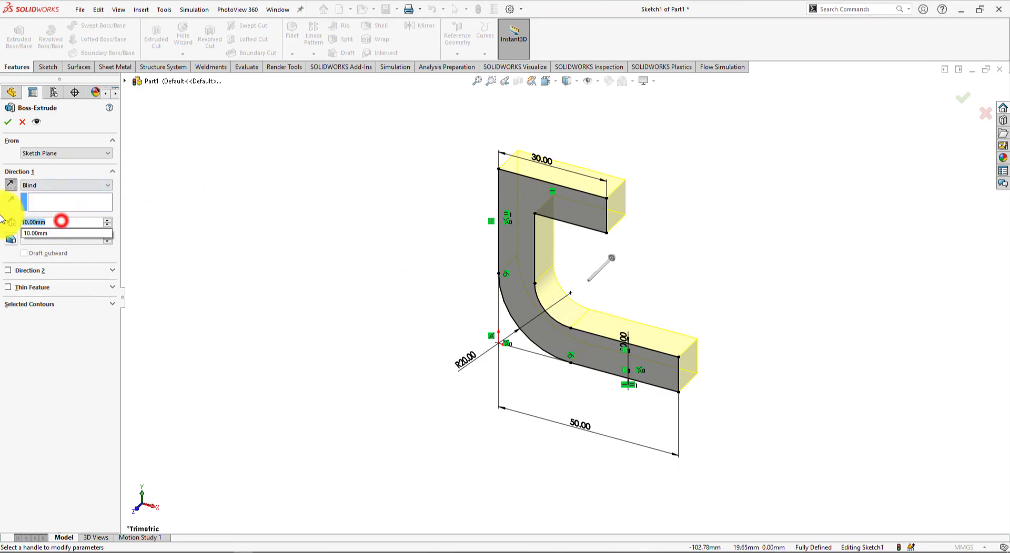
text(40)
key(Return)
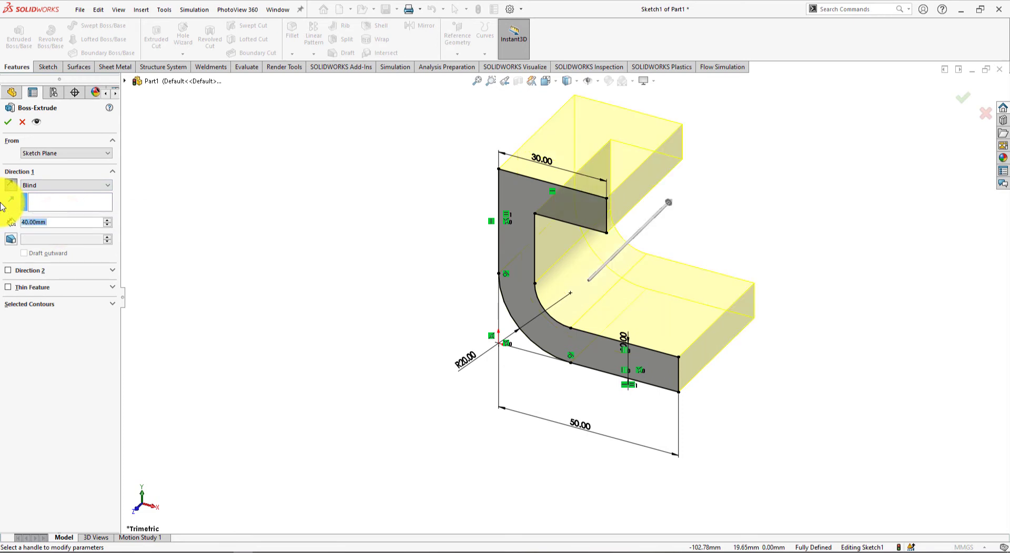
click(9, 122)
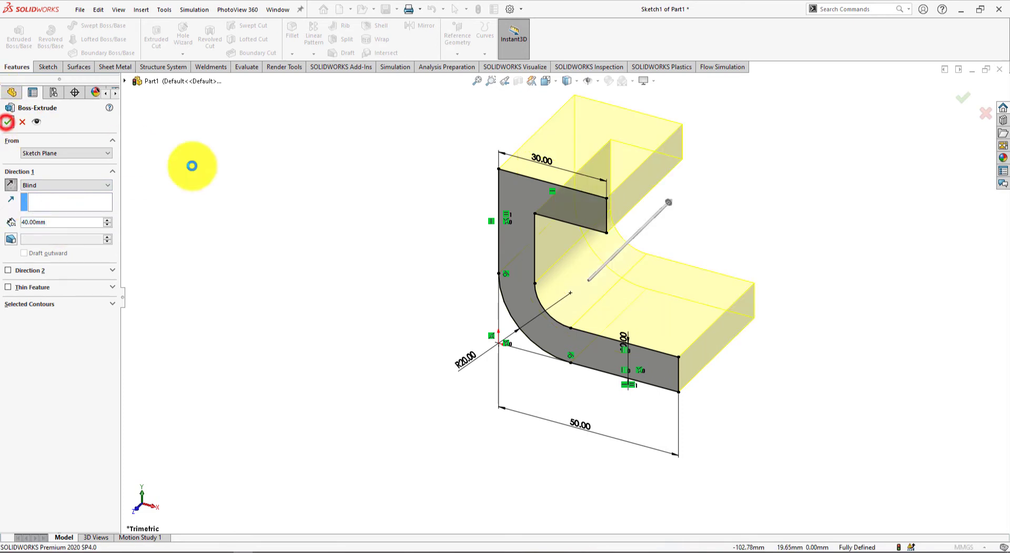
click(322, 244)
- Orient the extruded bracket to the isometric view
mouse_move(705, 189)
middle_down()
mouse_move(751, 119)
mouse_move(863, 163)
mouse_move(751, 166)
mouse_move(778, 243)
mouse_move(715, 181)
middle_up()
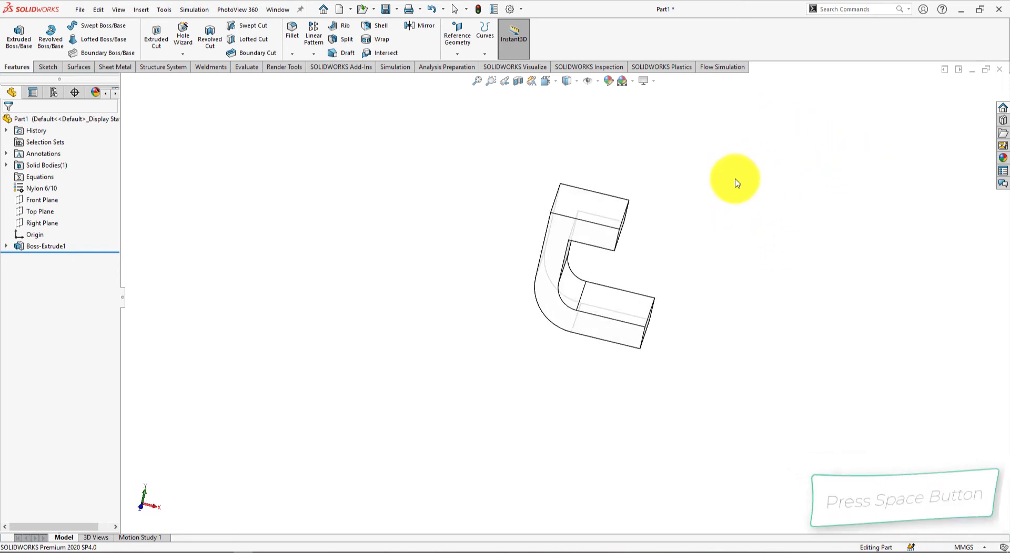
key(space)
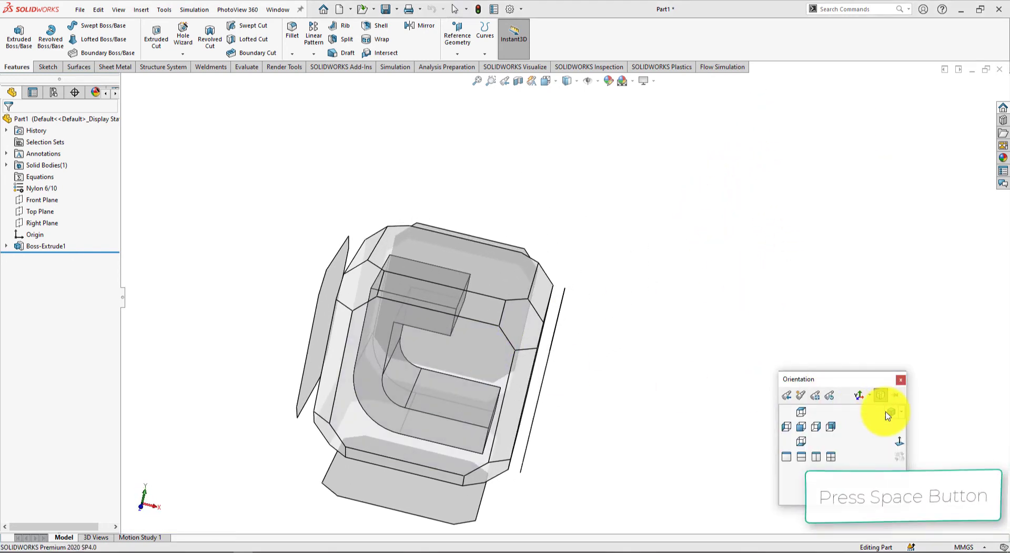
click(889, 410)
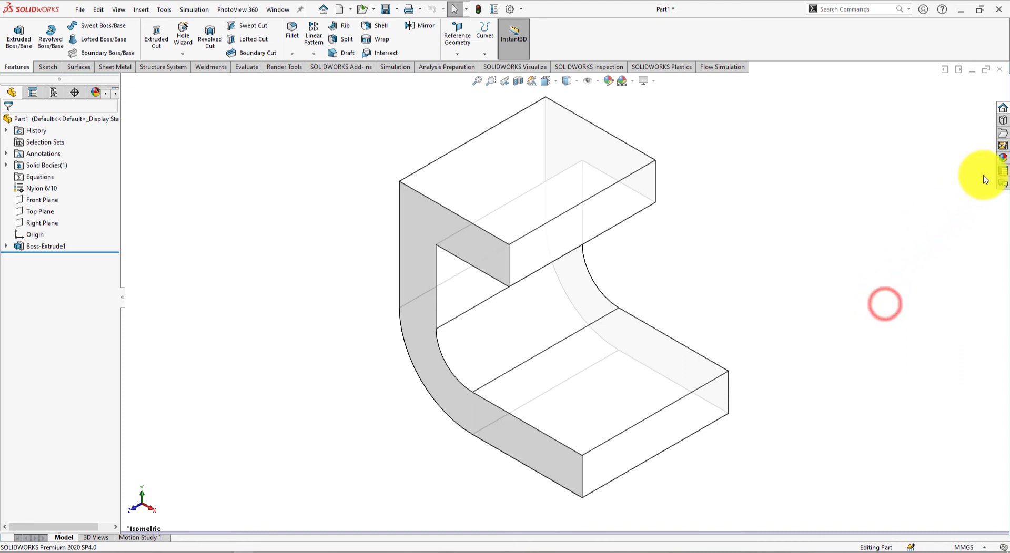
- Recolour the whole part's polypropylene plastic appearance to light cyan, RGB 128, 255, 255, trying several standard swatches before accepting
click(1001, 158)
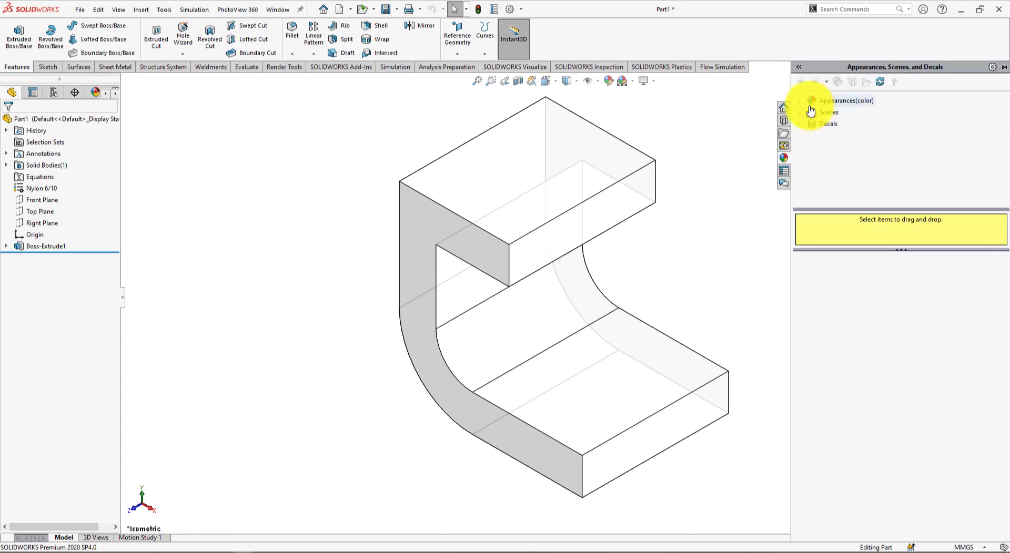
click(801, 101)
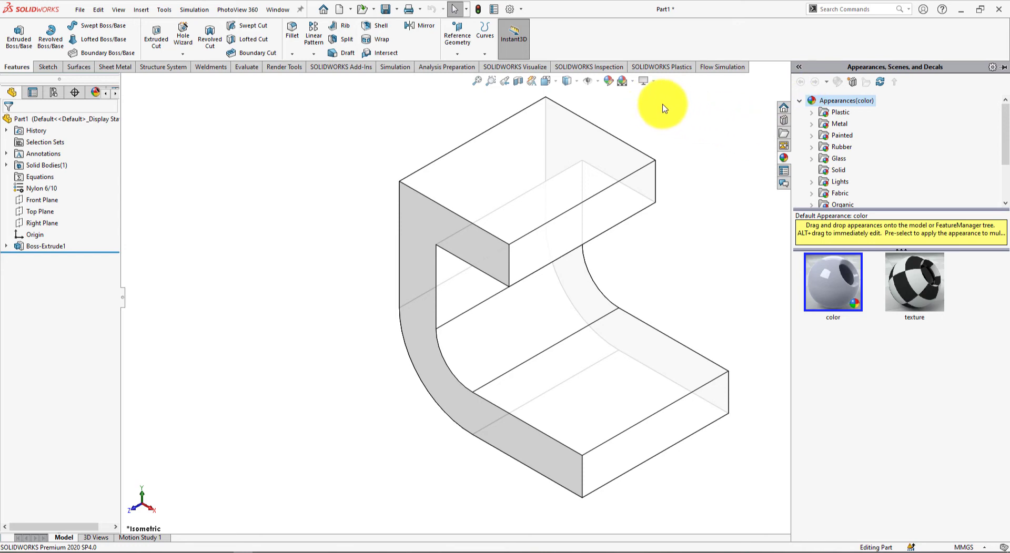
click(608, 84)
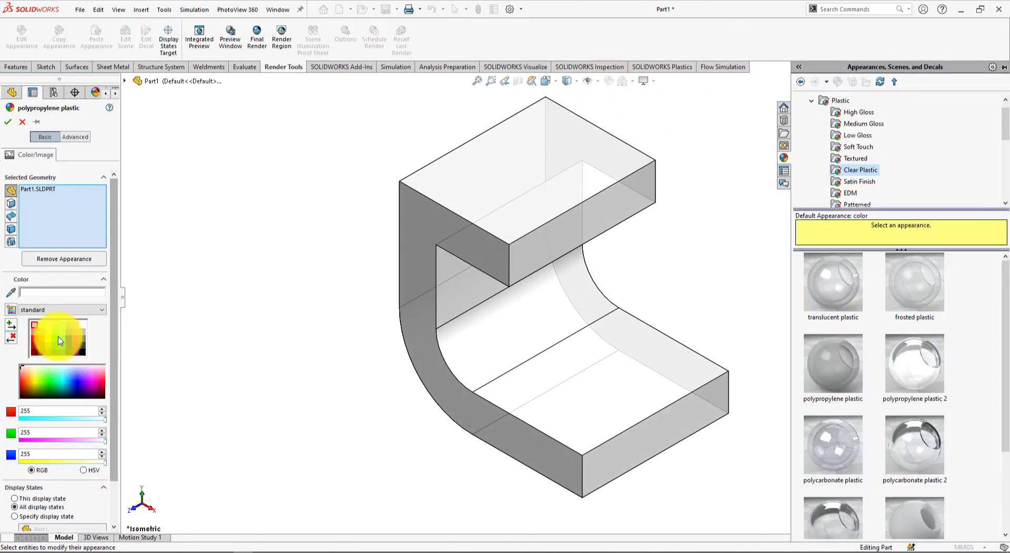
click(35, 335)
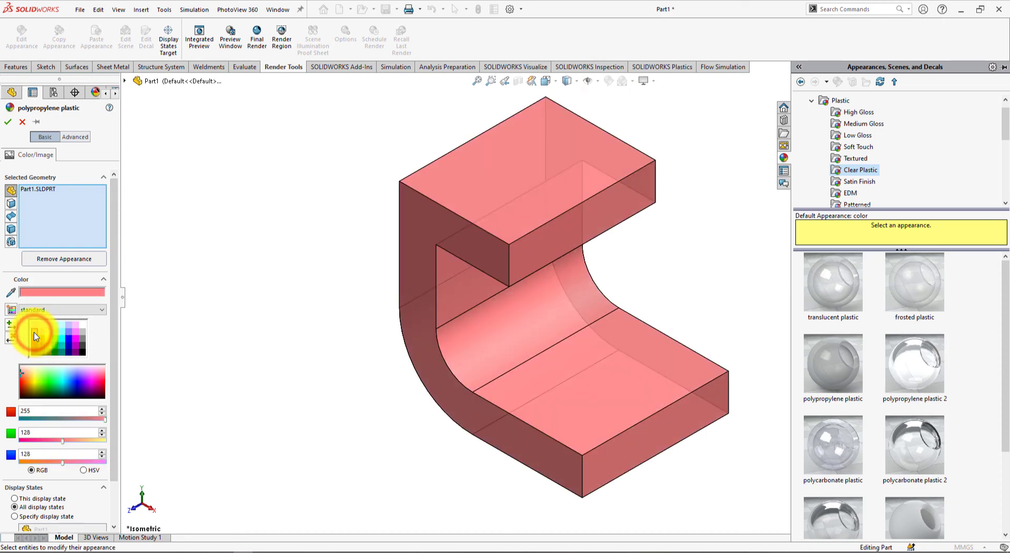
click(35, 341)
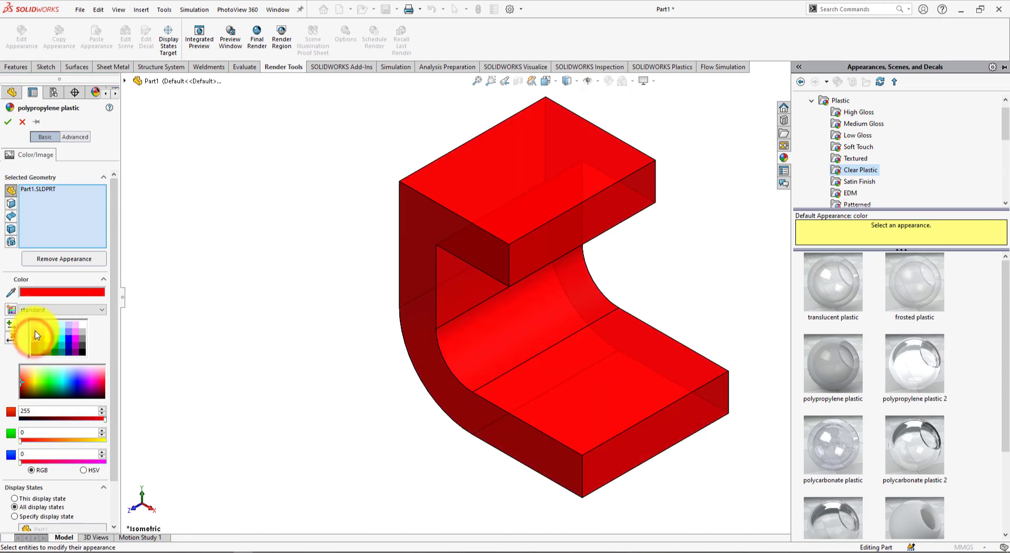
click(35, 332)
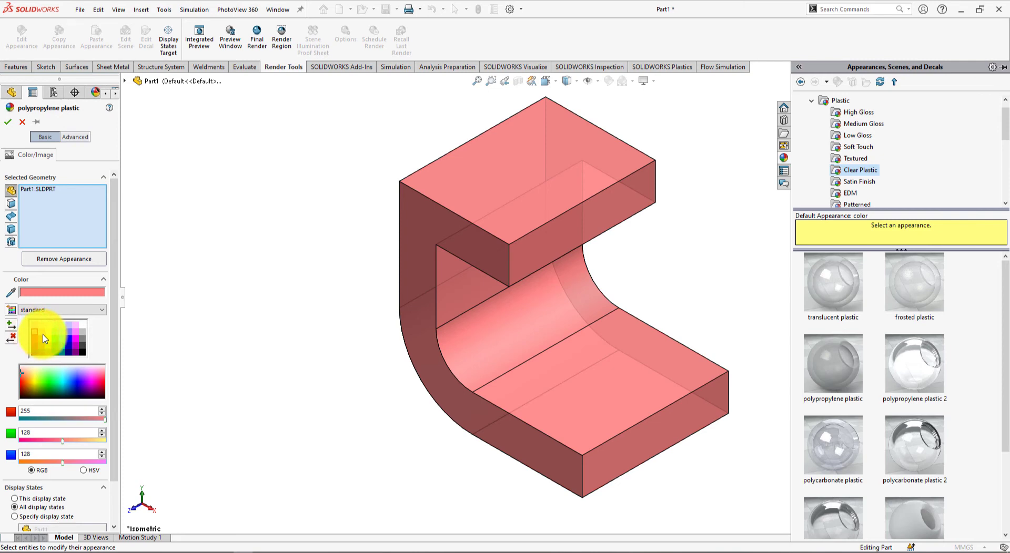
click(43, 337)
click(48, 336)
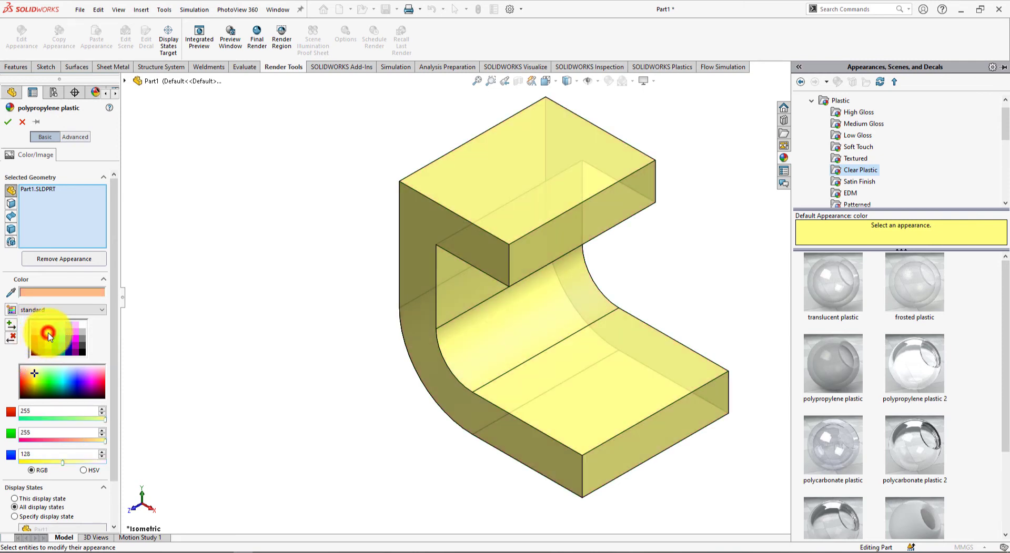
click(55, 333)
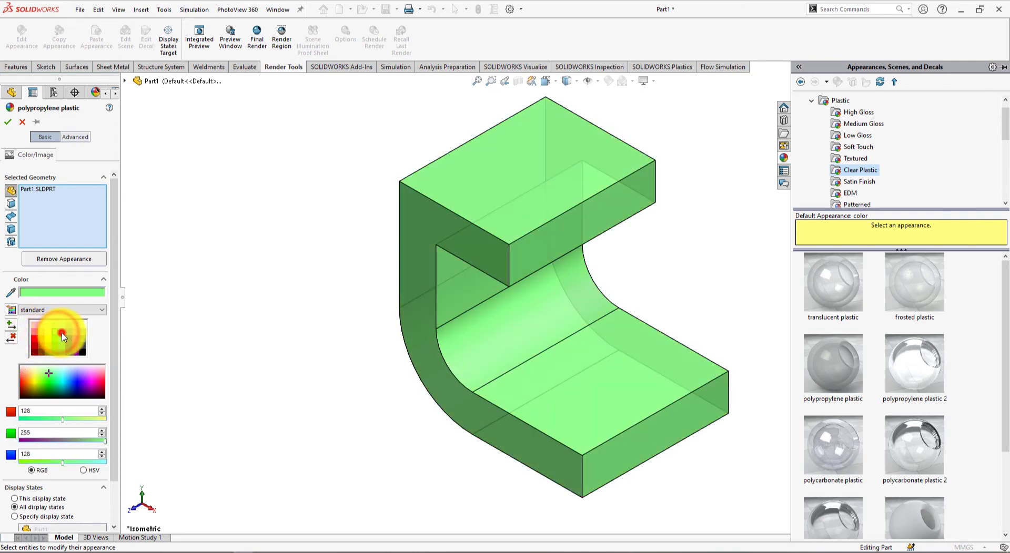
click(61, 336)
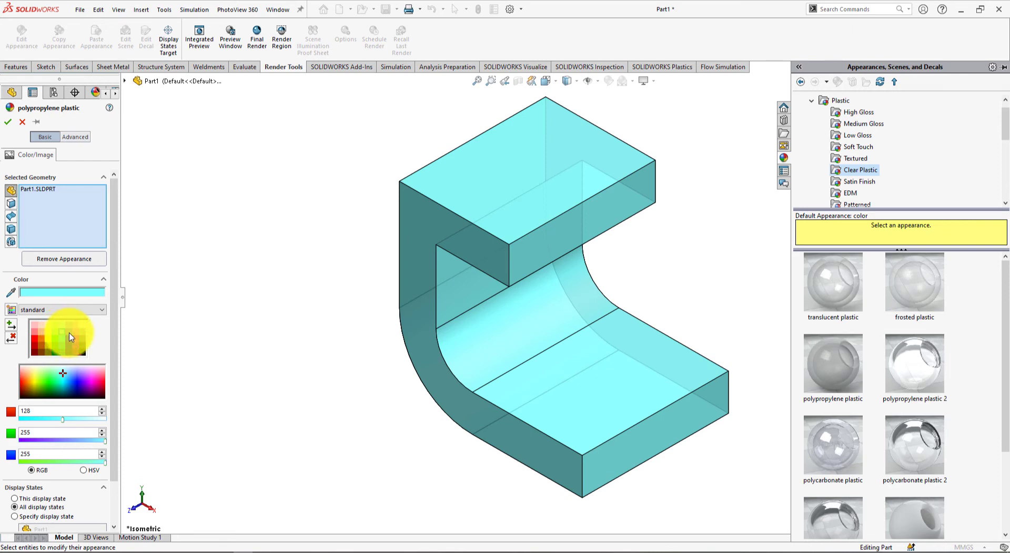
click(8, 124)
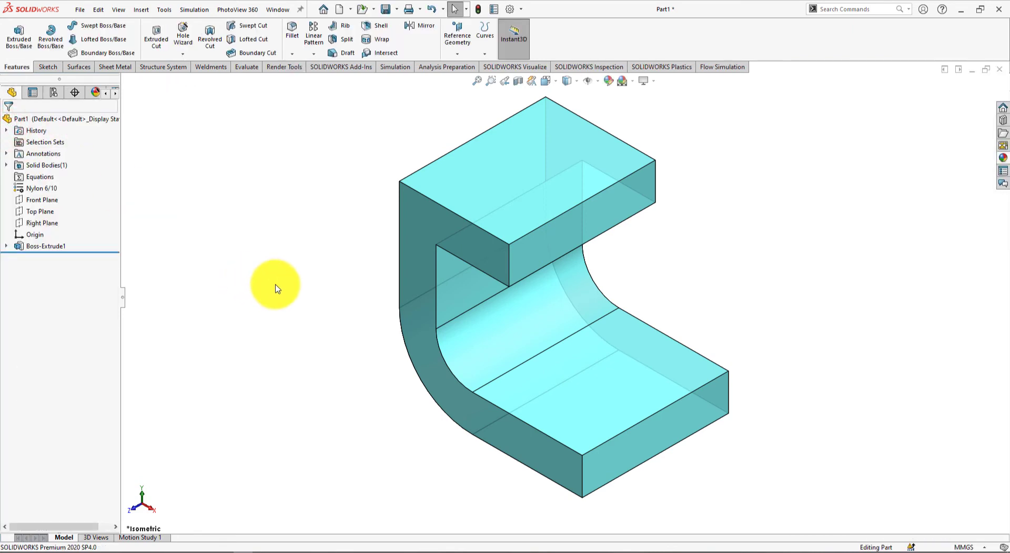
- Start a new sketch on the upper flange's top face, consulting the drawing beforehand
key(space)
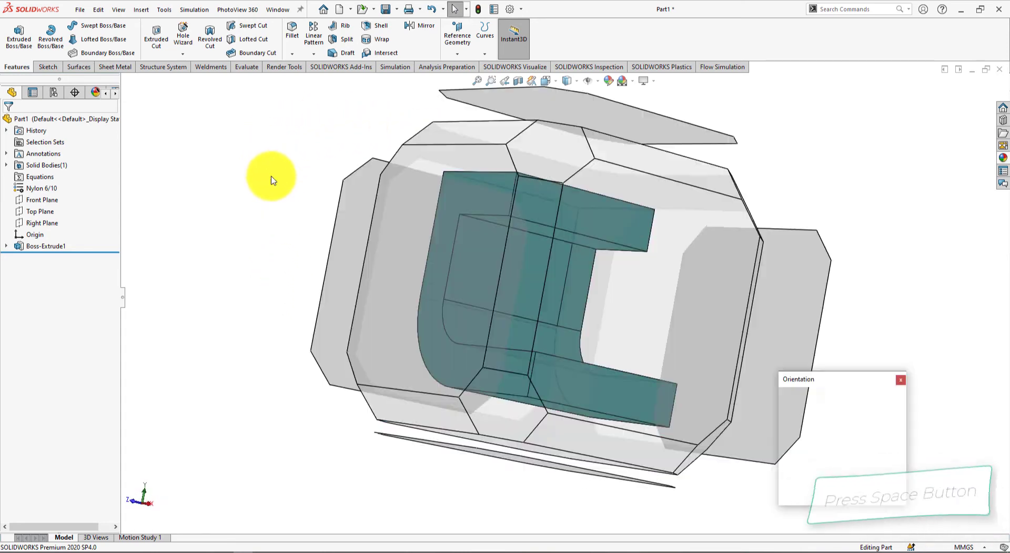
click(893, 417)
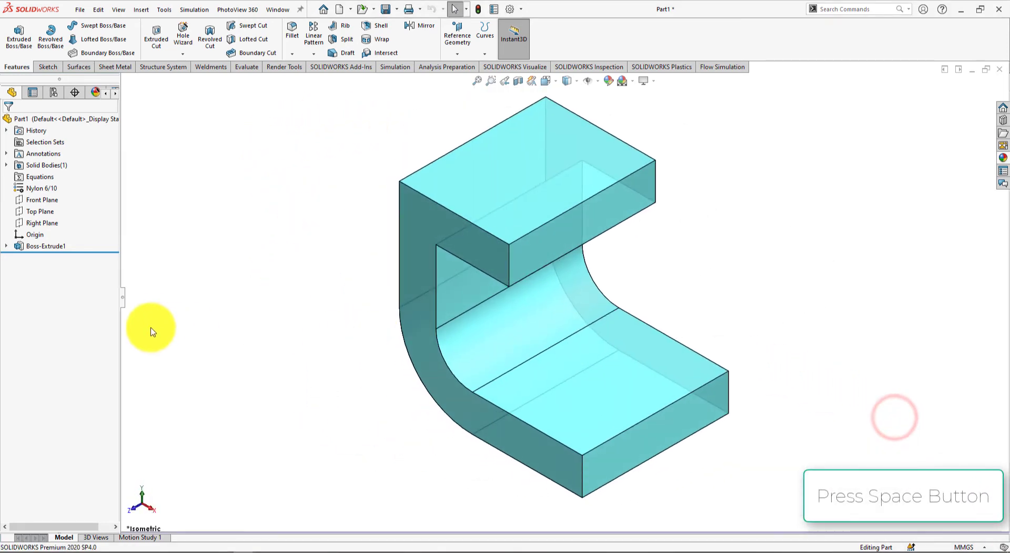
key(alt+Tab)
key(alt+Tab)
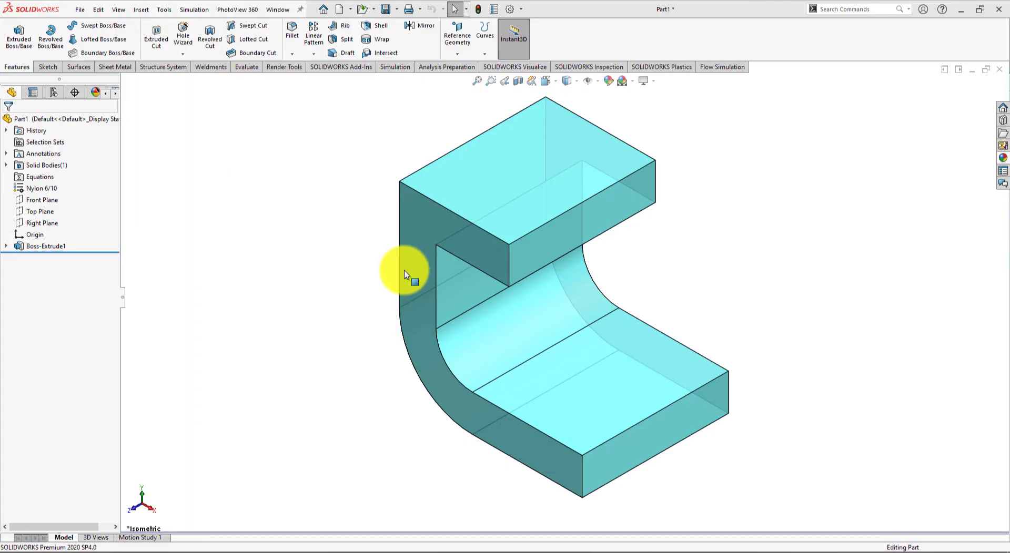
click(519, 202)
click(568, 167)
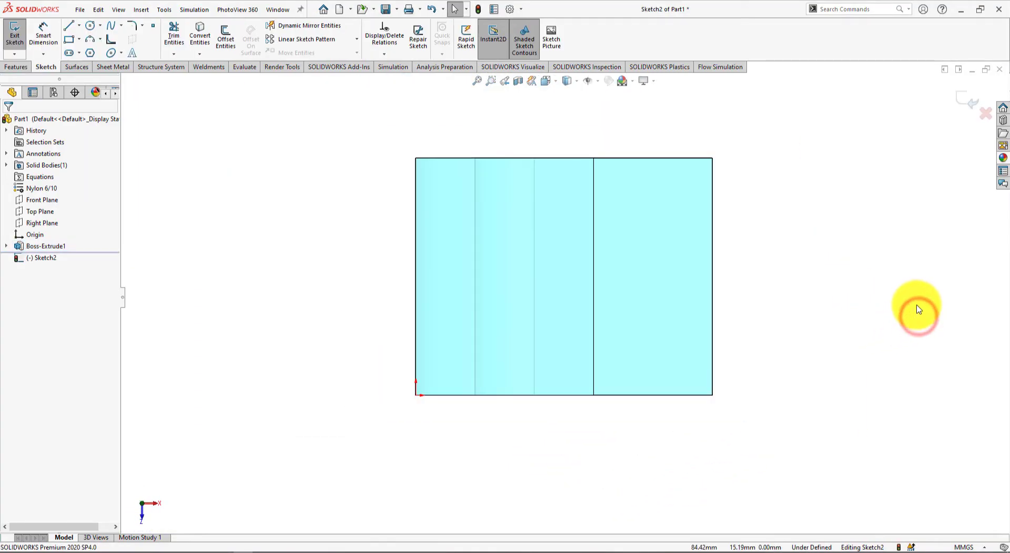
- Sketch a circle about 20 mm in diameter beside the bracket, its centre horizontally aligned with the midpoint of the upper flange's end edge
click(90, 26)
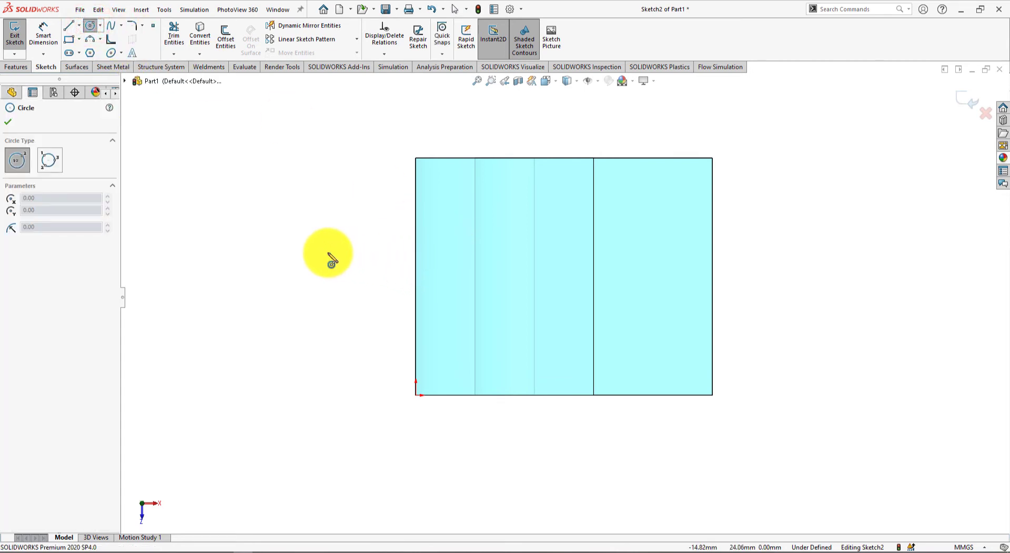
click(283, 263)
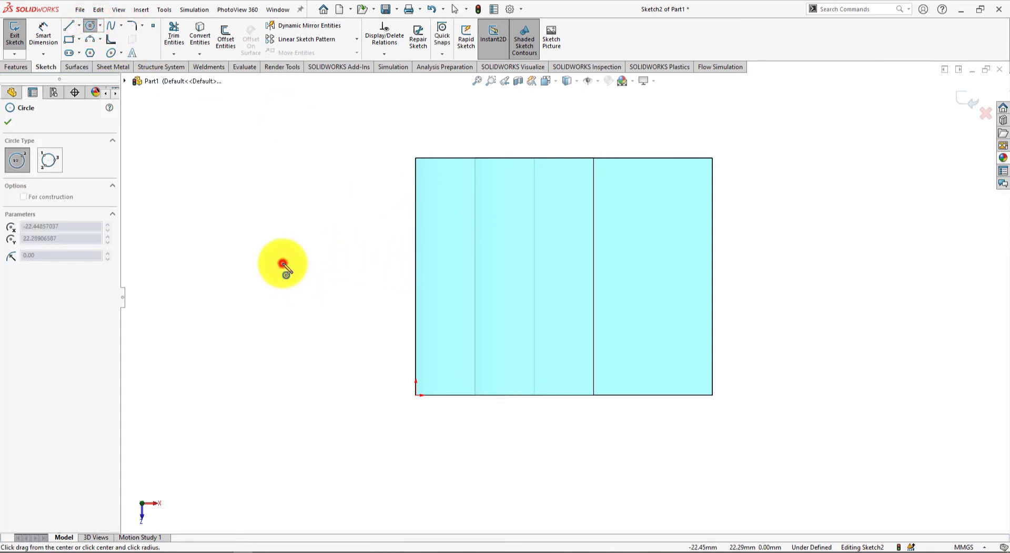
click(330, 299)
right_click(333, 162)
click(356, 167)
key(f)
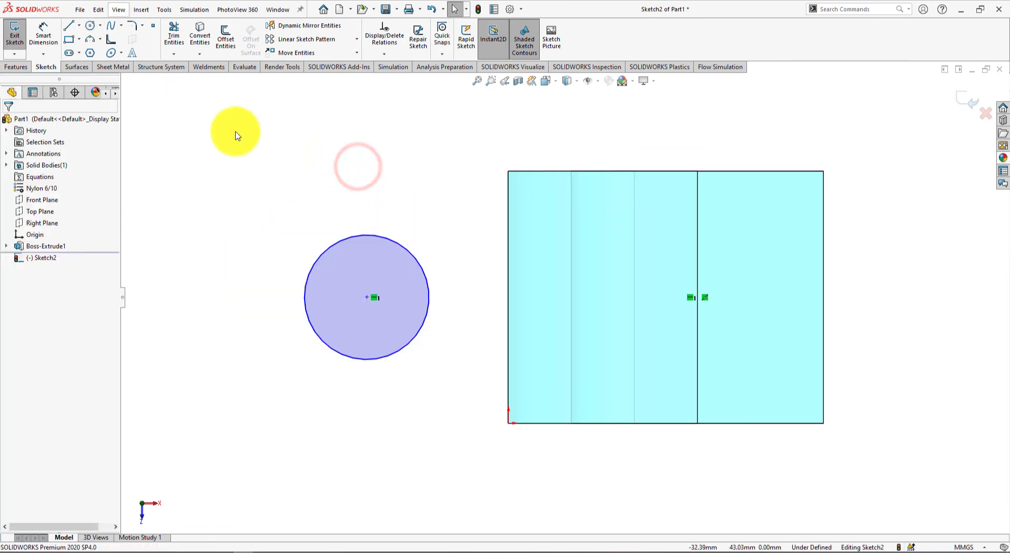
- Dimension the circle's diameter as 20*2 (40 mm) and finish dimensioning
click(43, 33)
click(407, 247)
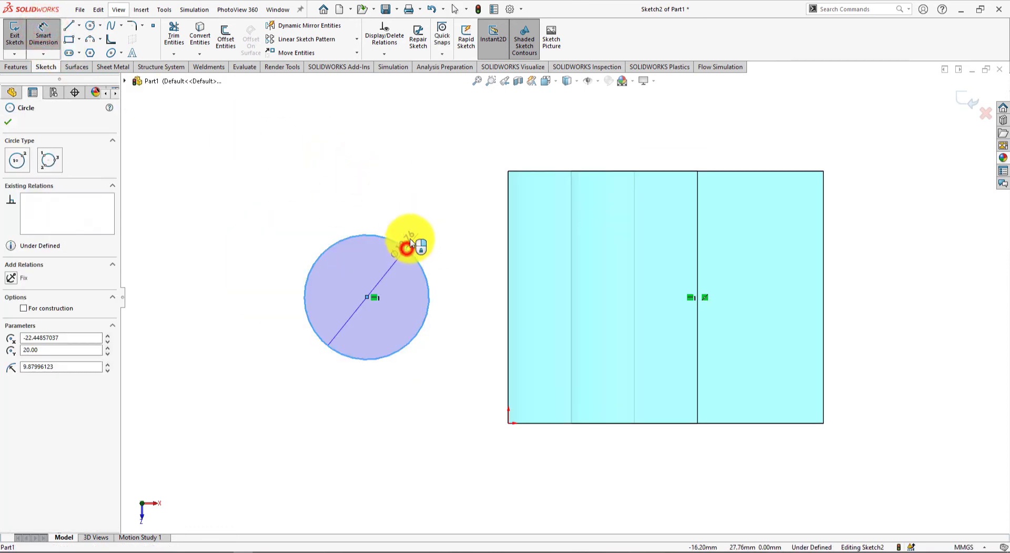
click(448, 193)
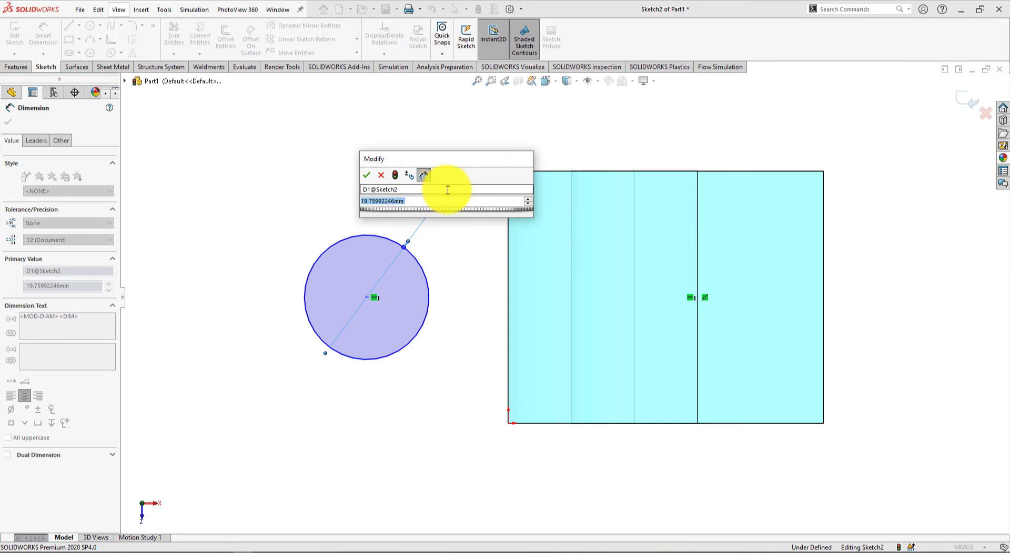
text(20)
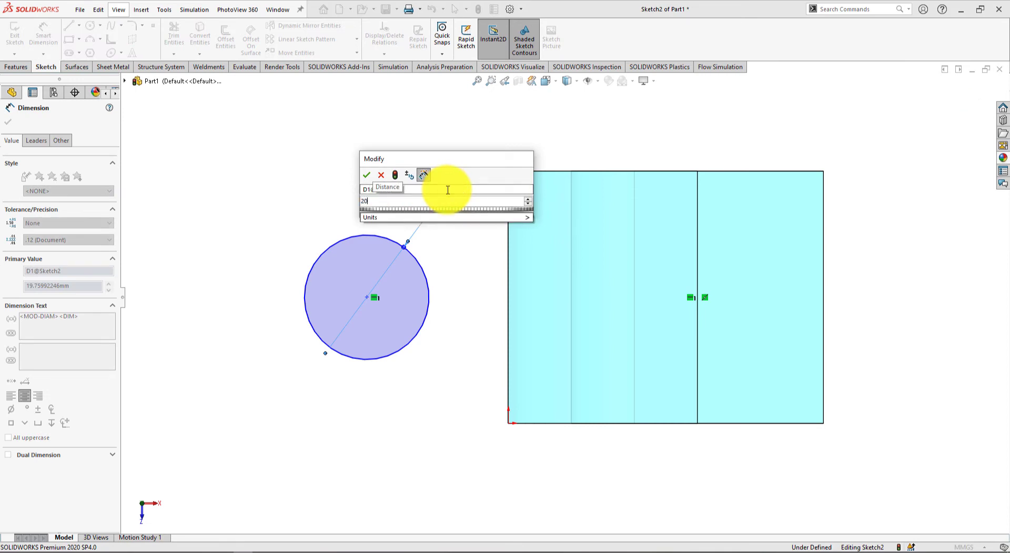
text(*2)
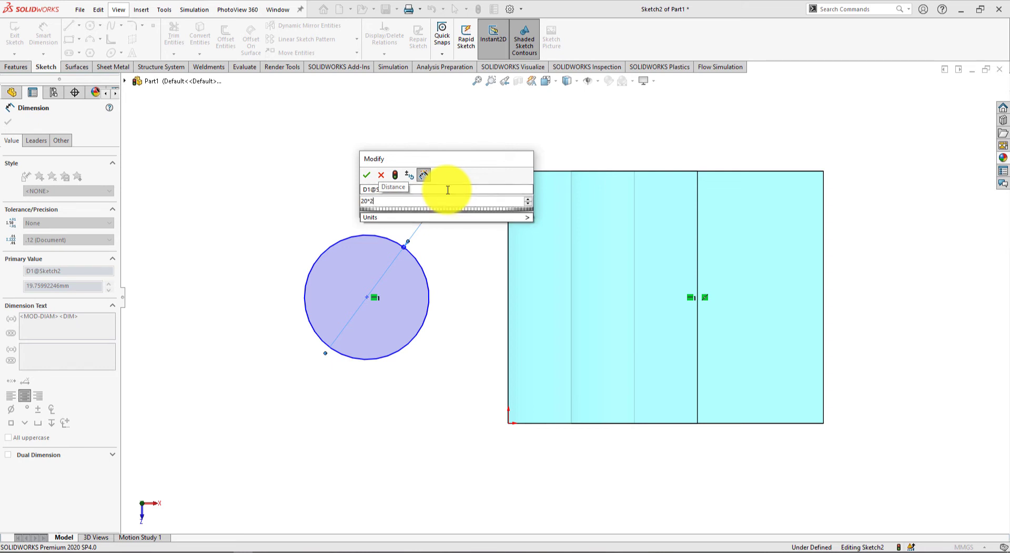
key(Return)
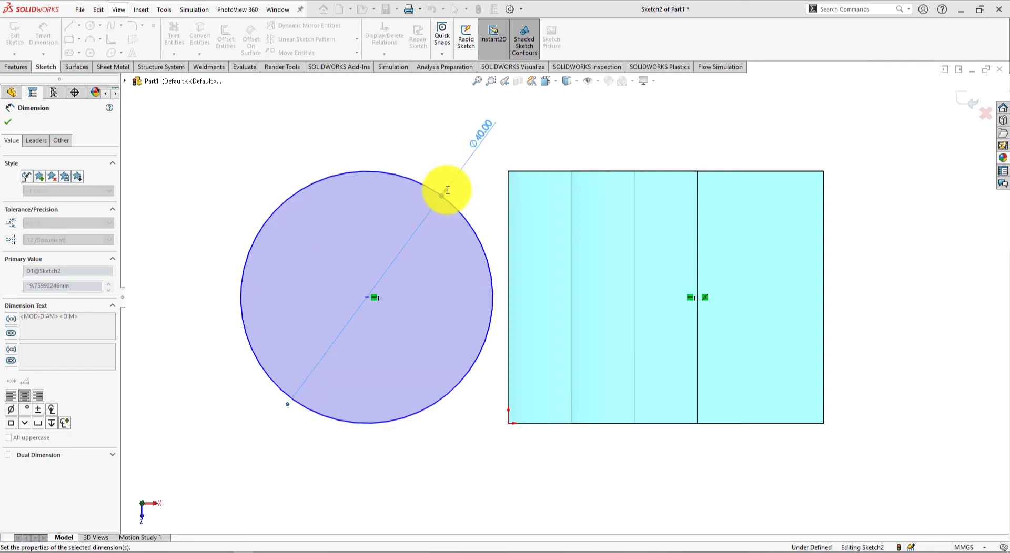
click(7, 123)
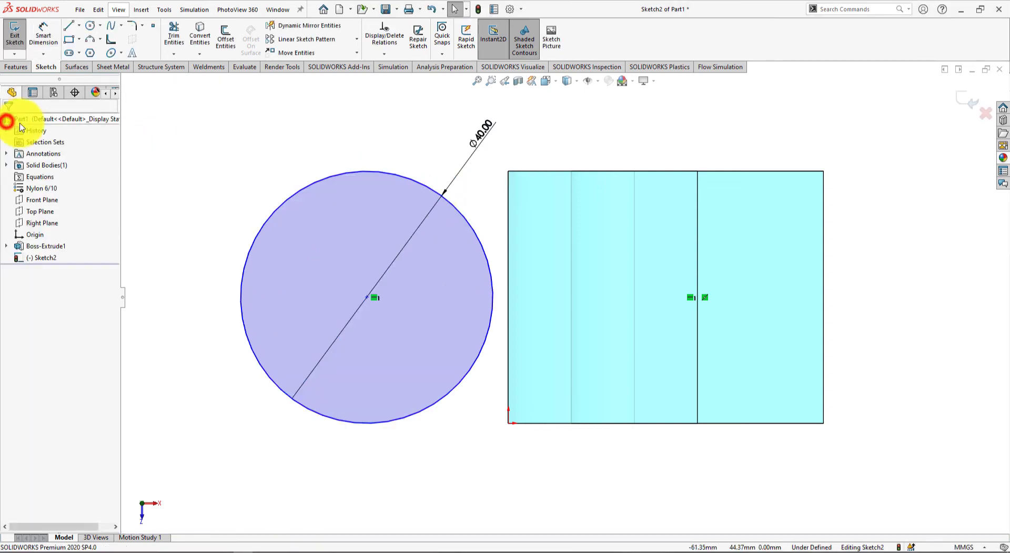
click(466, 478)
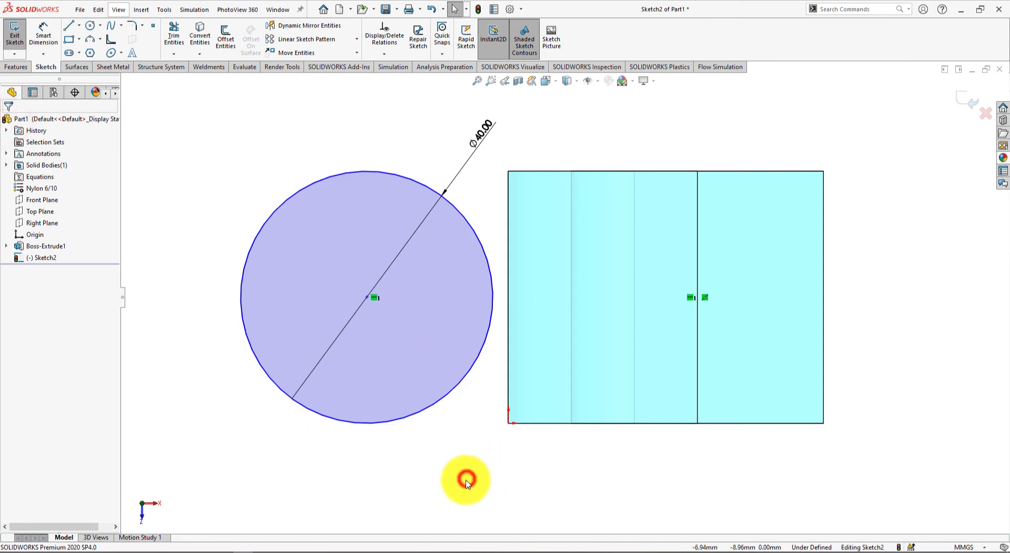
- Make the circle tangent to the upper flange's end edge
click(494, 311)
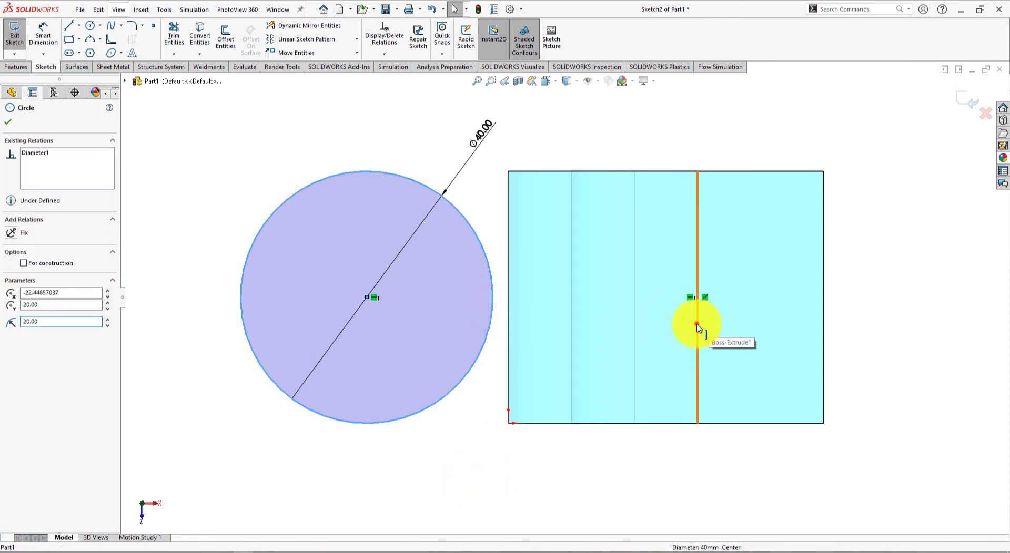
ctrl+click(698, 326)
click(726, 275)
click(989, 411)
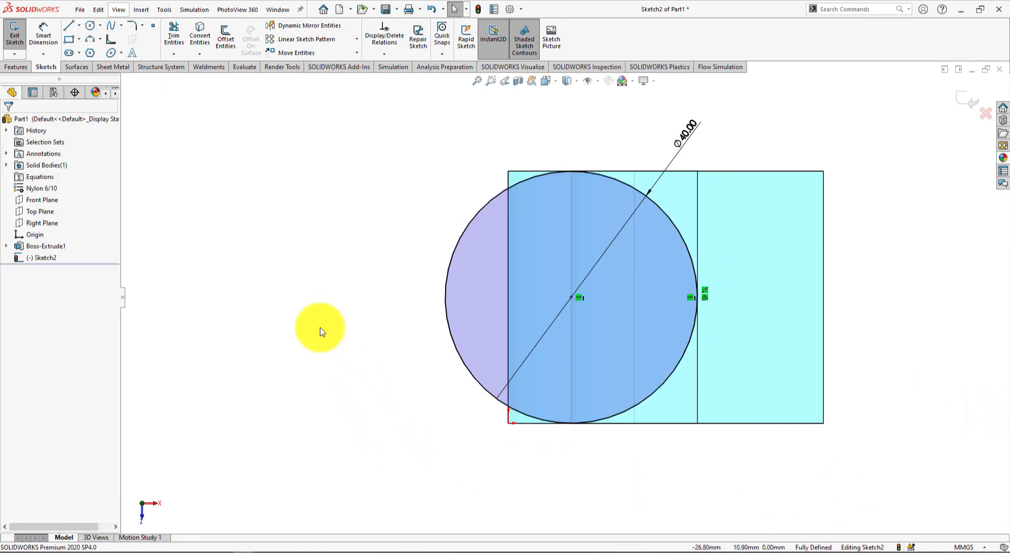
- Draw three connected lines from the circle's upper quadrant to the flange corner, along the end edge, and back to the circle's lower quadrant
click(68, 26)
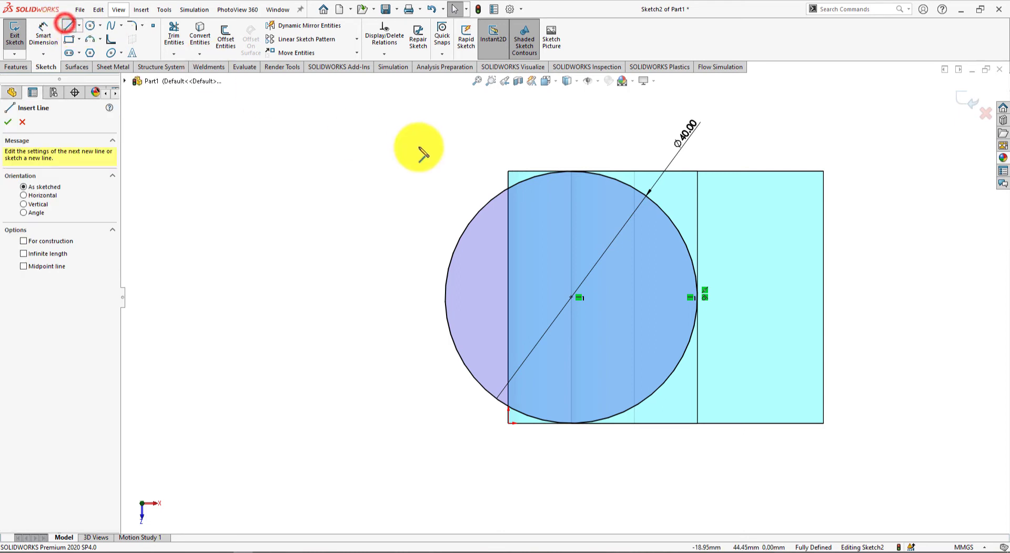
click(572, 171)
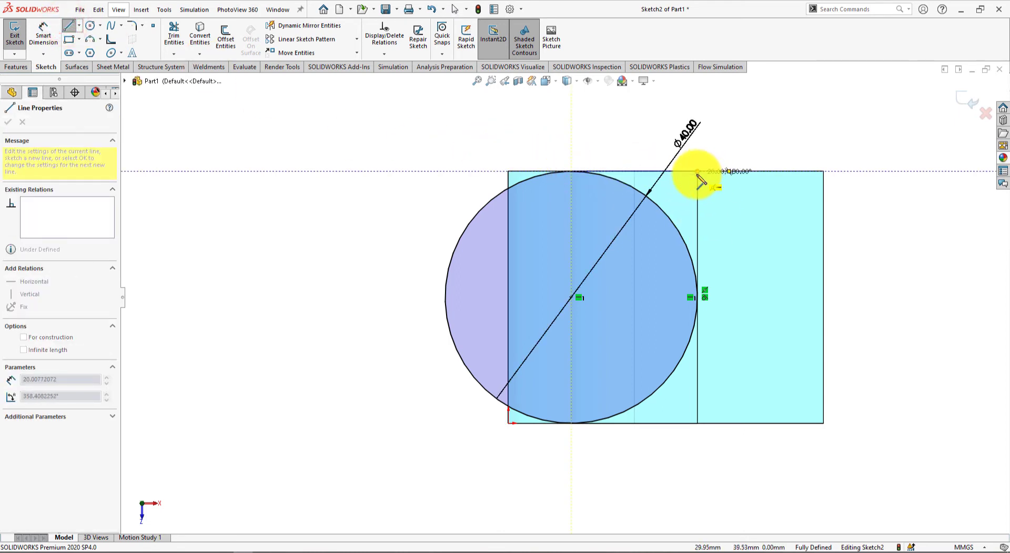
click(697, 172)
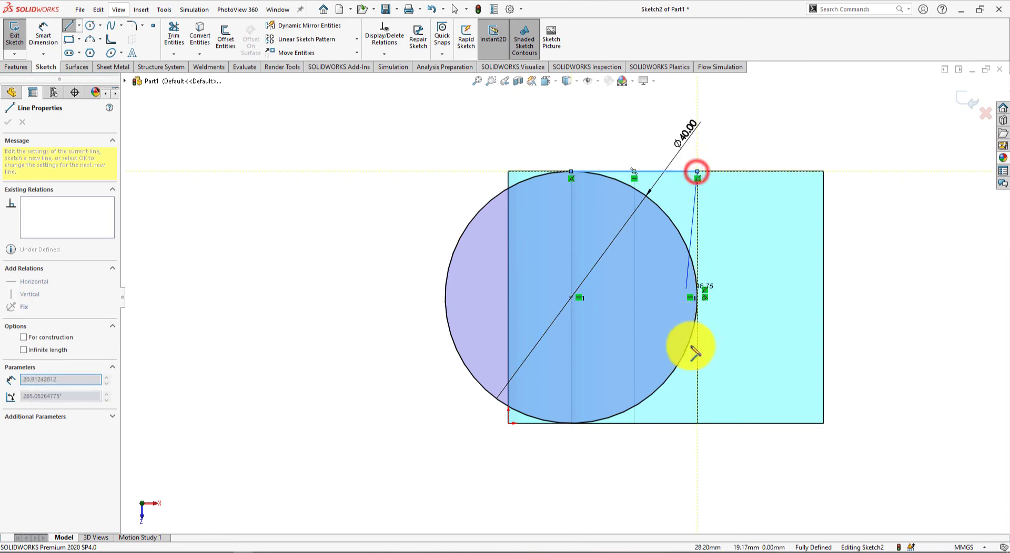
click(697, 423)
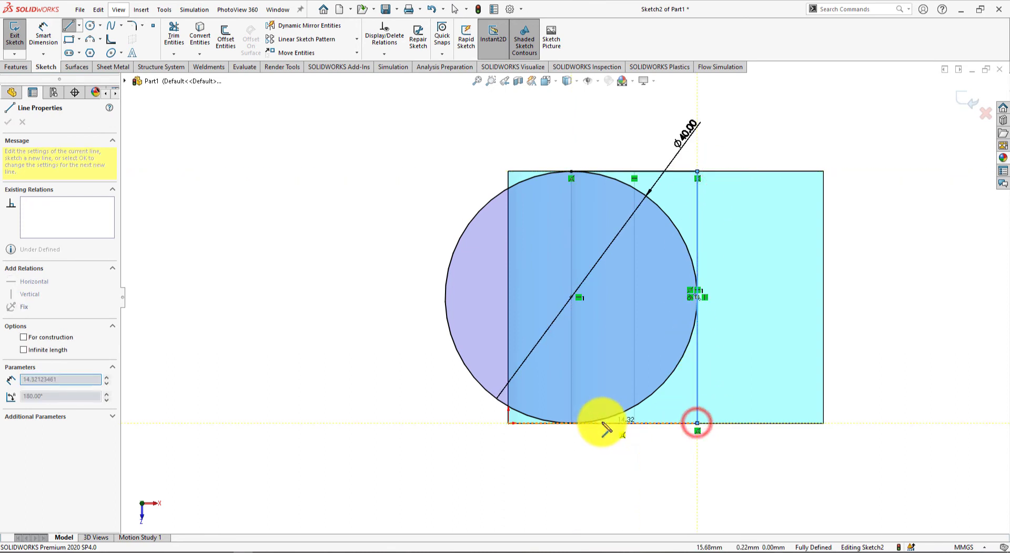
click(572, 424)
click(569, 282)
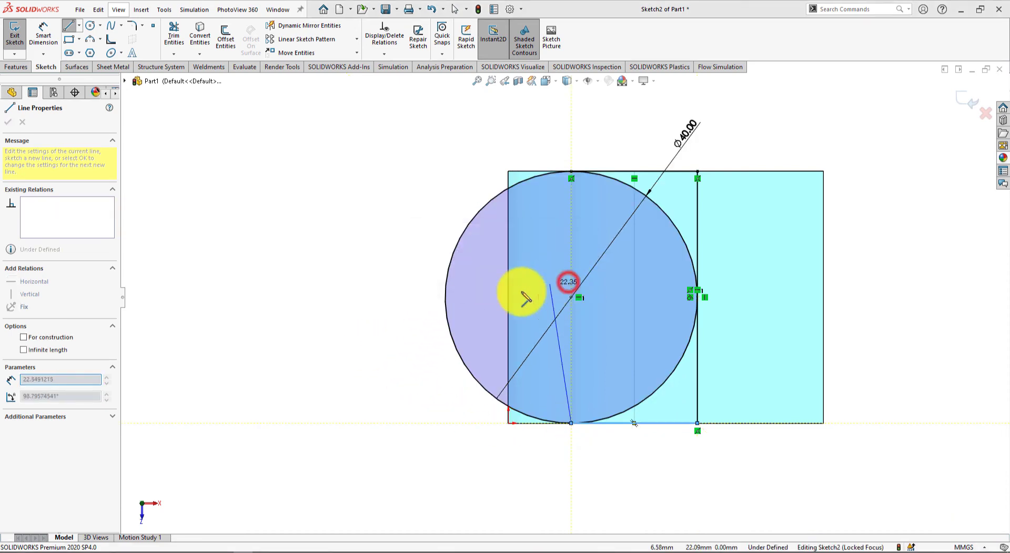
right_click(312, 345)
click(355, 352)
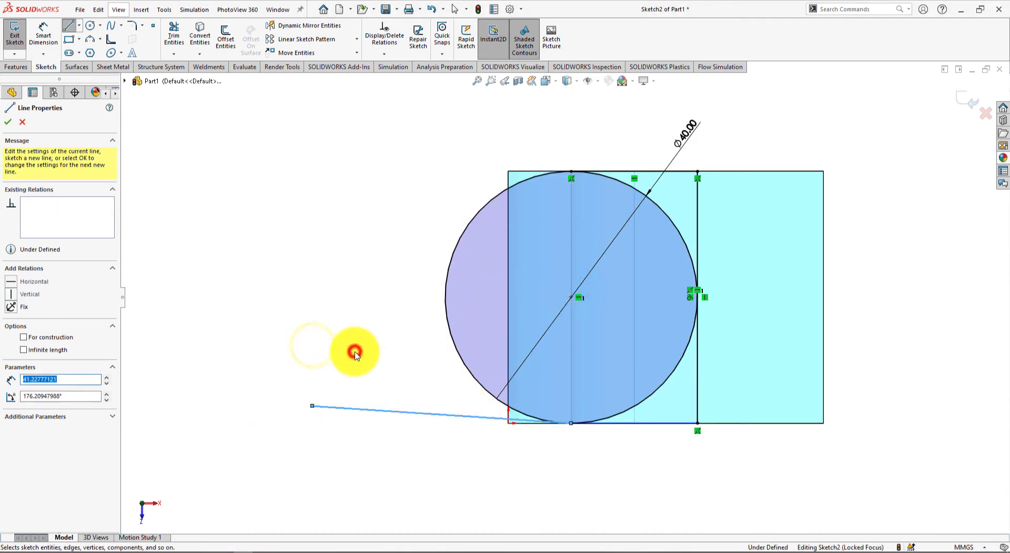
- Delete the stray slanted line that runs outward from the circle's lower quadrant beyond the bracket
scroll(437, 434, down, 1)
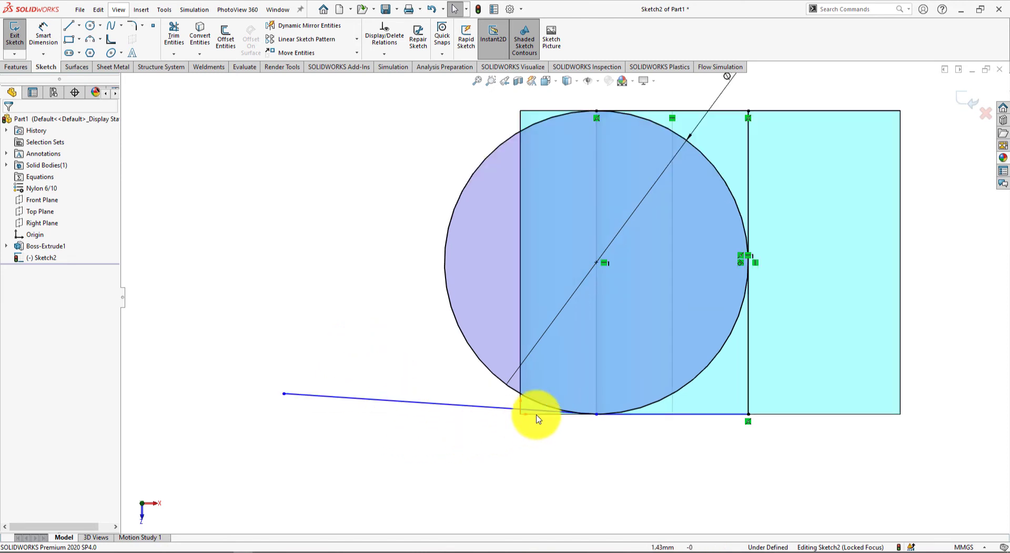
click(437, 404)
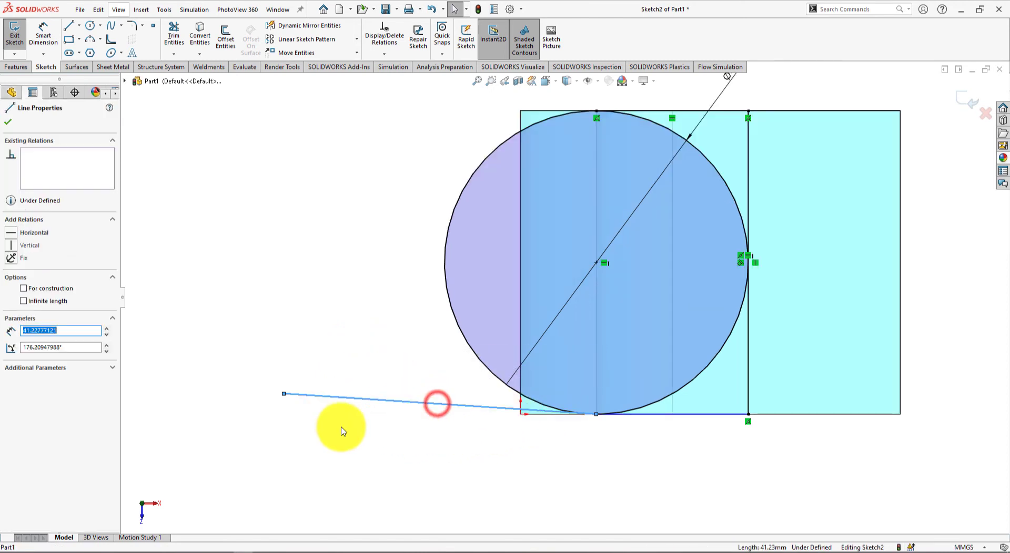
key(Delete)
scroll(513, 378, down, 4)
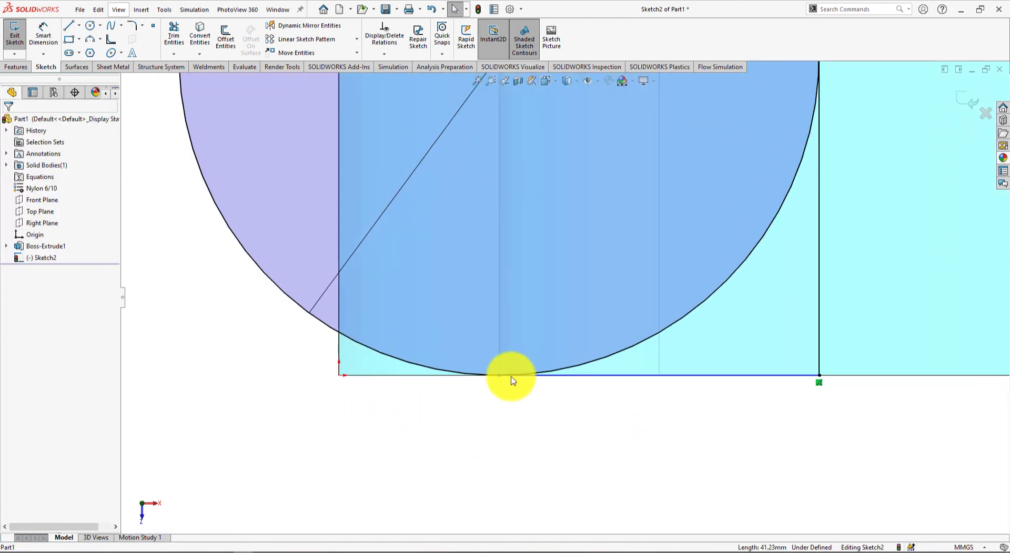
- Make the lower line's inner endpoint coincident with the 40 mm circle
click(499, 375)
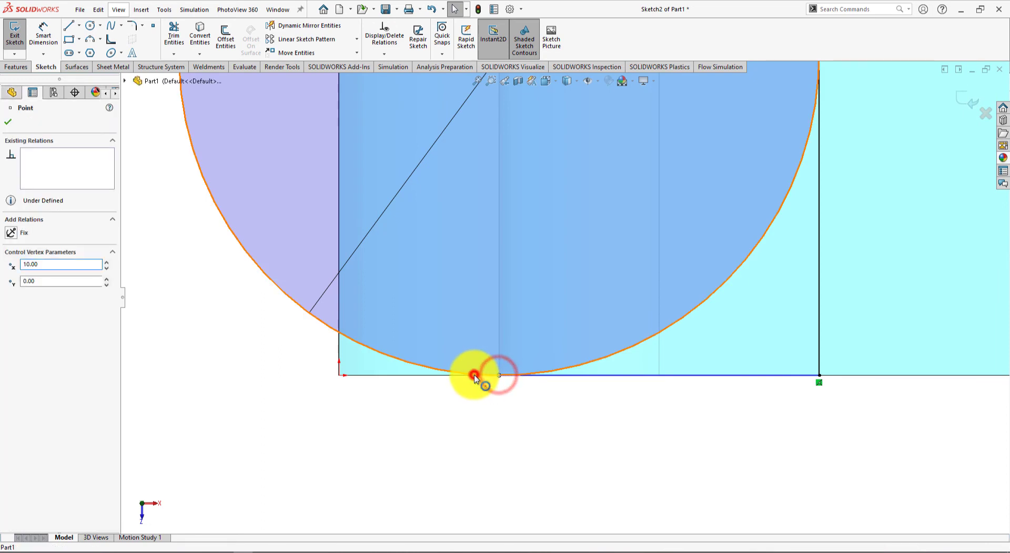
ctrl+click(474, 375)
click(522, 328)
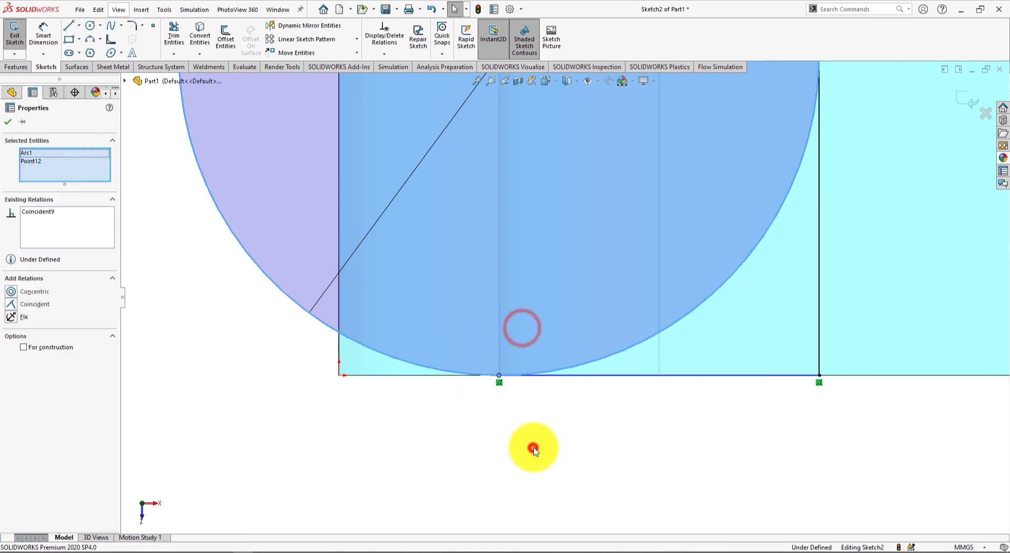
click(533, 450)
scroll(571, 429, up, 4)
scroll(657, 317, down, 3)
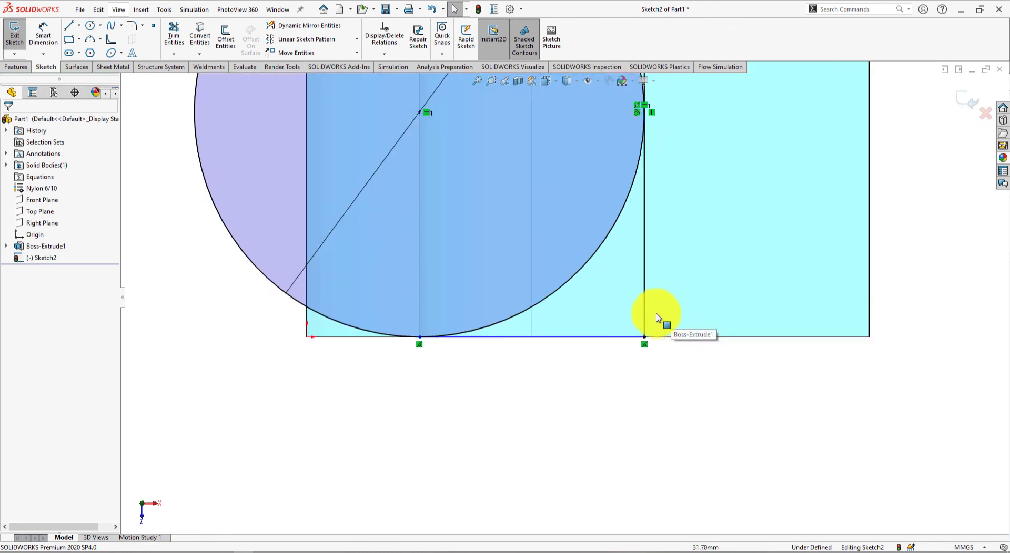
- Add a horizontal relation to the lower line running from the circle to the flange corner
click(570, 337)
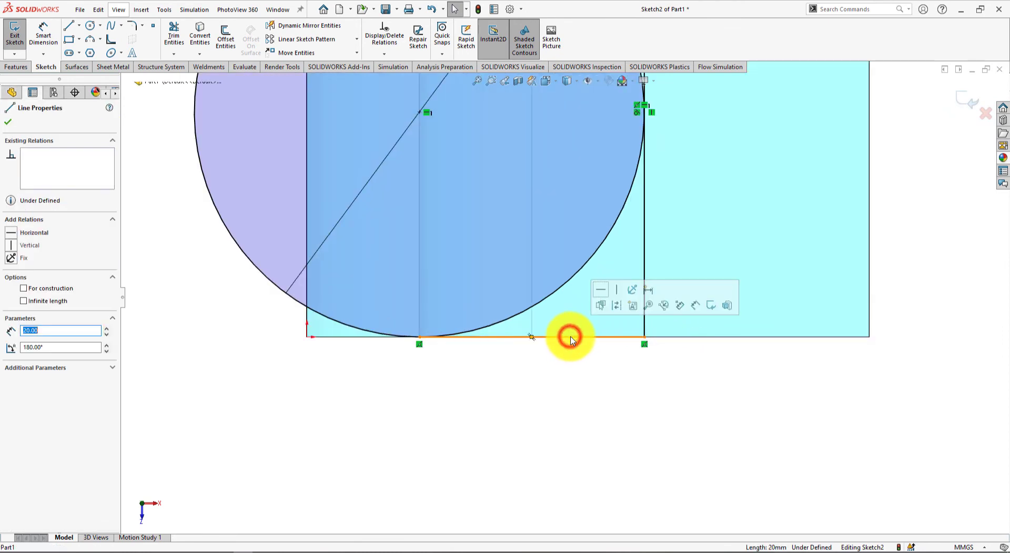
click(595, 398)
scroll(710, 407, up, 5)
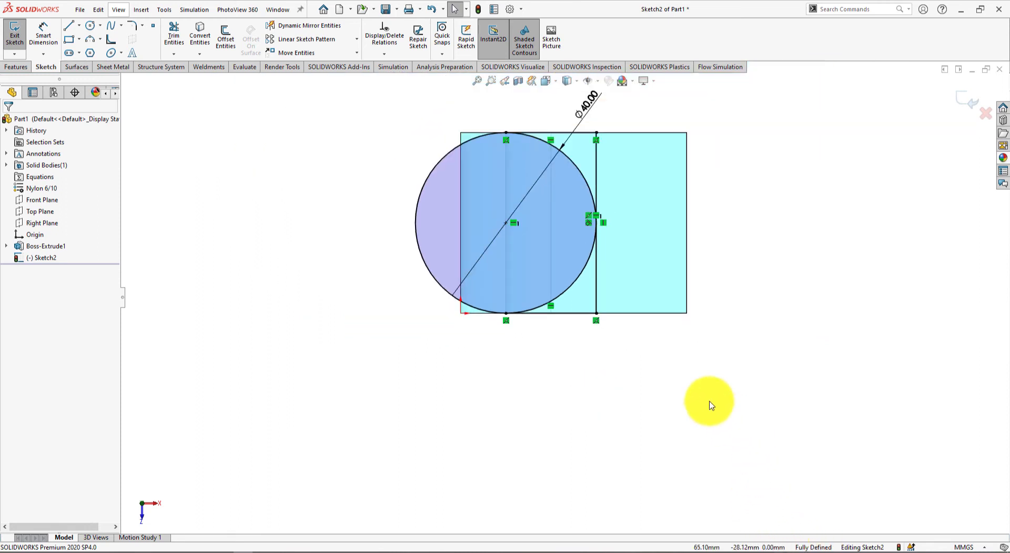
scroll(534, 115, down, 3)
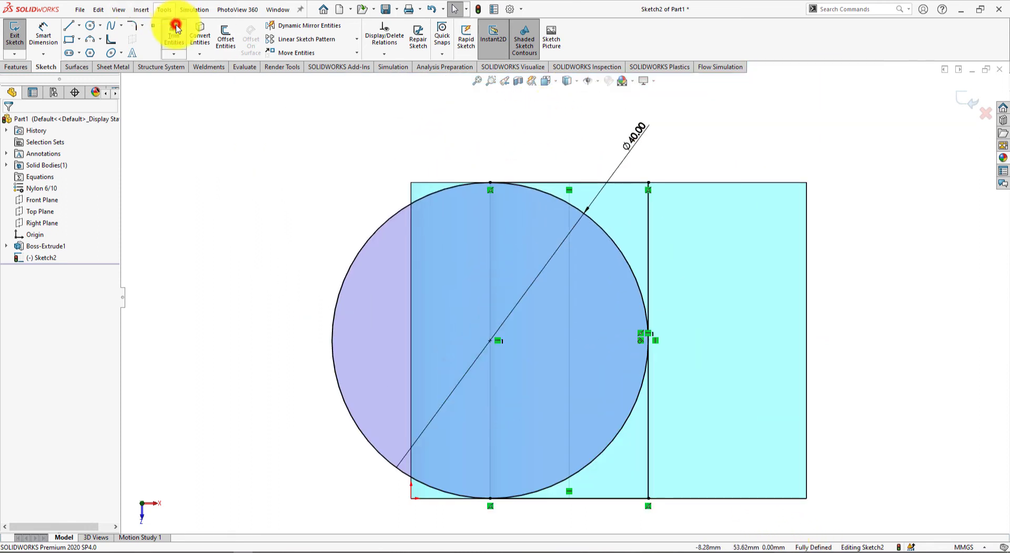
- Trim away the circle's half facing away from the flange's end edge and finish trimming
click(175, 30)
mouse_move(252, 152)
mouse_down()
mouse_move(376, 268)
mouse_move(384, 260)
mouse_up()
mouse_move(383, 311)
middle_down()
mouse_move(390, 153)
mouse_move(357, 169)
mouse_move(447, 195)
middle_up()
scroll(530, 223, down, 8)
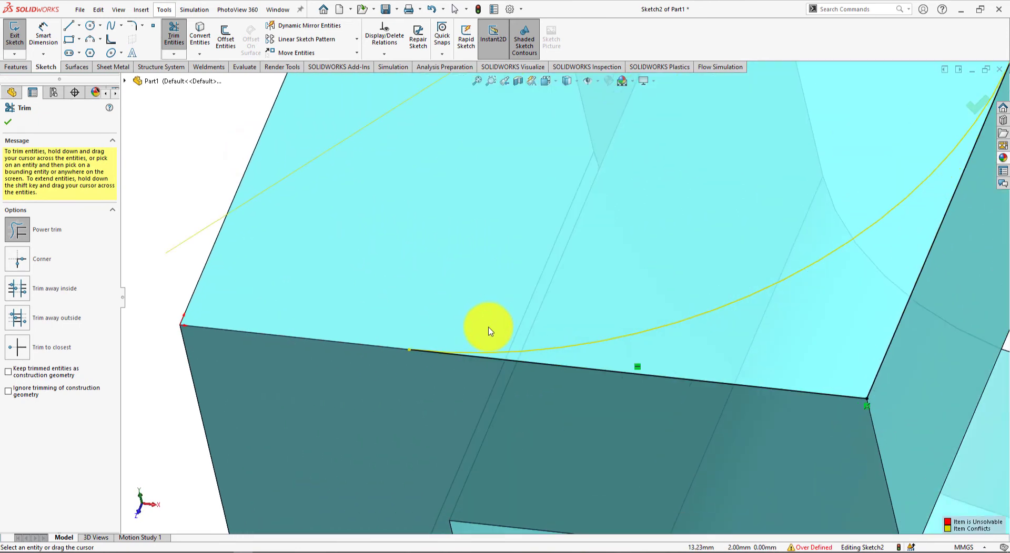
click(8, 122)
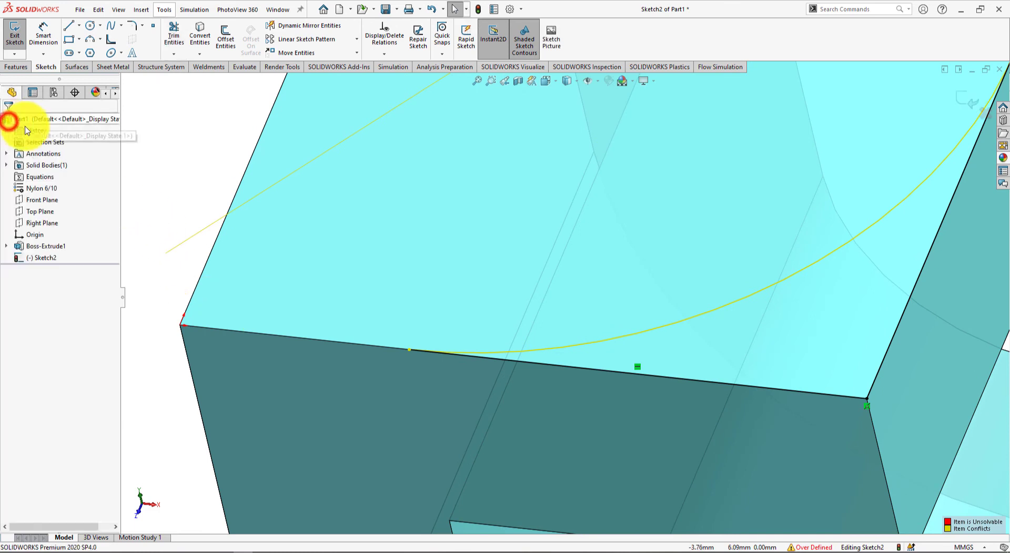
- Add a tangent relation between the remaining arc and the lower horizontal line
click(483, 356)
ctrl+click(482, 357)
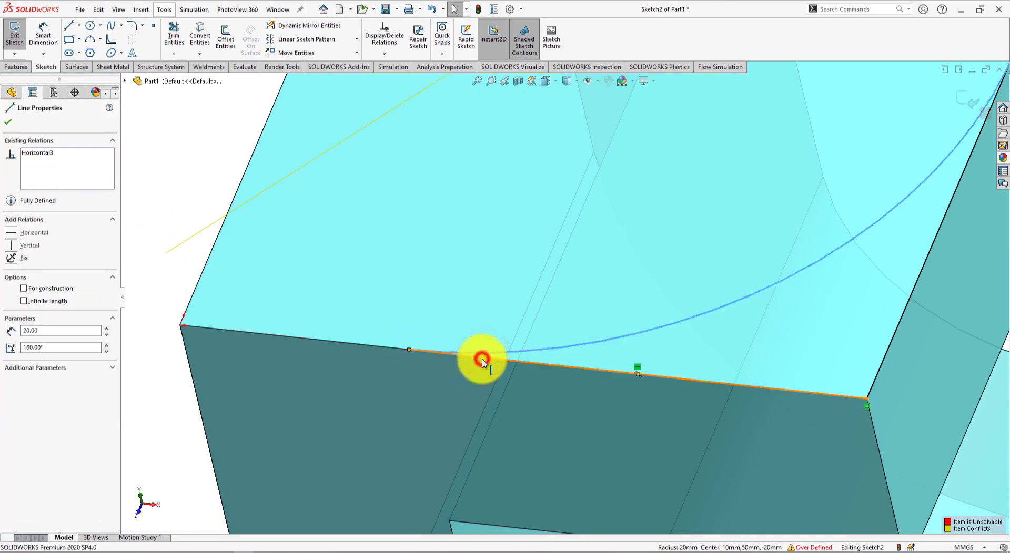
click(511, 315)
click(169, 257)
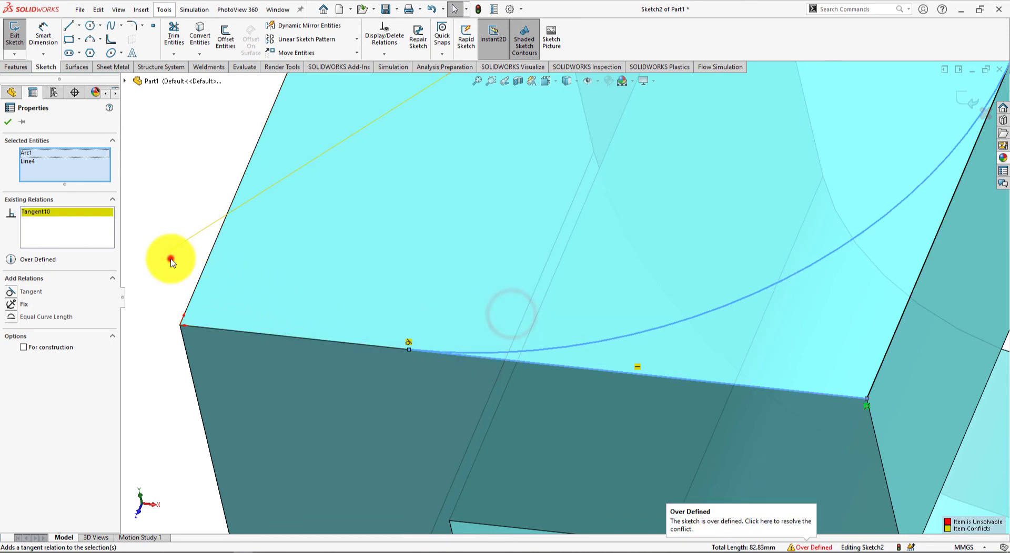
- Diagnose the over-defined sketch with SketchXpert and accept the first solution, which deletes the arc's diameter dimension
key(z)
mouse_move(385, 249)
middle_down()
mouse_move(395, 295)
mouse_move(608, 305)
mouse_move(688, 158)
mouse_move(646, 141)
middle_up()
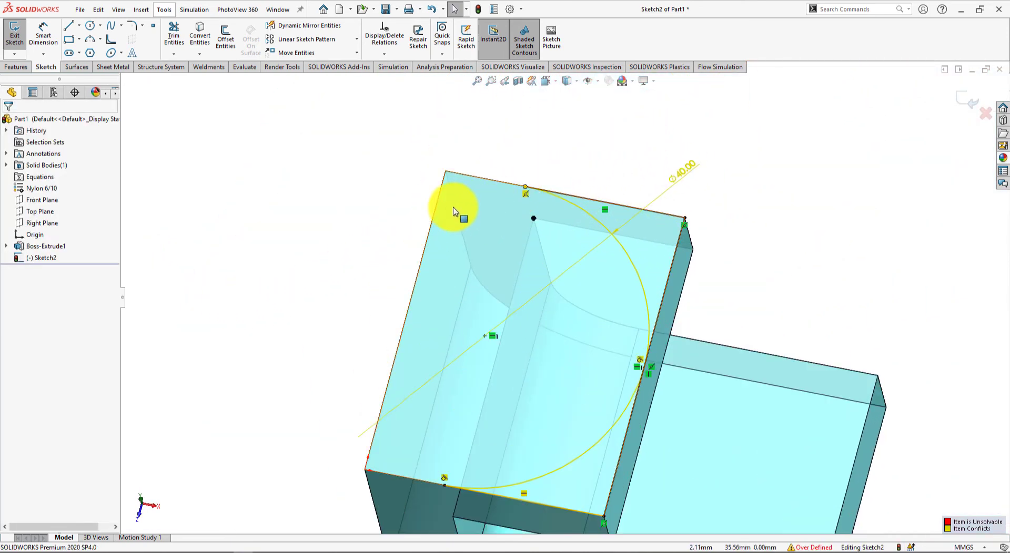
middle_drag(401, 196, 407, 193)
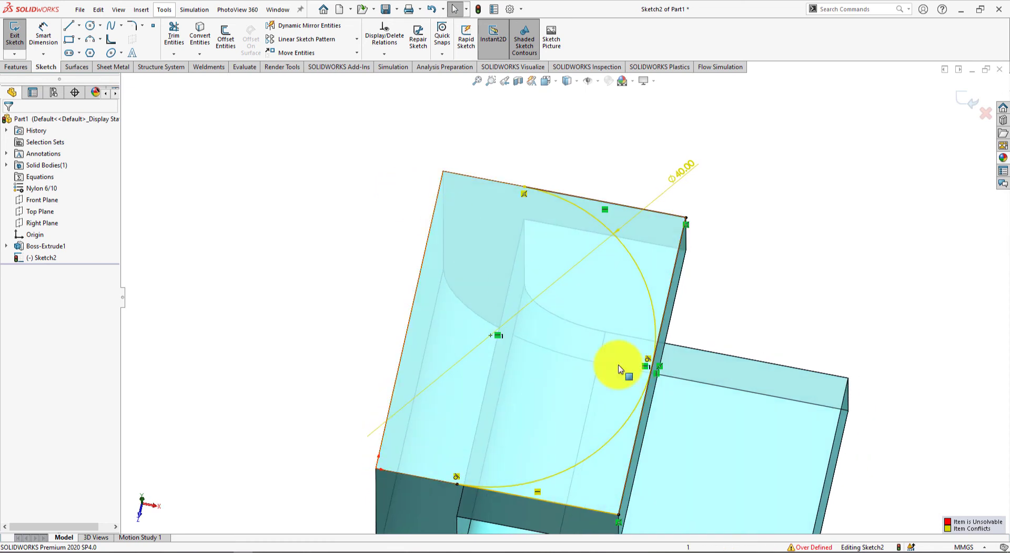
click(807, 549)
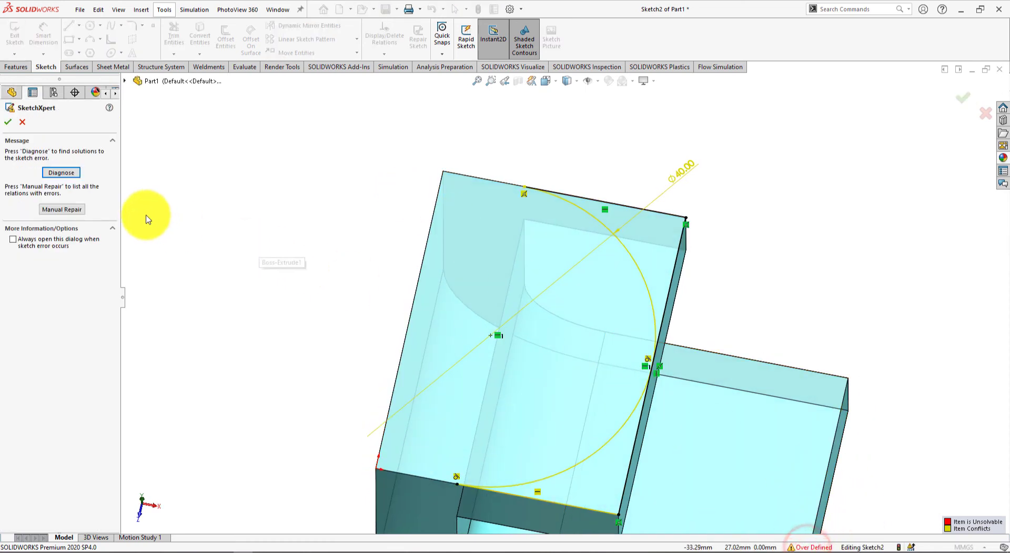
click(58, 174)
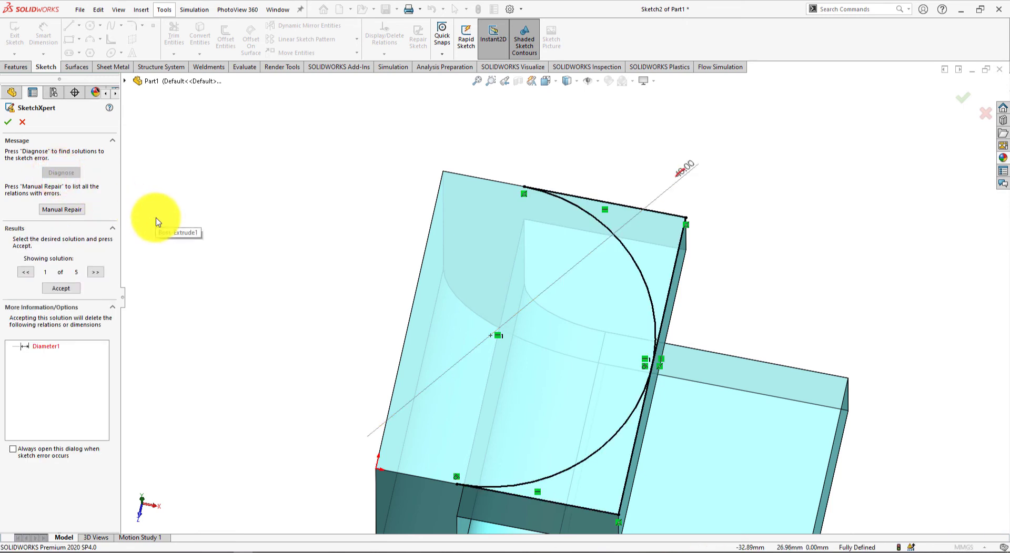
click(71, 289)
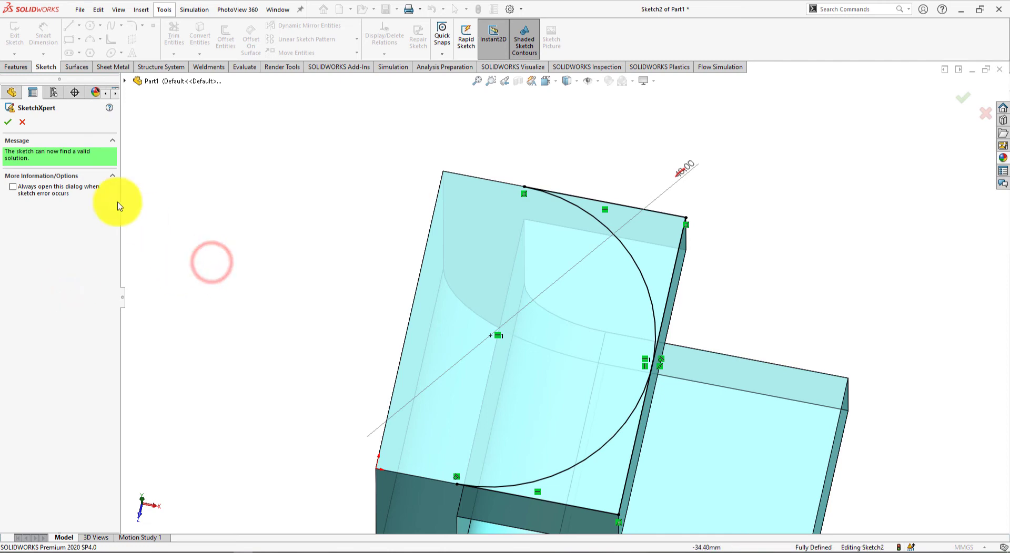
click(6, 123)
- Start an extruded cut from the sketch and select the two corner regions outside the arc as contours
mouse_move(262, 219)
middle_down()
mouse_move(260, 208)
mouse_move(320, 184)
mouse_move(300, 278)
mouse_move(361, 244)
middle_up()
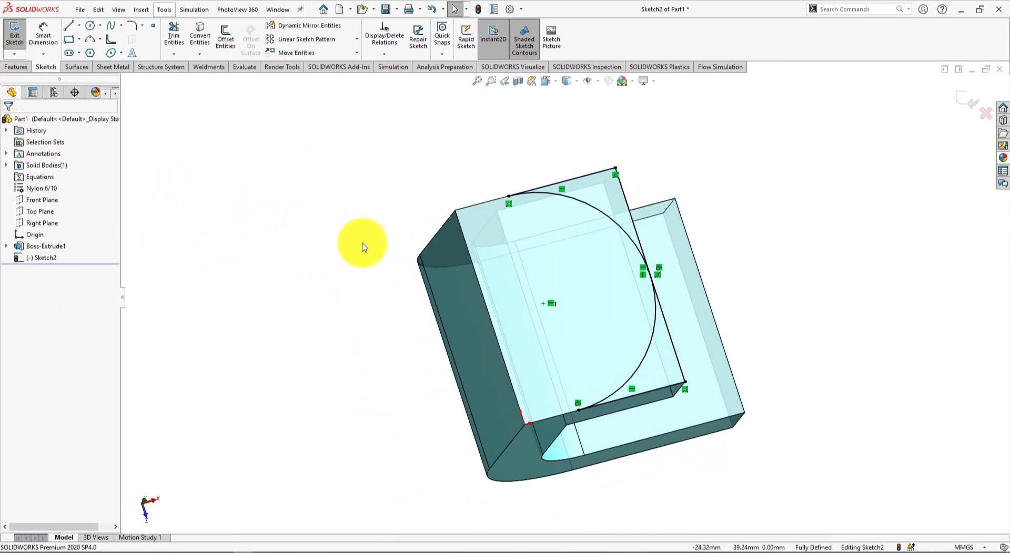
scroll(551, 363, down, 2)
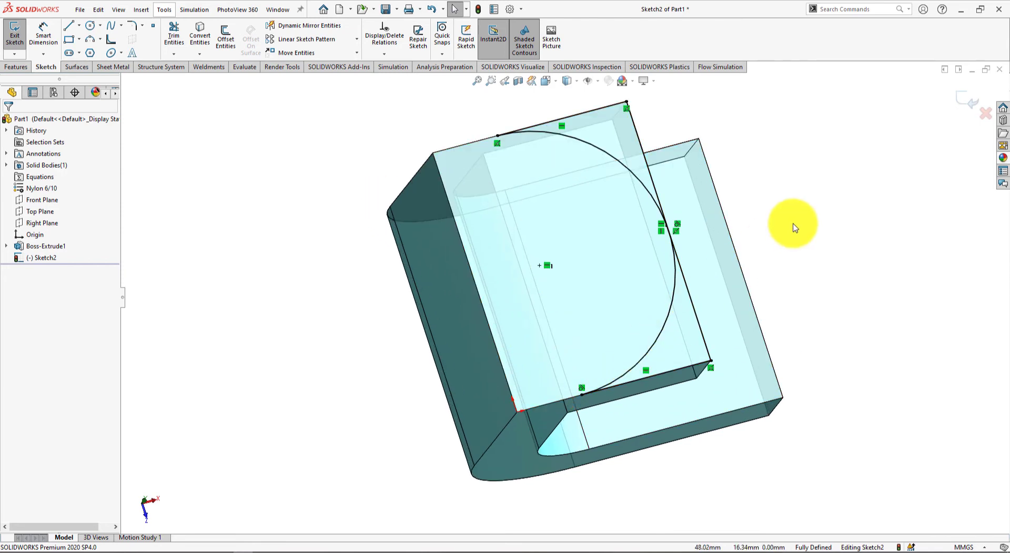
middle_drag(788, 227, 764, 240)
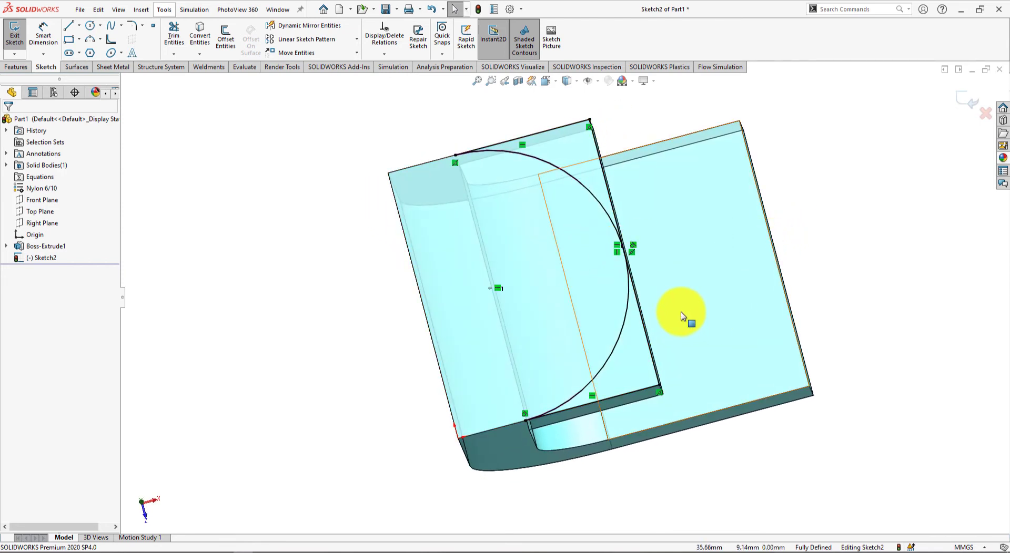
scroll(681, 312, up, 1)
click(14, 67)
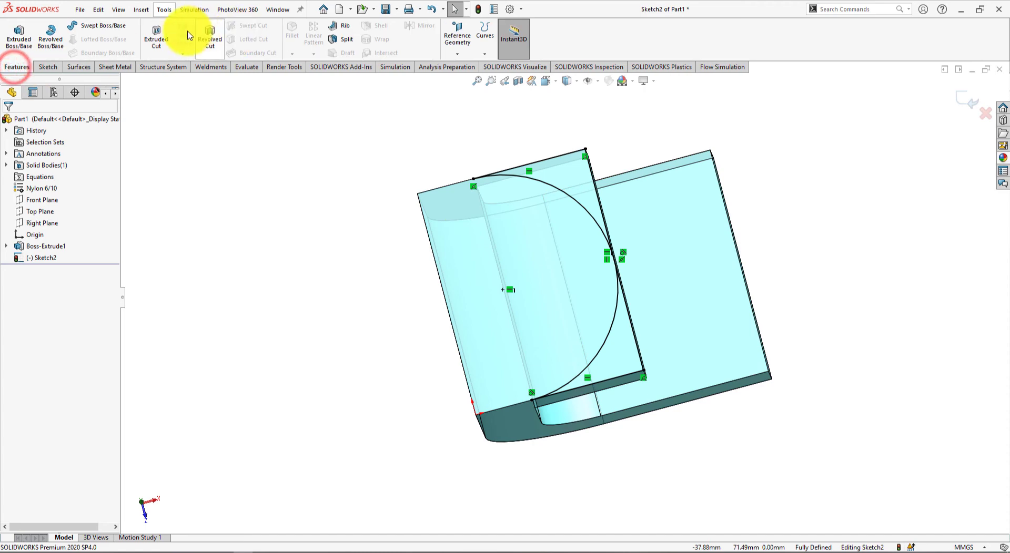
click(157, 34)
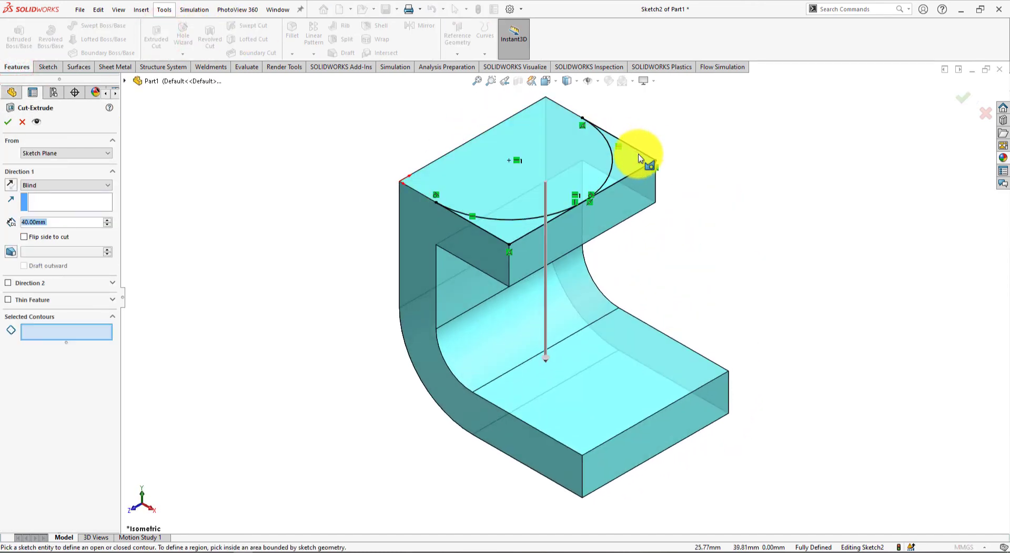
click(635, 162)
click(517, 230)
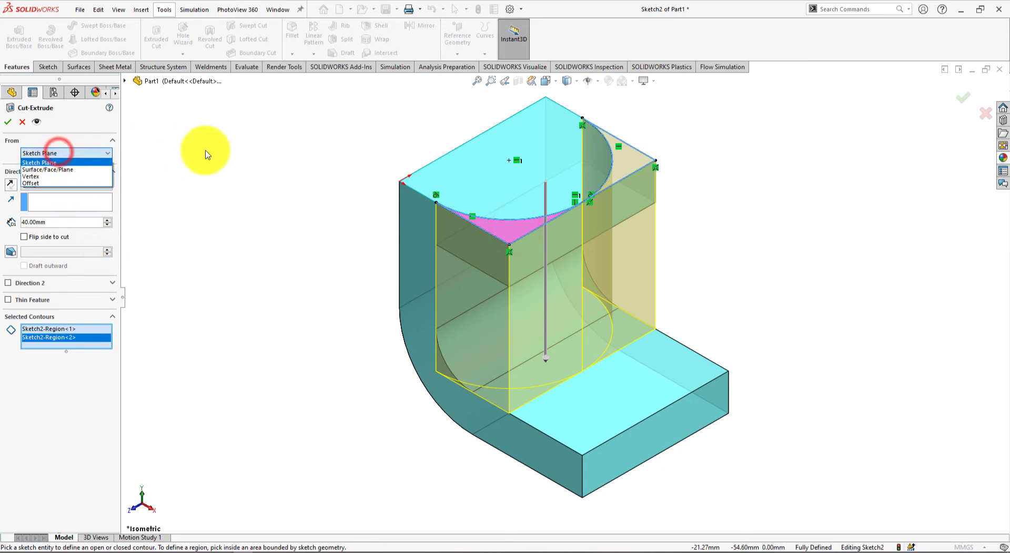
- Set the cut's end condition to Up To Next and create the cut through the upper flange
click(208, 151)
click(84, 185)
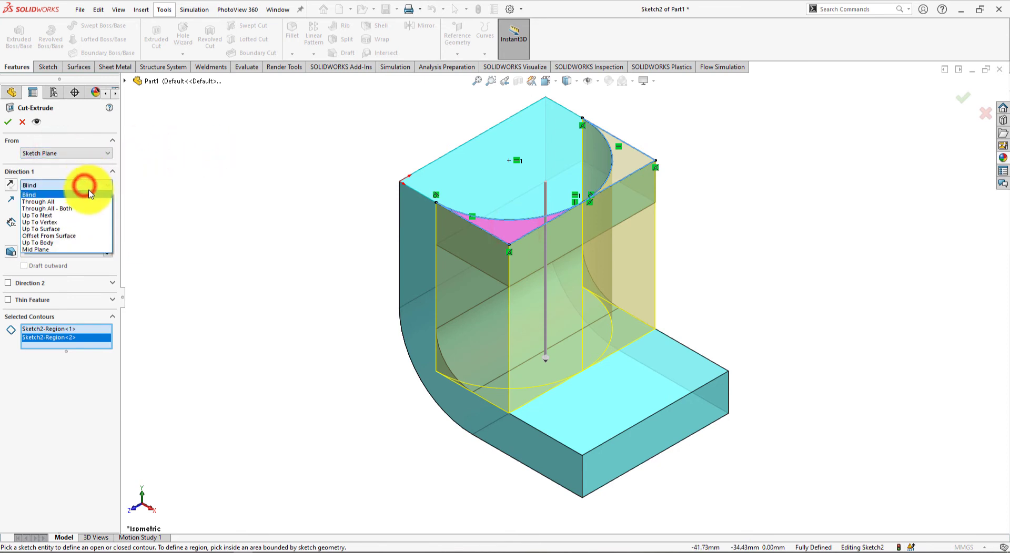
click(71, 215)
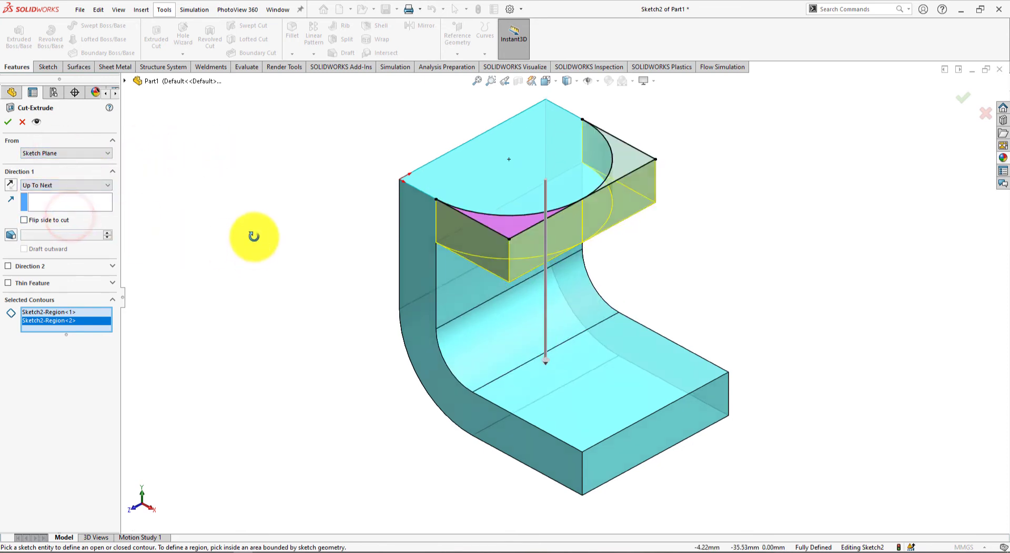
middle_drag(255, 232, 293, 253)
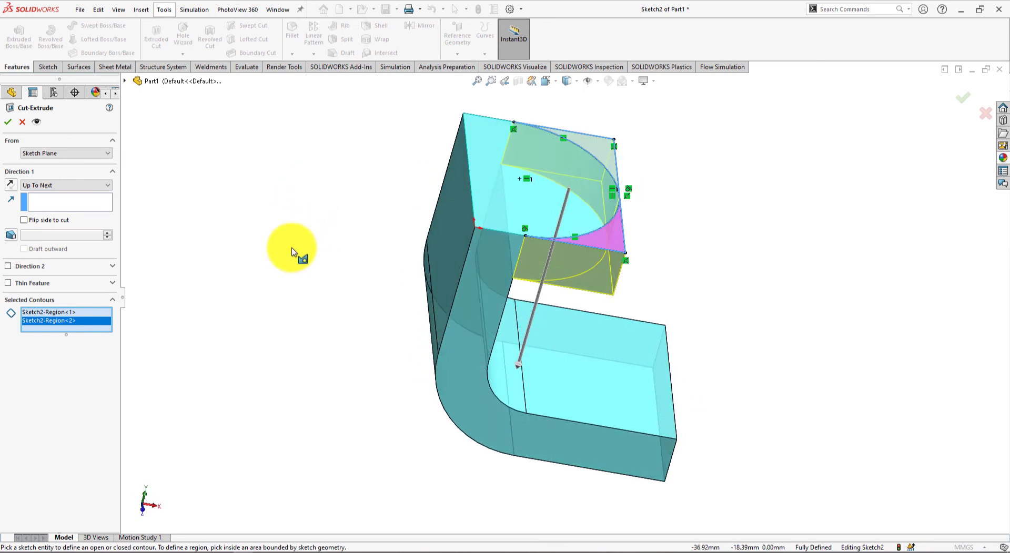
click(9, 122)
middle_drag(288, 214, 273, 243)
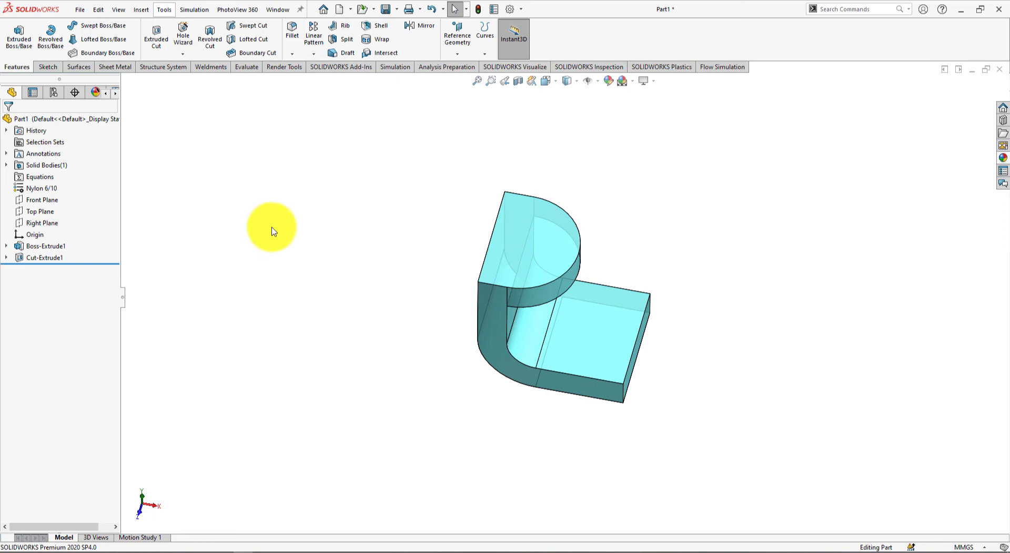
- Start a new sketch on the upper face of the bracket's lower flange
key(alt+Tab)
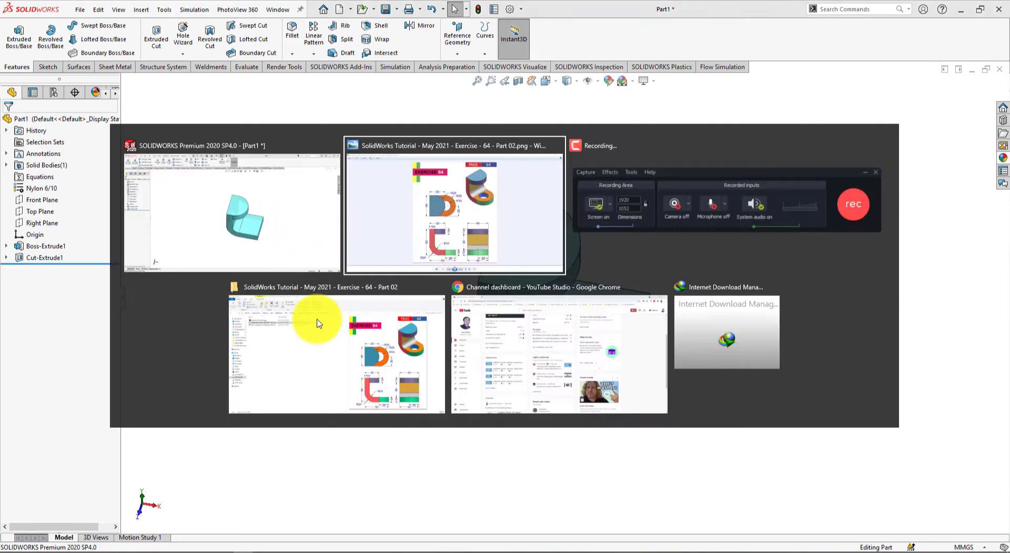
key(alt+Tab)
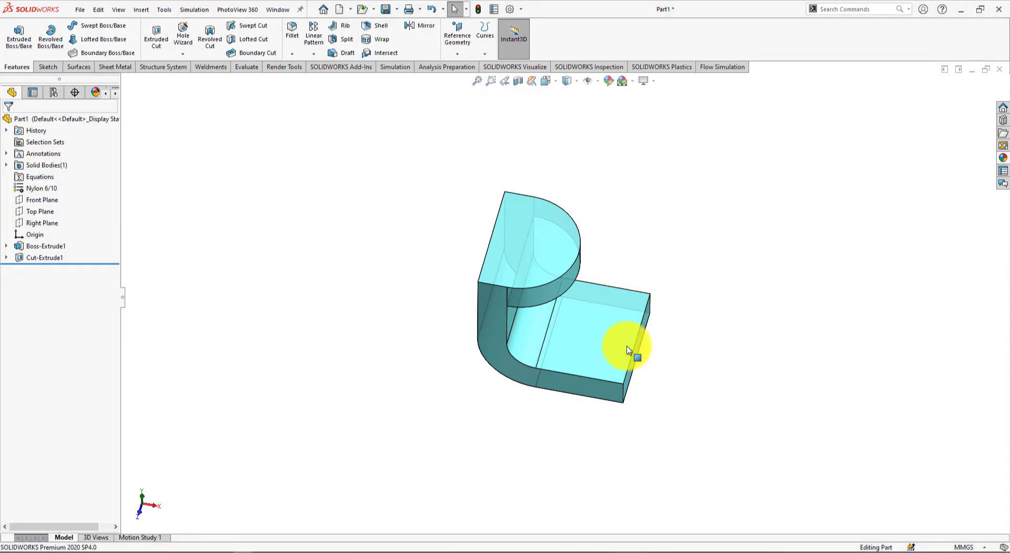
click(610, 355)
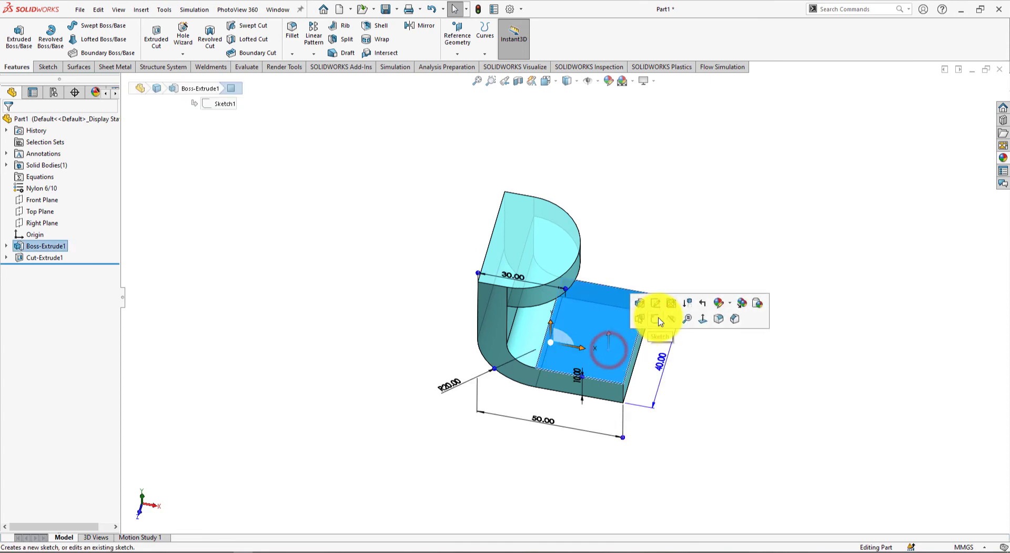
click(606, 322)
click(859, 335)
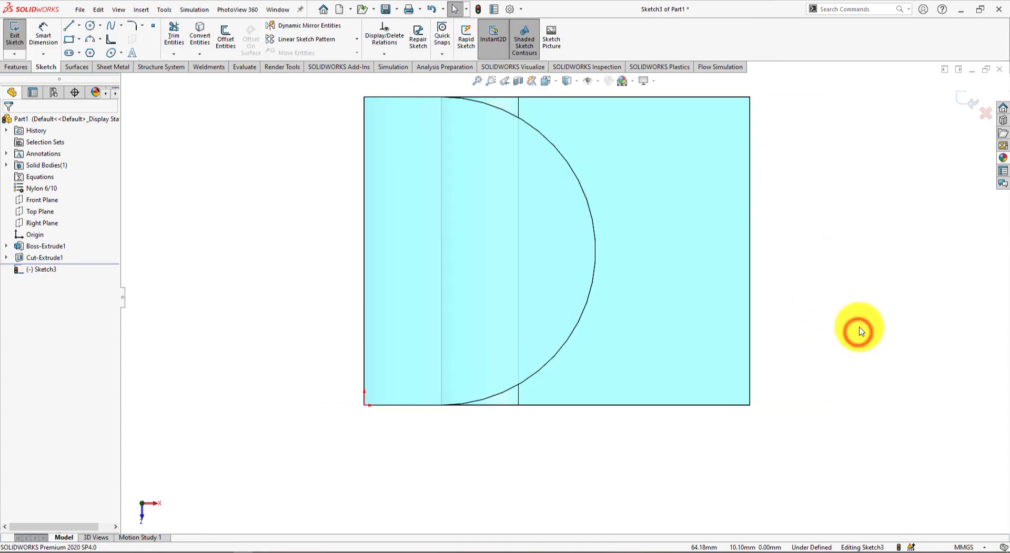
- Consult the Exercise-64 drawing and sketch a circle of about 11.7 mm radius outside the part, beside the upright wall
key(alt+Tab)
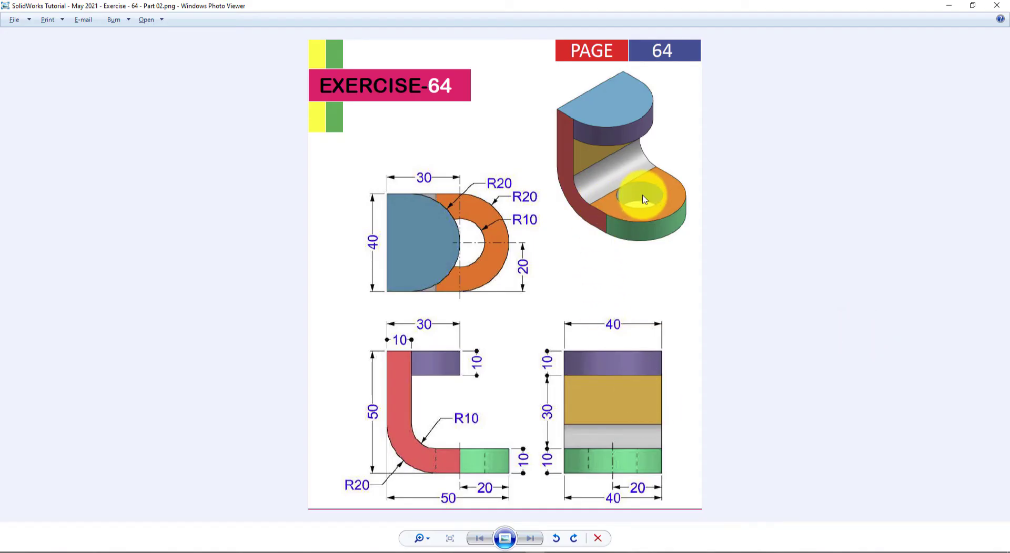
key(alt+Tab)
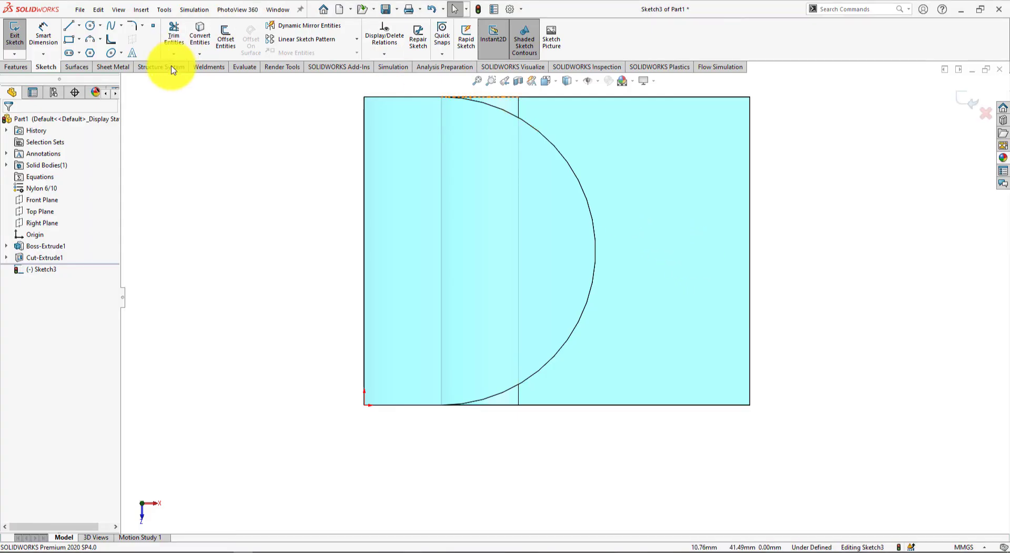
click(89, 28)
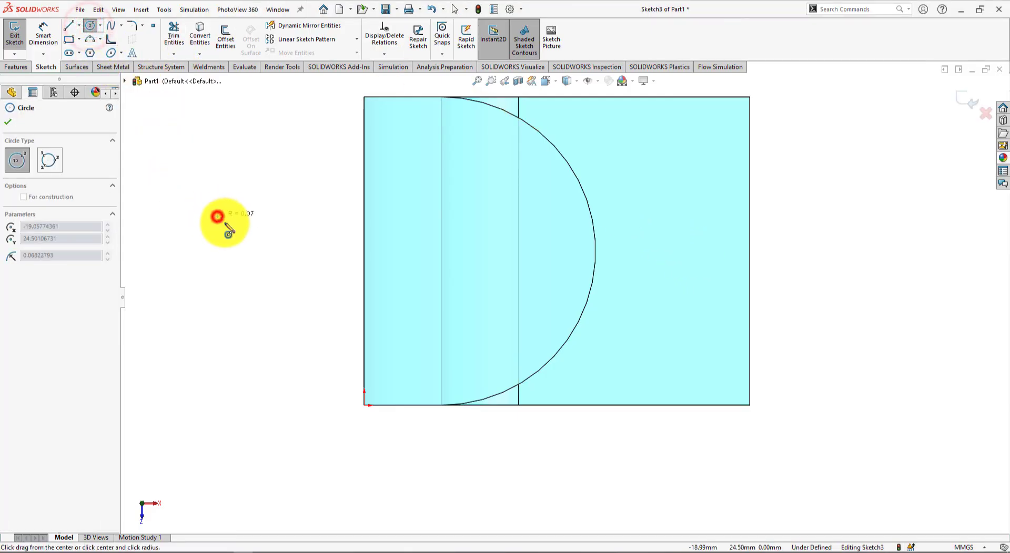
click(217, 217)
click(276, 283)
- Consult the Exercise-64 drawing and dimension the sketched circle's diameter as 2*20, giving 40 mm
key(alt+Tab)
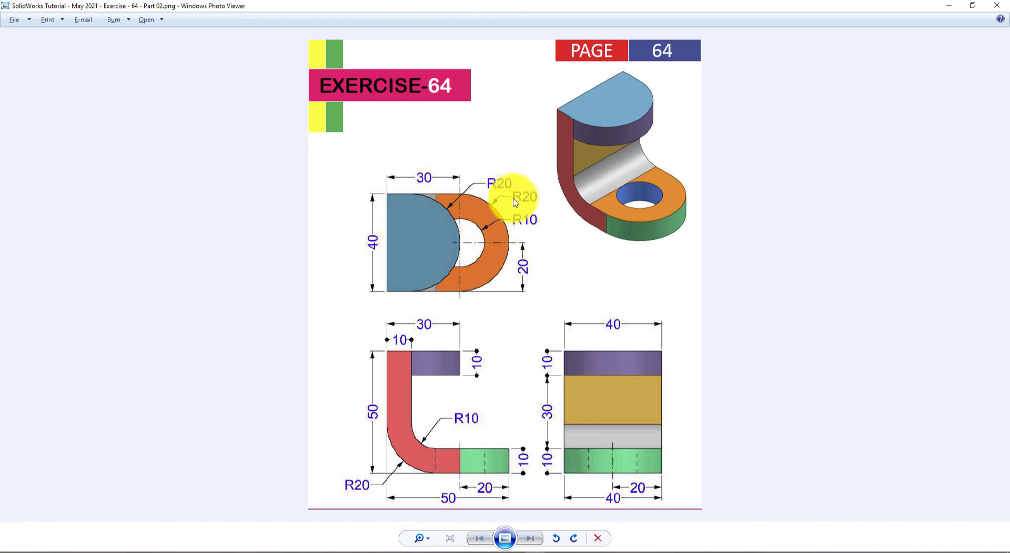
key(alt+Tab)
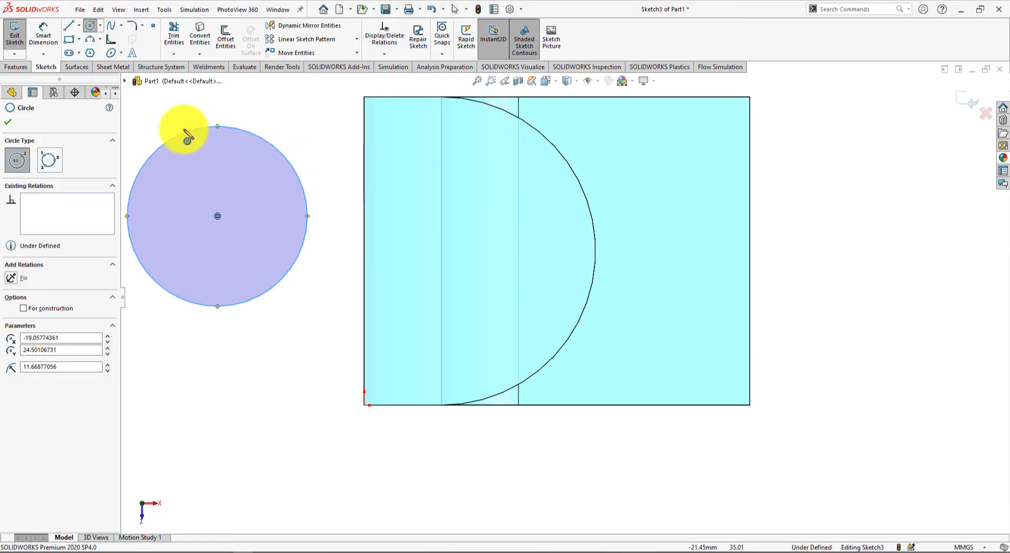
click(46, 36)
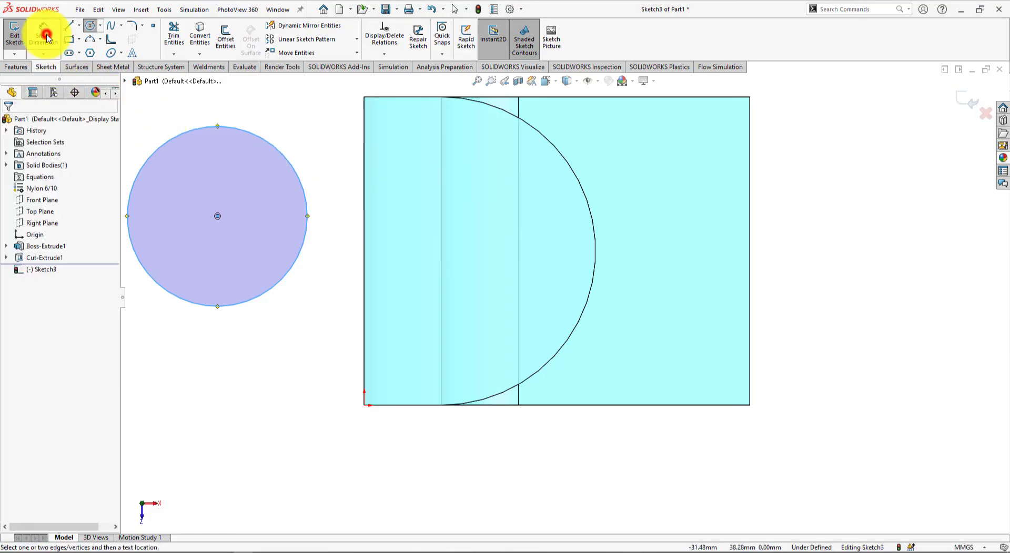
click(275, 147)
click(335, 113)
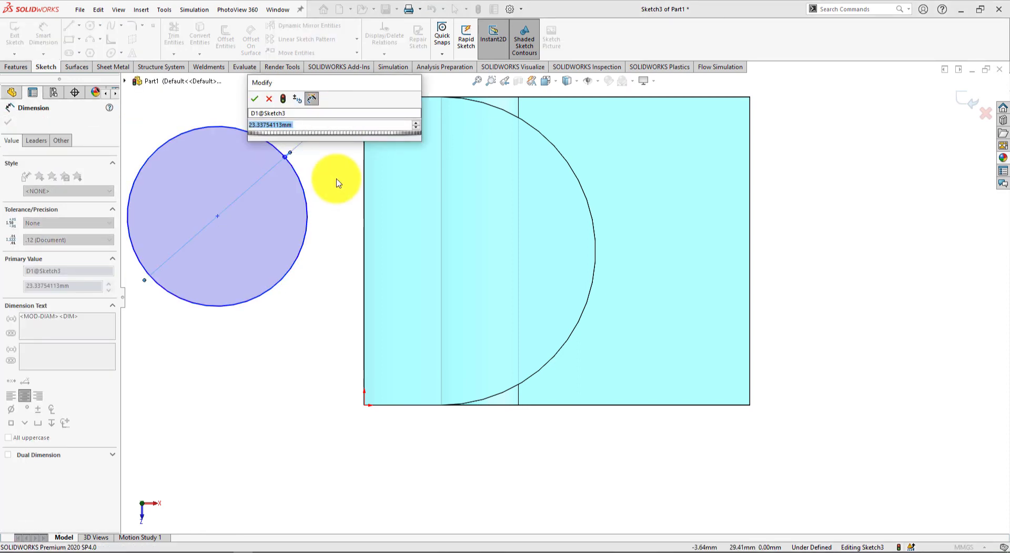
text(2)
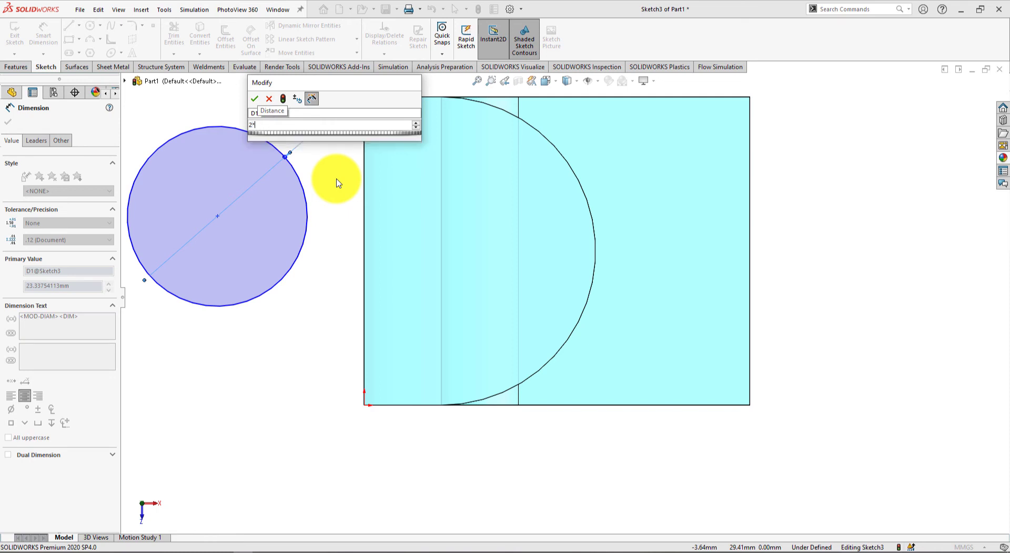
text(*52)
key(BackSpace)
key(BackSpace)
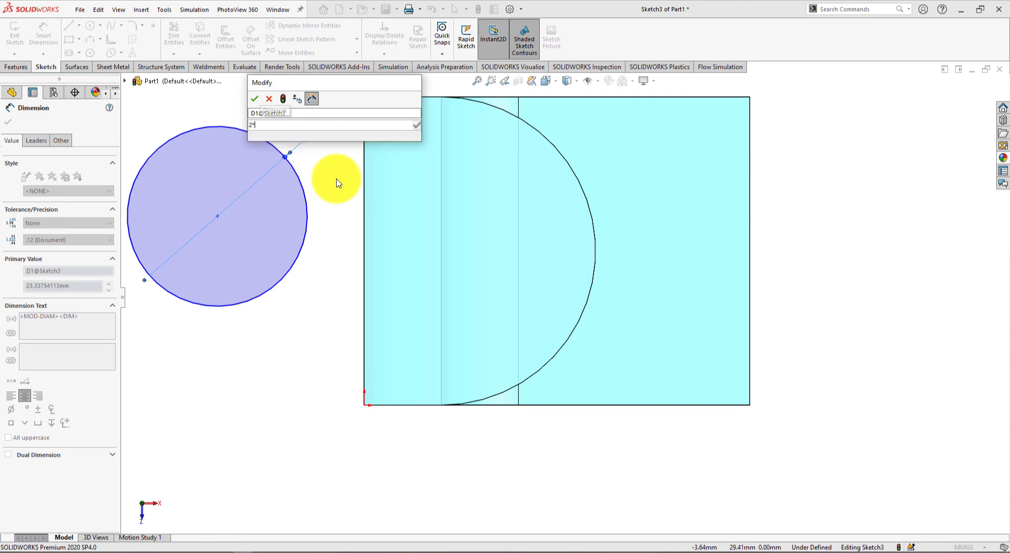
text(20)
key(Return)
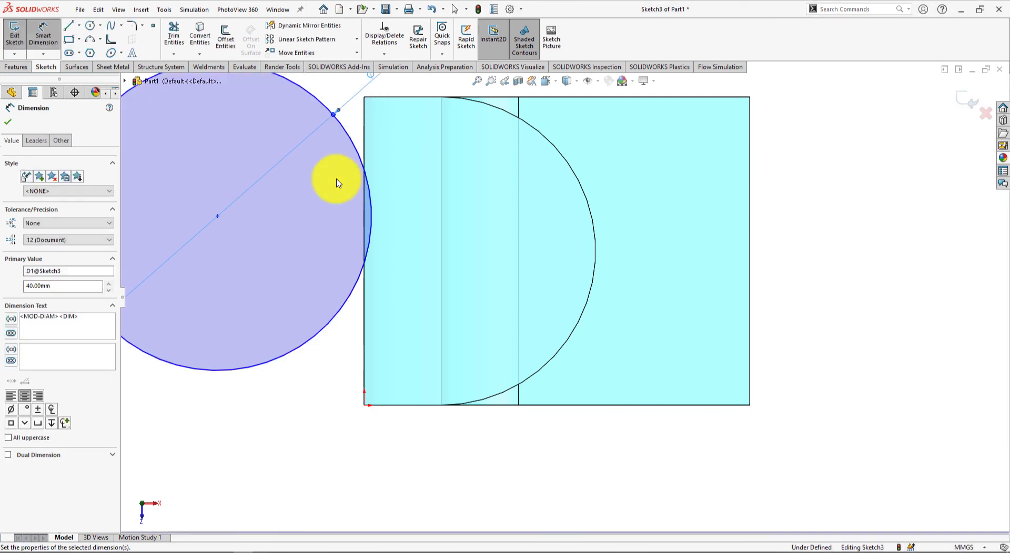
click(7, 121)
- Sketch a smaller circle of about 19.6 mm diameter concentric with the 40 mm circle
click(91, 27)
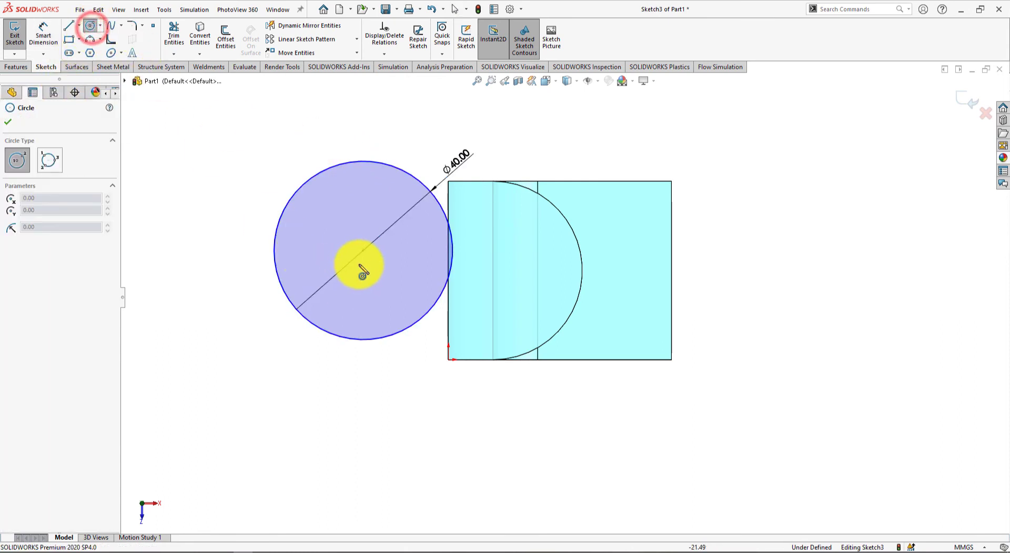
click(363, 250)
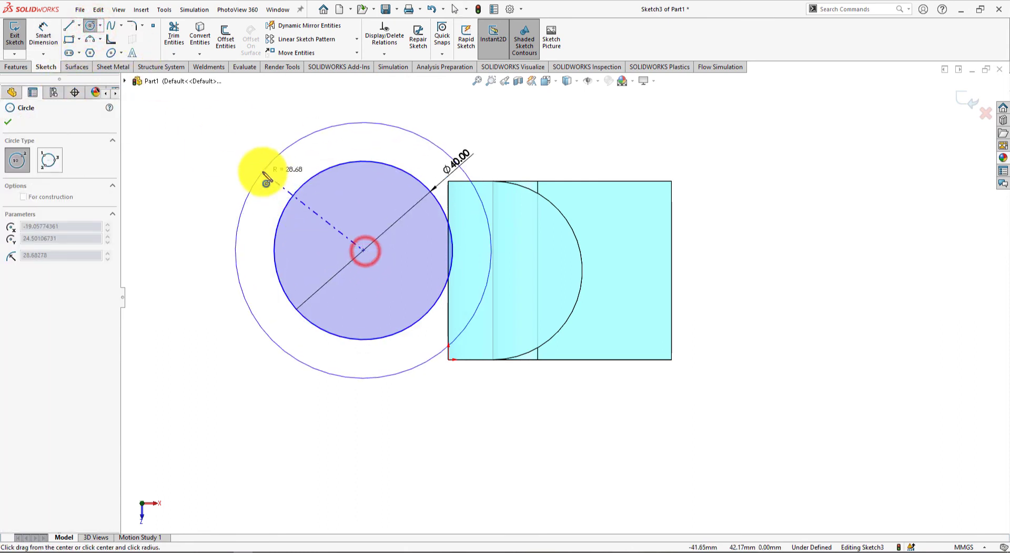
click(340, 213)
- Check the hole's radius in the Exercise-64 drawing and dimension the inner circle to a 20 mm diameter
click(39, 33)
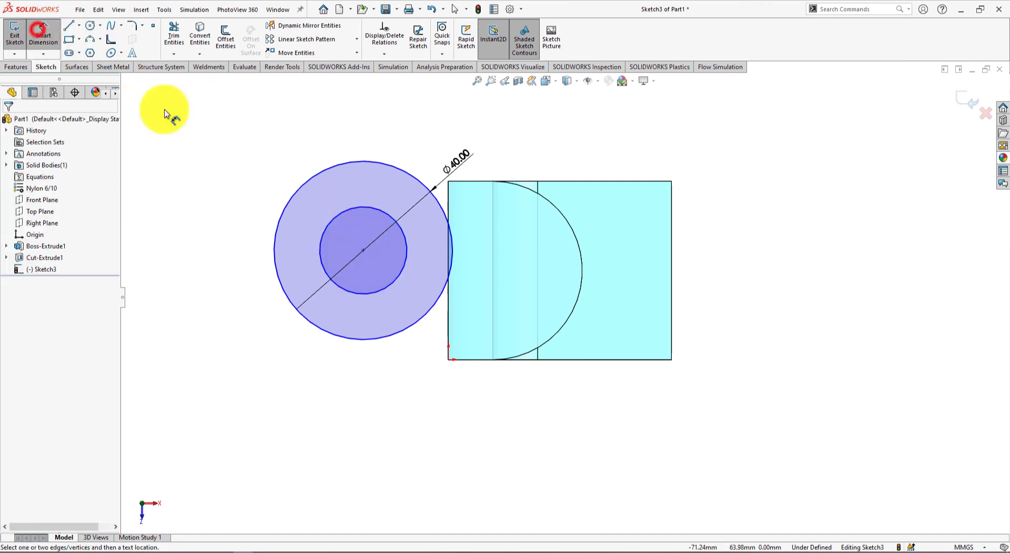
click(385, 212)
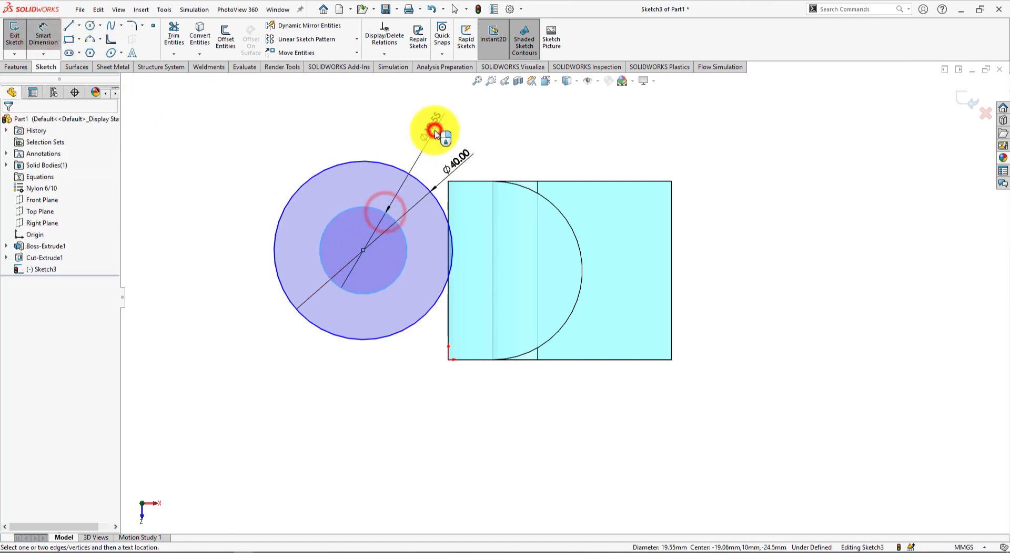
click(437, 130)
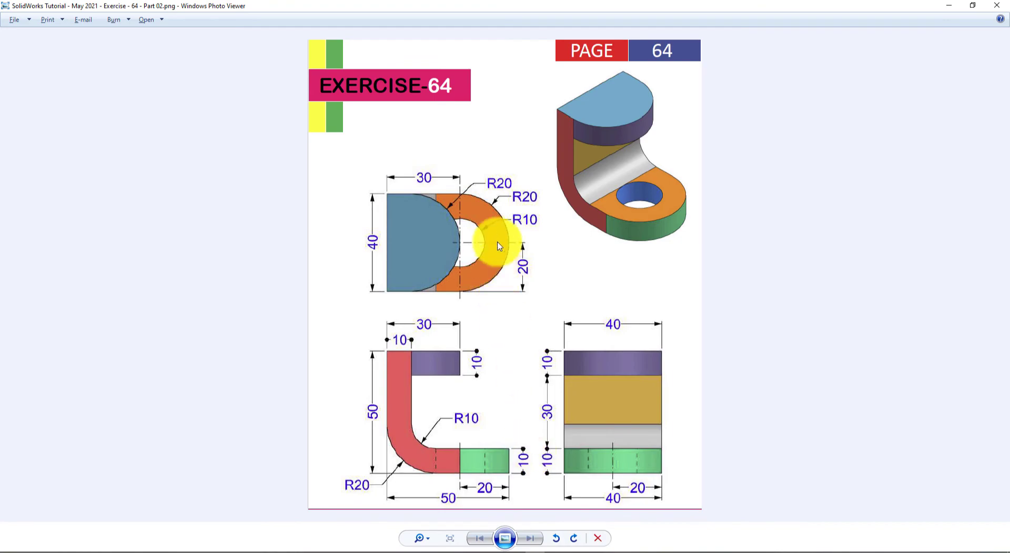
key(alt+Tab)
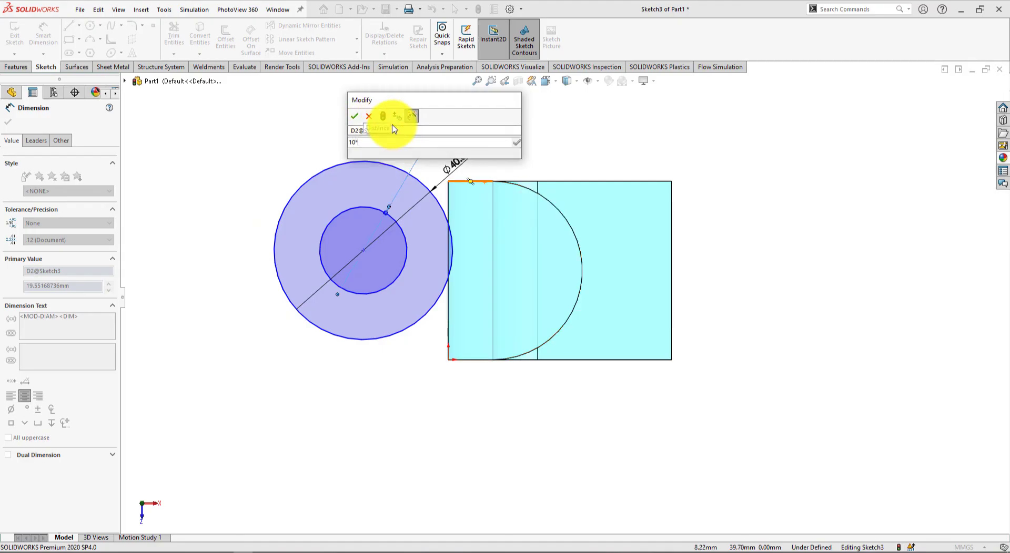
key(Return)
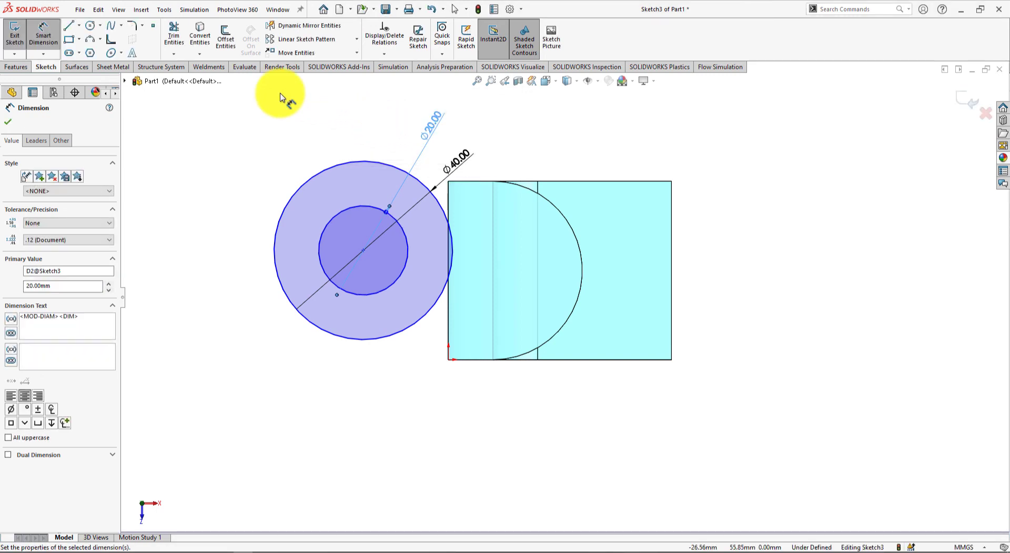
click(11, 124)
- Make the 40 mm circle tangent to the lower flange's free end edge and to its side edge nearest the origin
click(311, 407)
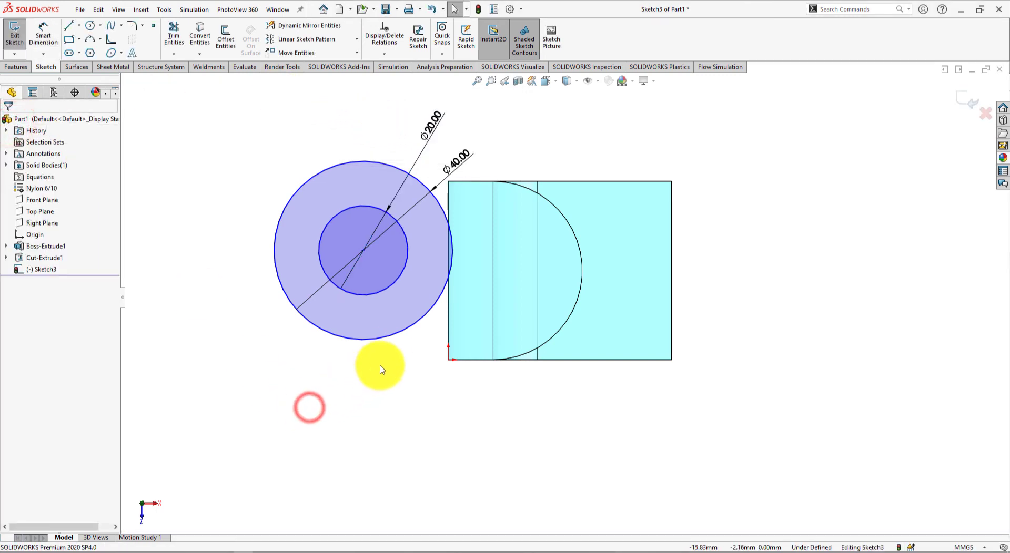
click(431, 313)
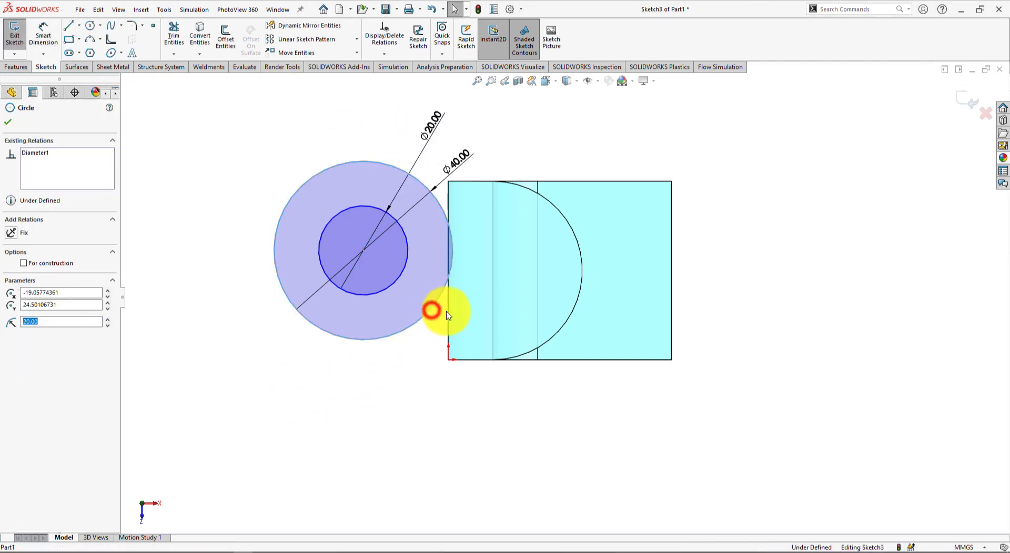
ctrl+click(672, 321)
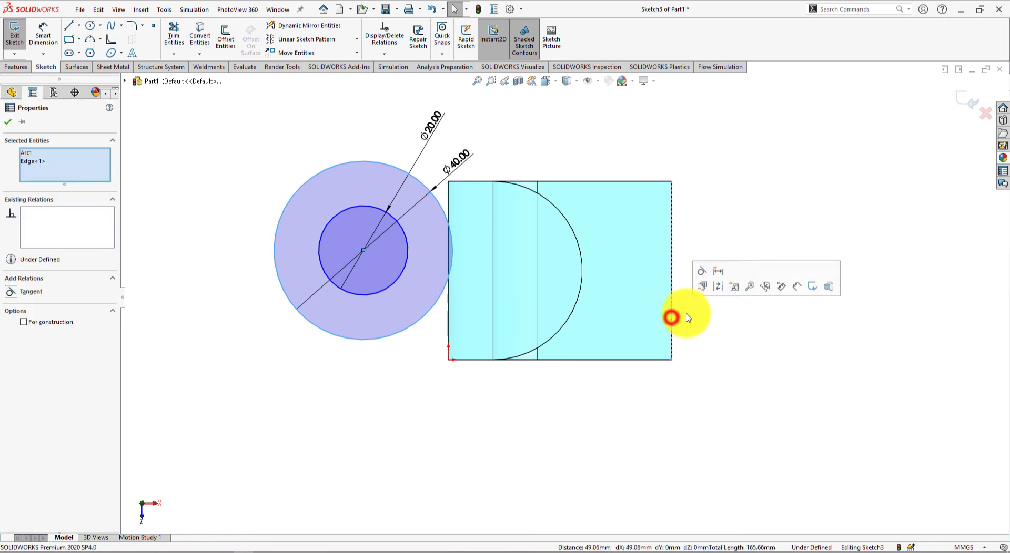
click(703, 273)
click(758, 395)
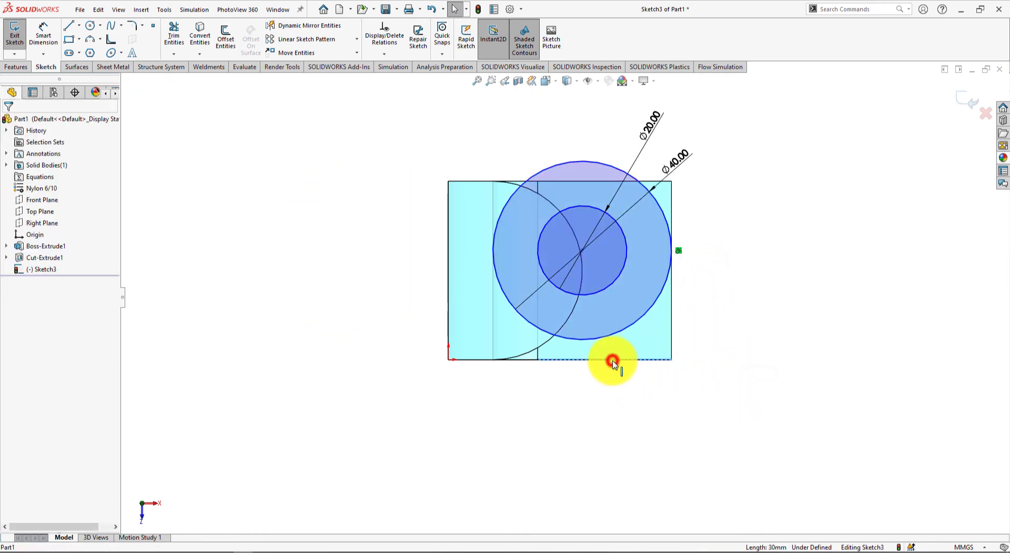
ctrl+click(614, 336)
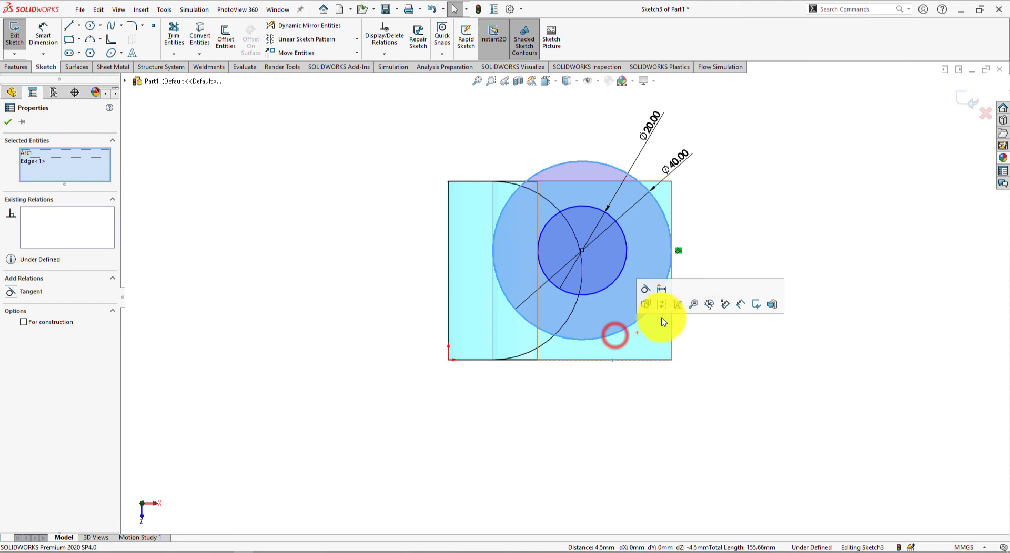
click(645, 287)
click(735, 400)
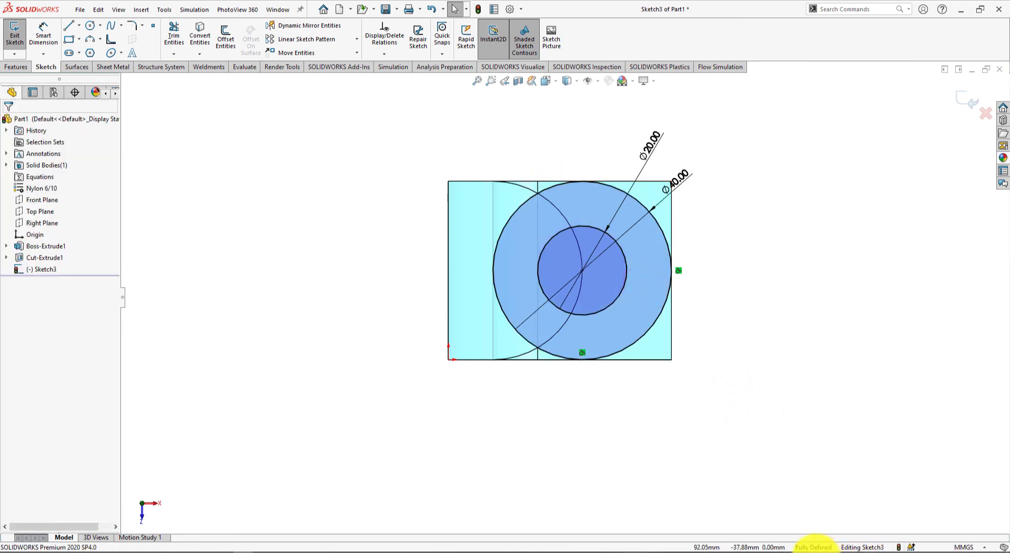
- Sketch three connected lines along the flange edges, from the 40 mm circle's upper quadrant around both outer corners to its lower quadrant
scroll(745, 356, down, 1)
scroll(705, 311, up, 2)
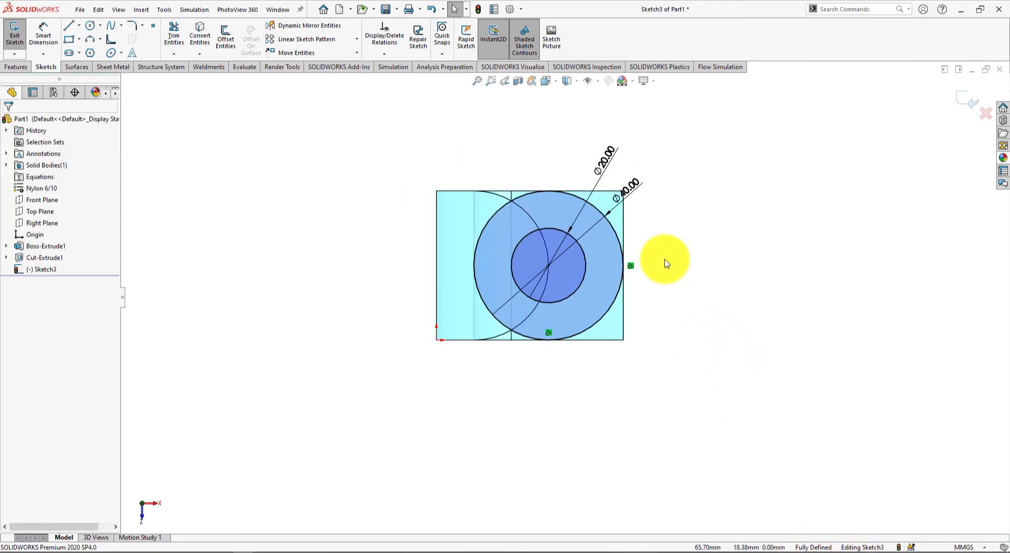
scroll(612, 184, down, 1)
scroll(570, 188, down, 1)
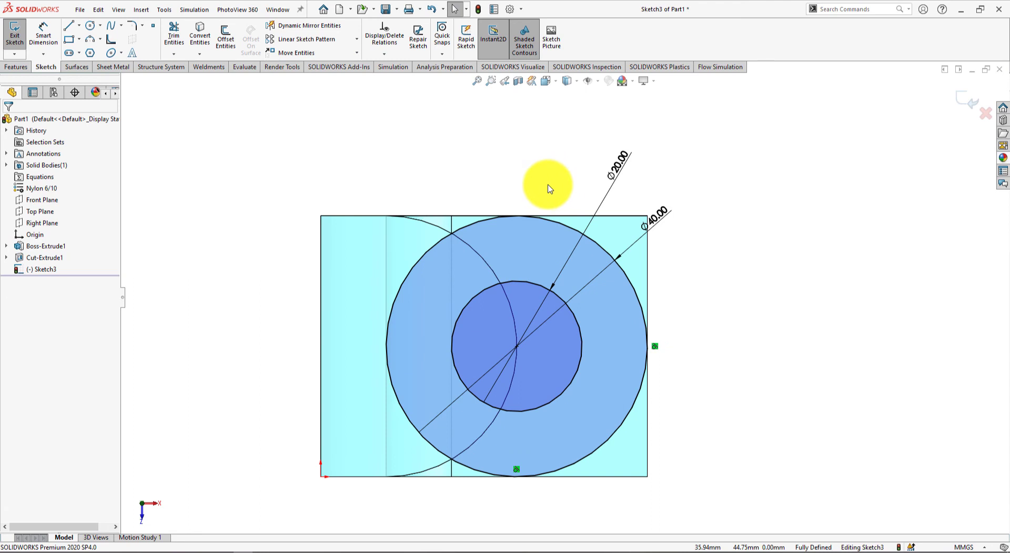
click(67, 24)
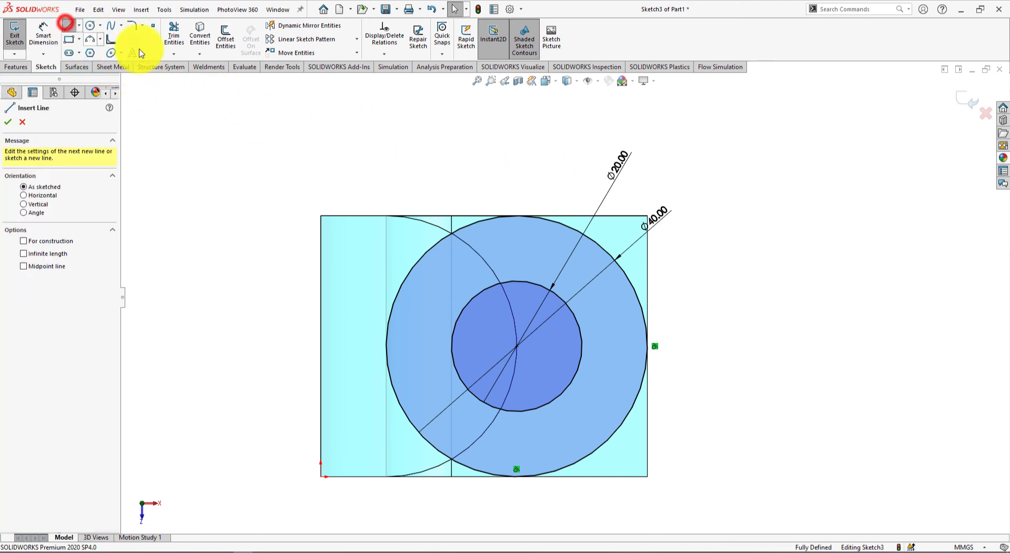
click(517, 216)
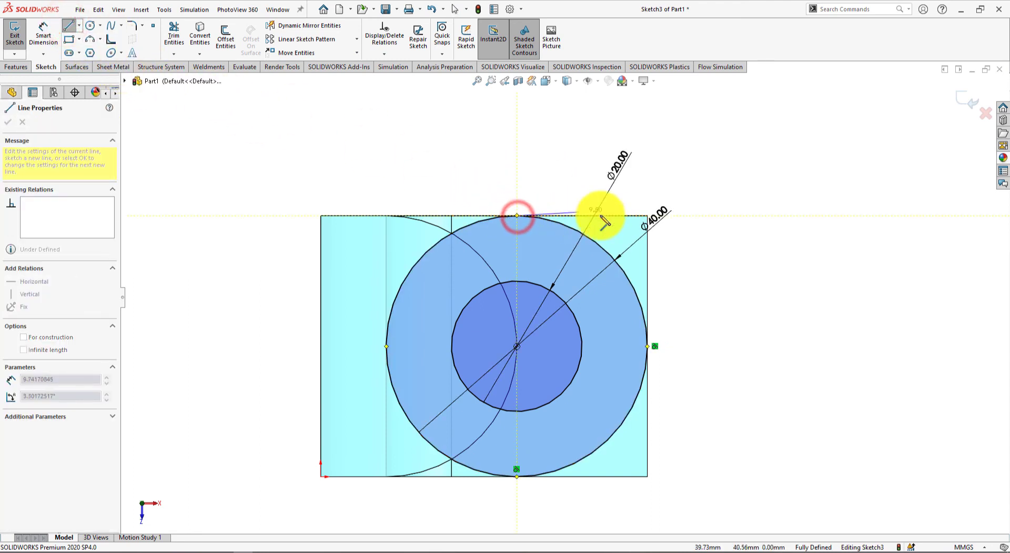
click(648, 215)
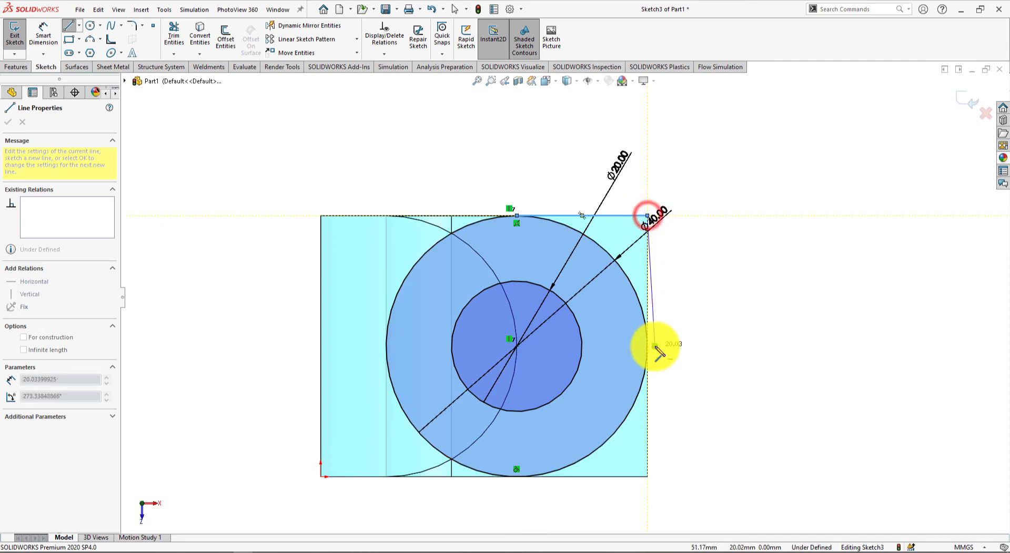
click(647, 476)
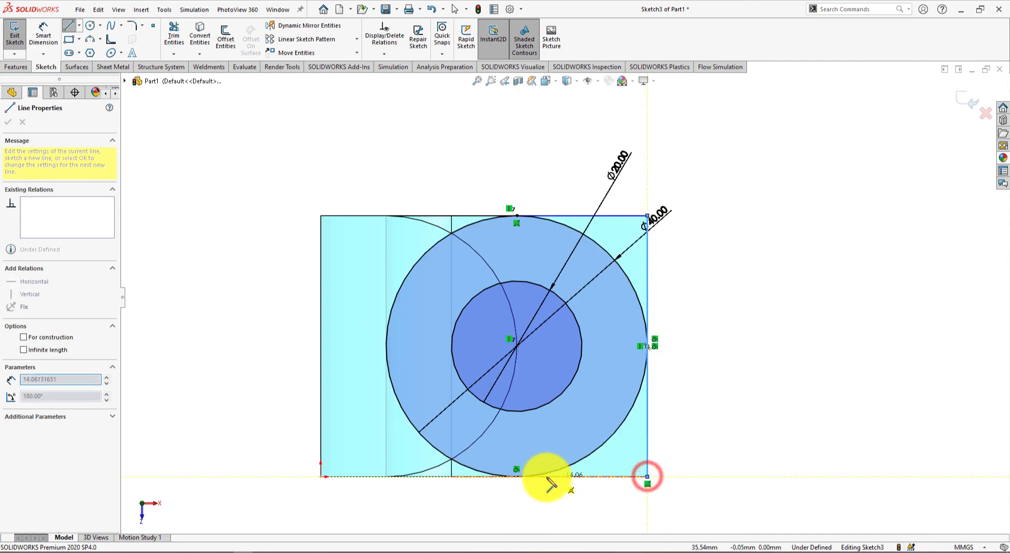
click(517, 476)
right_click(735, 402)
click(768, 413)
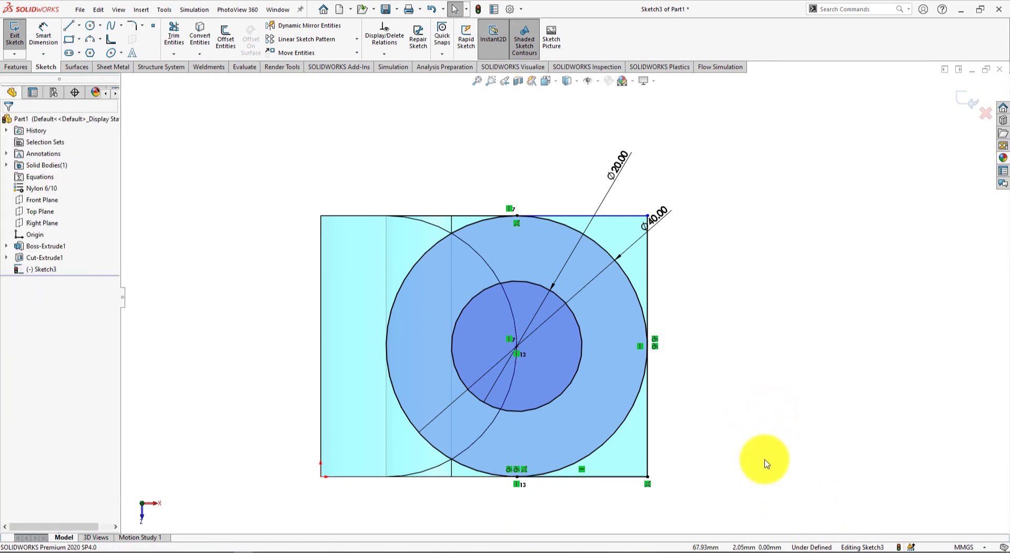
- Make the 40 mm circle tangent to the sketched line on the flange's side edge farthest from the origin
scroll(582, 199, down, 3)
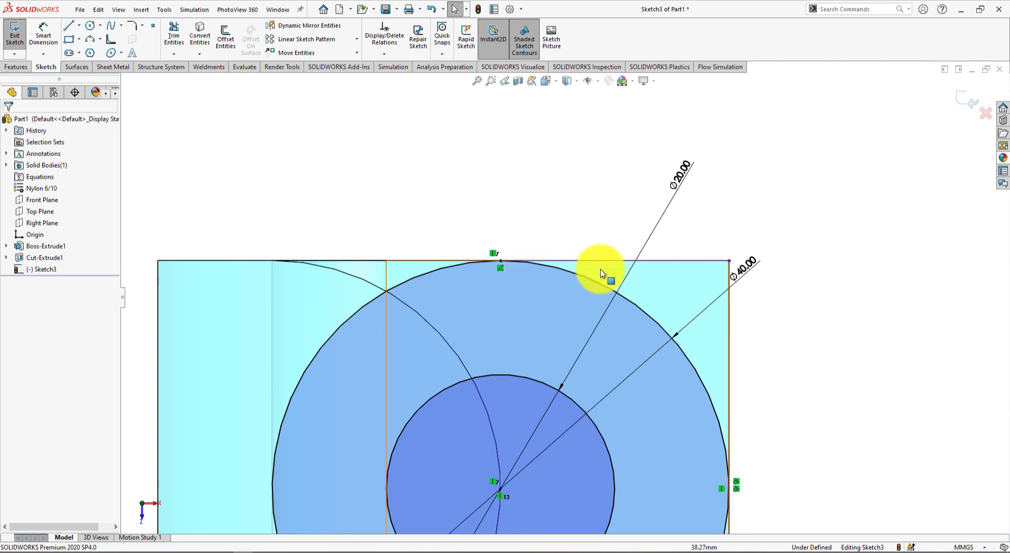
click(573, 274)
ctrl+click(582, 261)
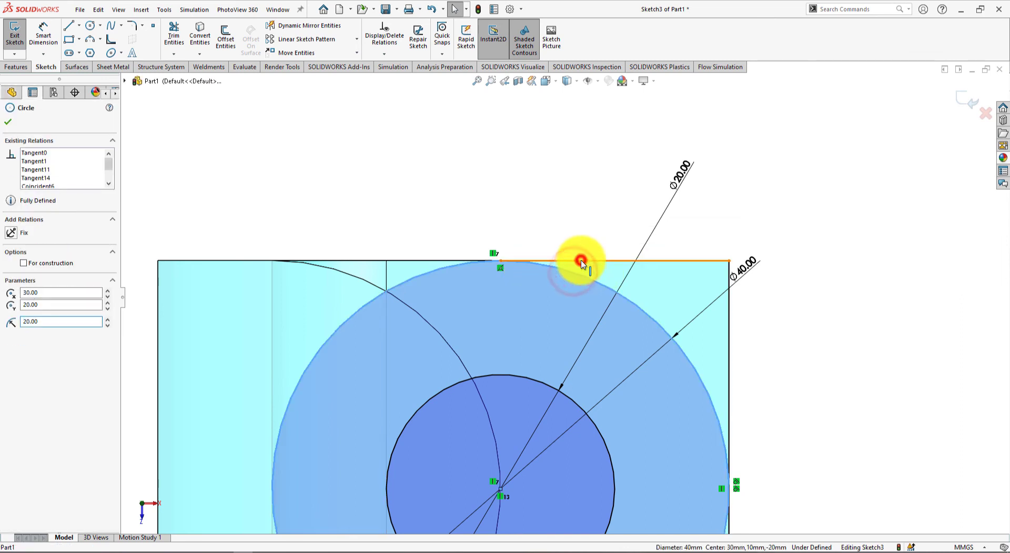
click(611, 214)
click(534, 202)
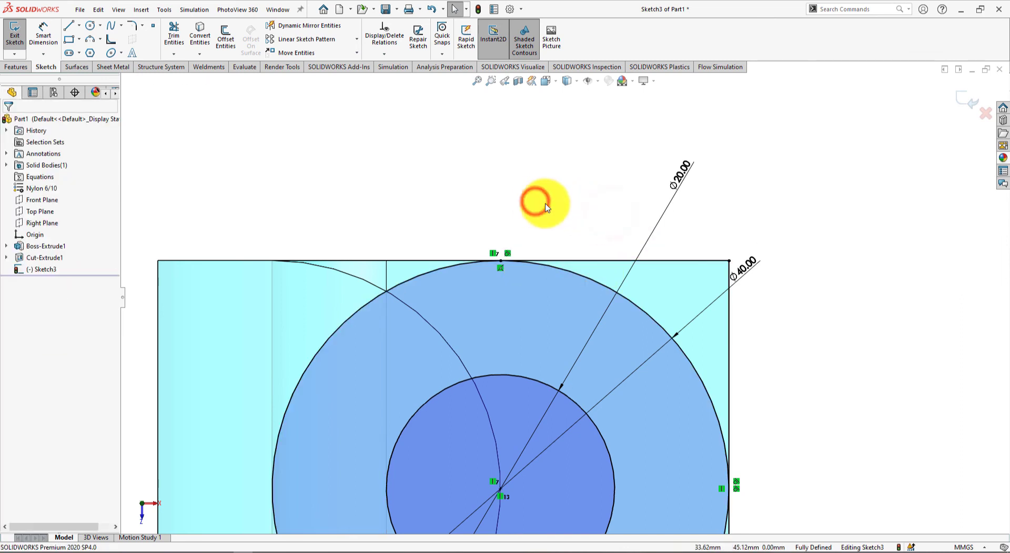
- Trim away the half of the 40 mm circle facing the upright wall with Power trim
scroll(649, 225, up, 5)
scroll(672, 510, down, 1)
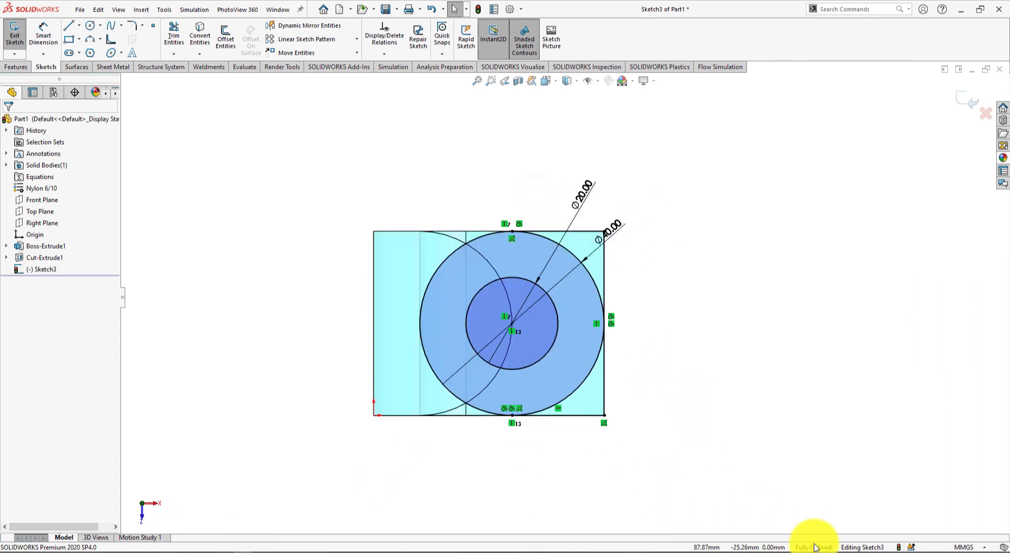
scroll(458, 158, down, 1)
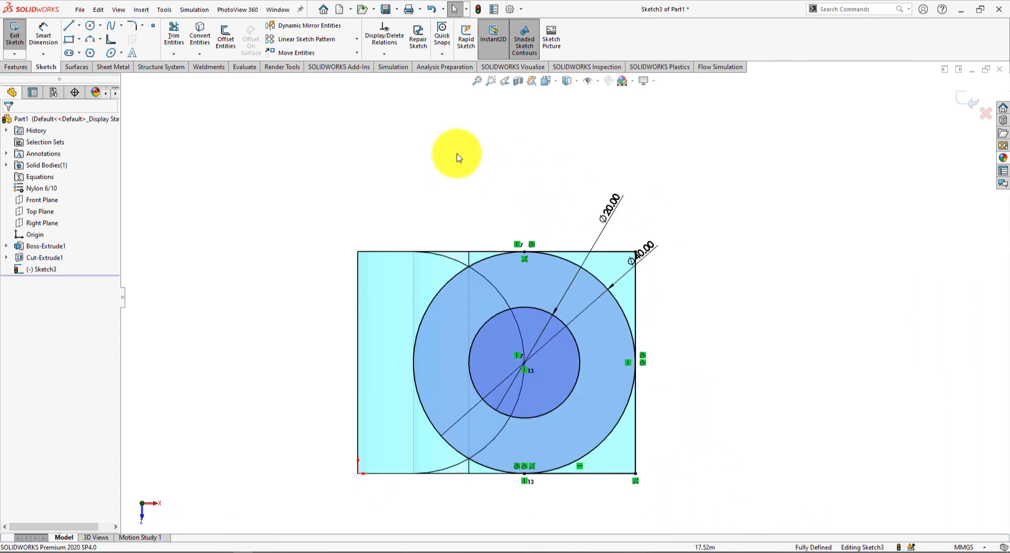
click(175, 30)
drag(411, 198, 459, 288)
- Cut the 20 mm circle and the two outer corner regions through the lower flange with an Up To Next extruded cut
scroll(427, 239, up, 1)
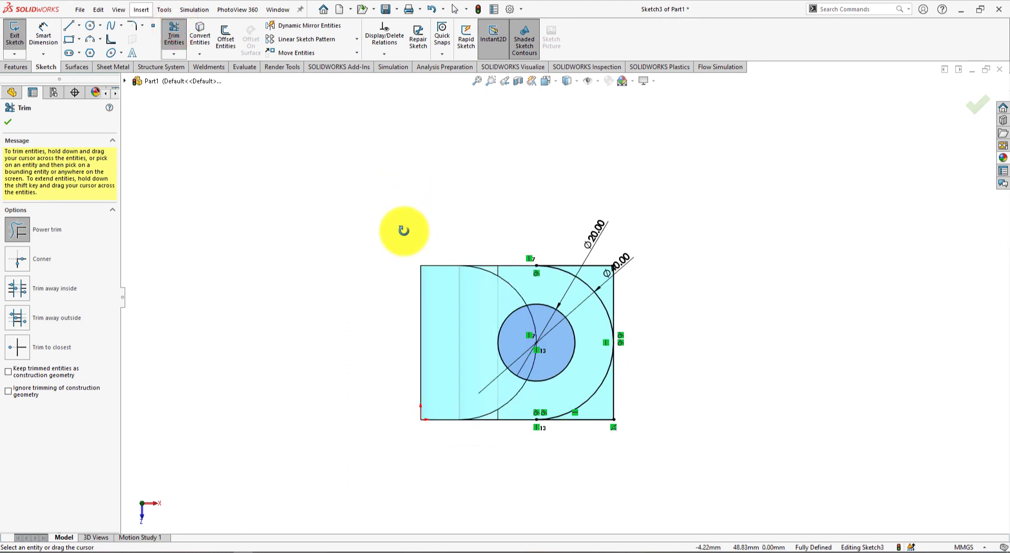
mouse_move(403, 230)
middle_down()
mouse_move(395, 102)
mouse_move(368, 322)
mouse_move(374, 282)
mouse_move(625, 447)
mouse_move(589, 416)
middle_up()
click(23, 68)
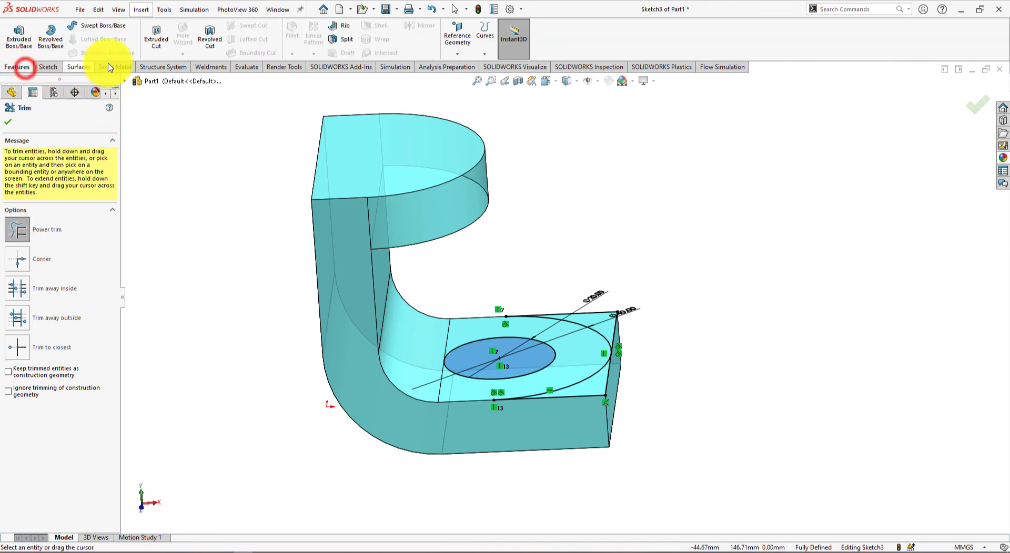
click(158, 34)
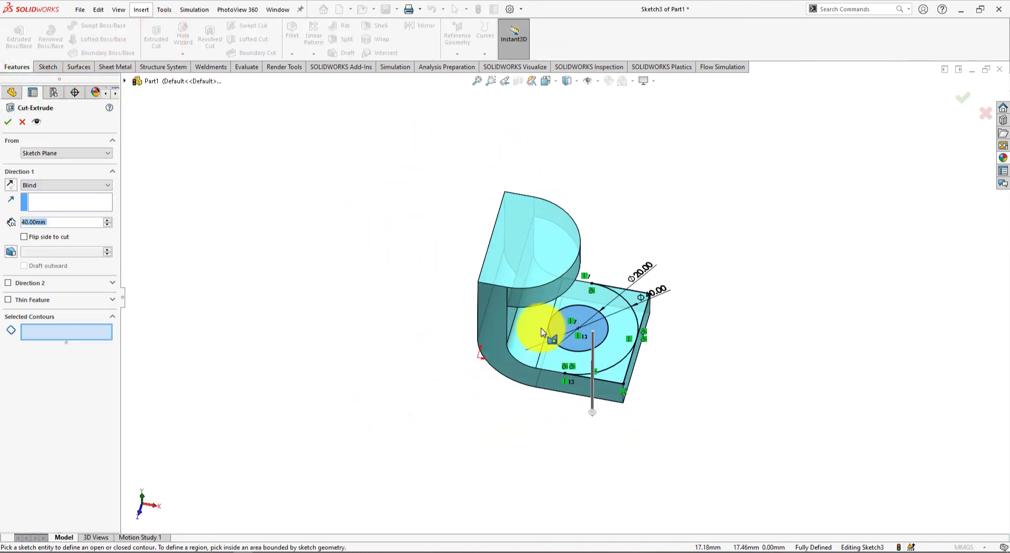
click(573, 345)
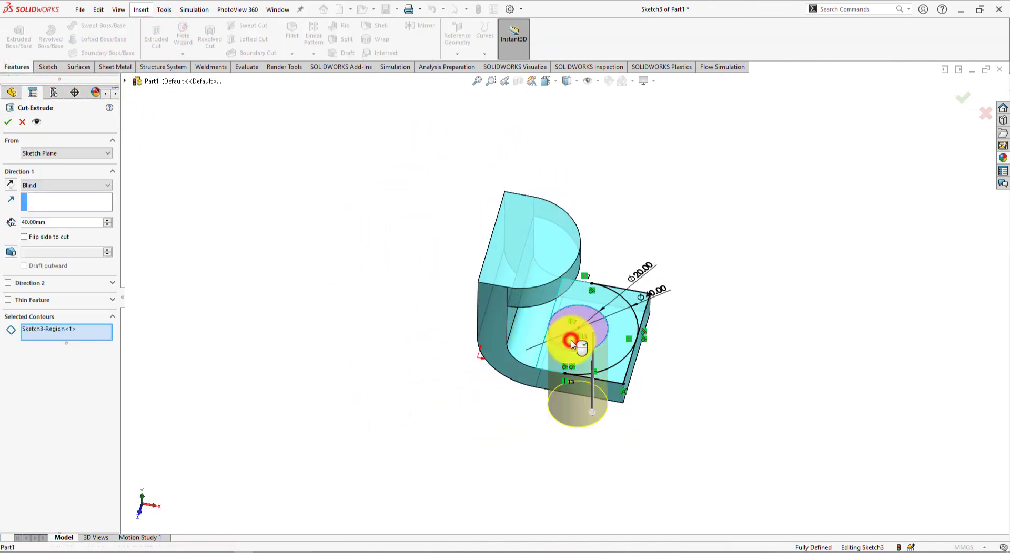
click(640, 305)
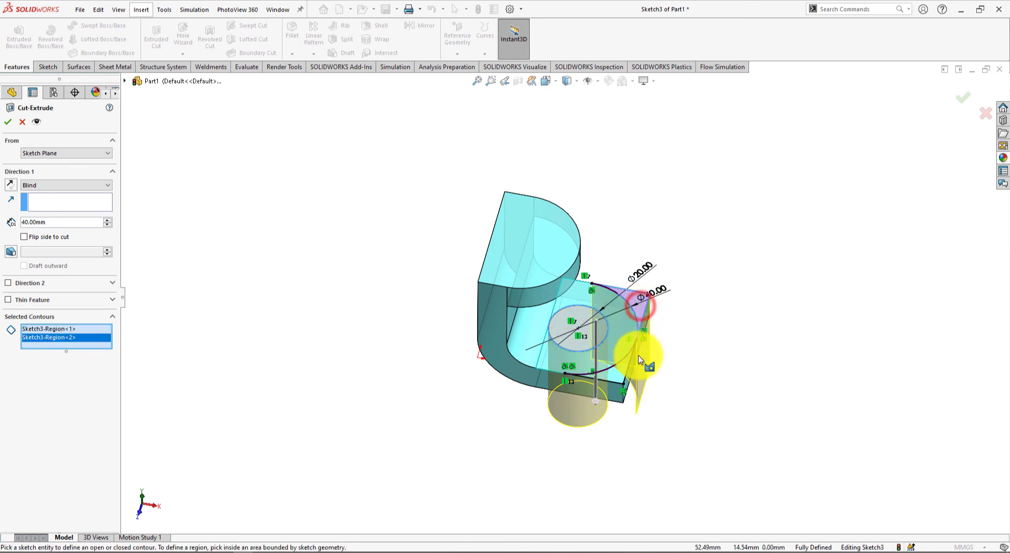
click(616, 370)
mouse_move(713, 410)
middle_down()
mouse_move(701, 406)
mouse_move(681, 347)
mouse_move(742, 238)
mouse_move(707, 241)
mouse_move(687, 176)
mouse_move(717, 287)
mouse_move(773, 337)
mouse_move(699, 360)
middle_up()
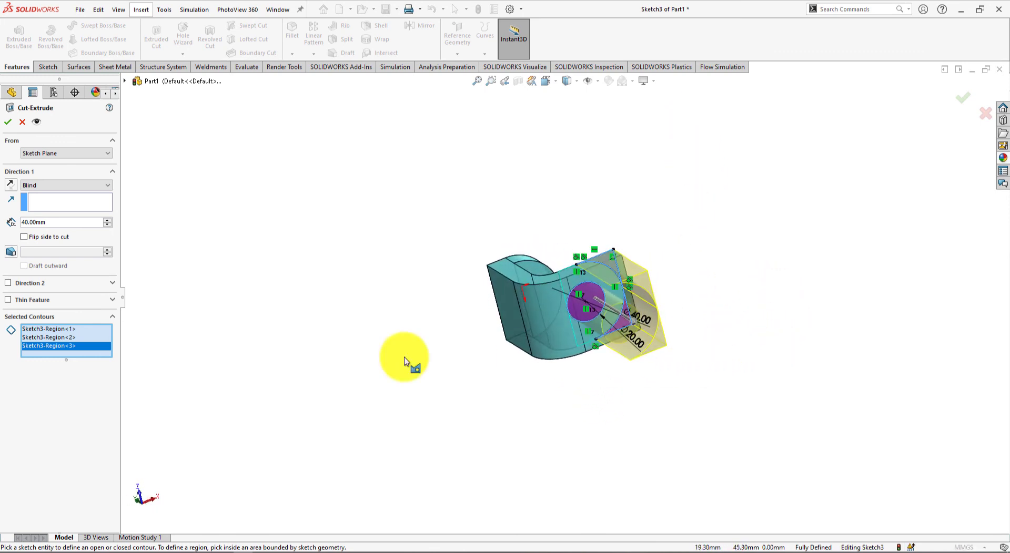
click(72, 191)
click(61, 213)
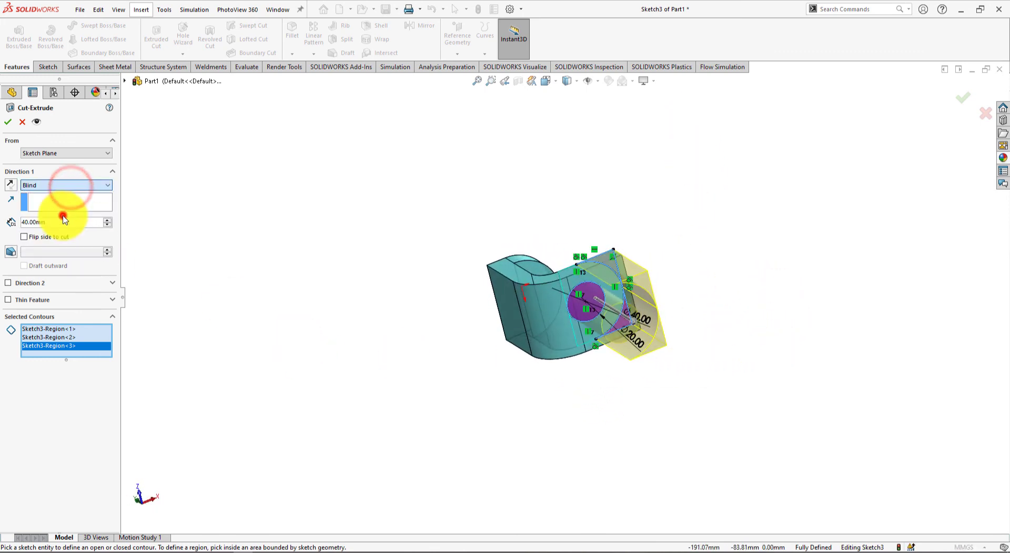
middle_drag(332, 225, 342, 433)
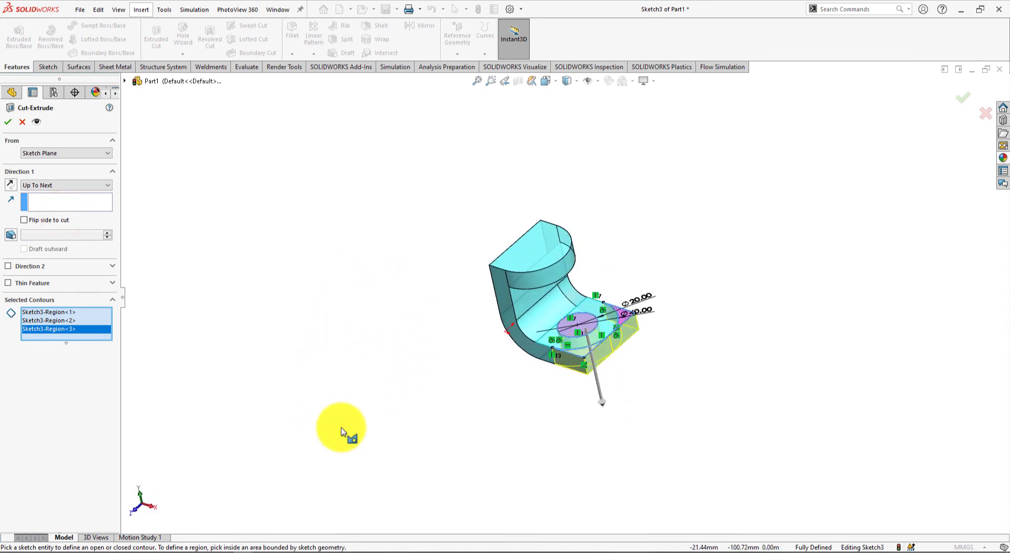
click(8, 123)
click(340, 283)
- Show the bracket in isometric view and compare it with the Exercise-64 drawing
key(space)
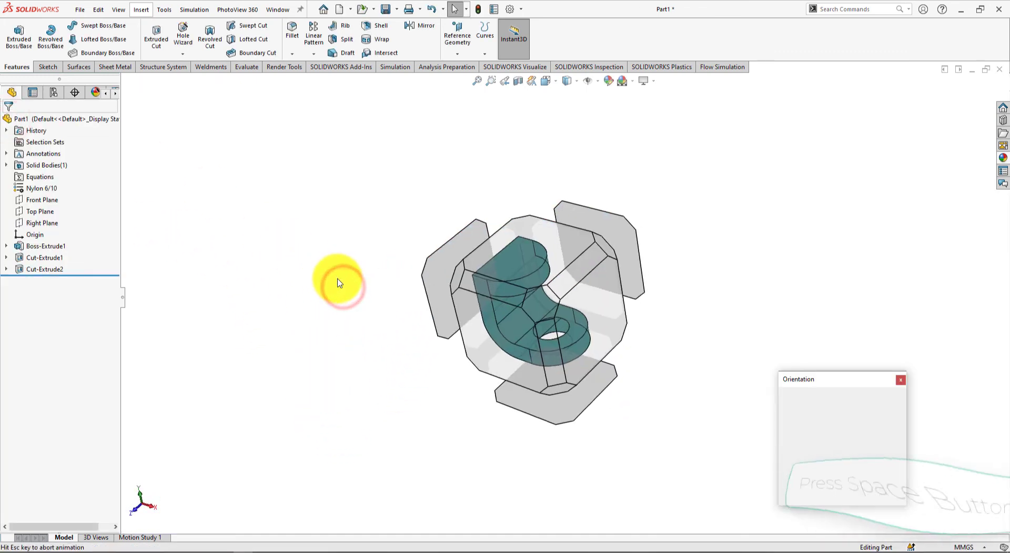
click(889, 413)
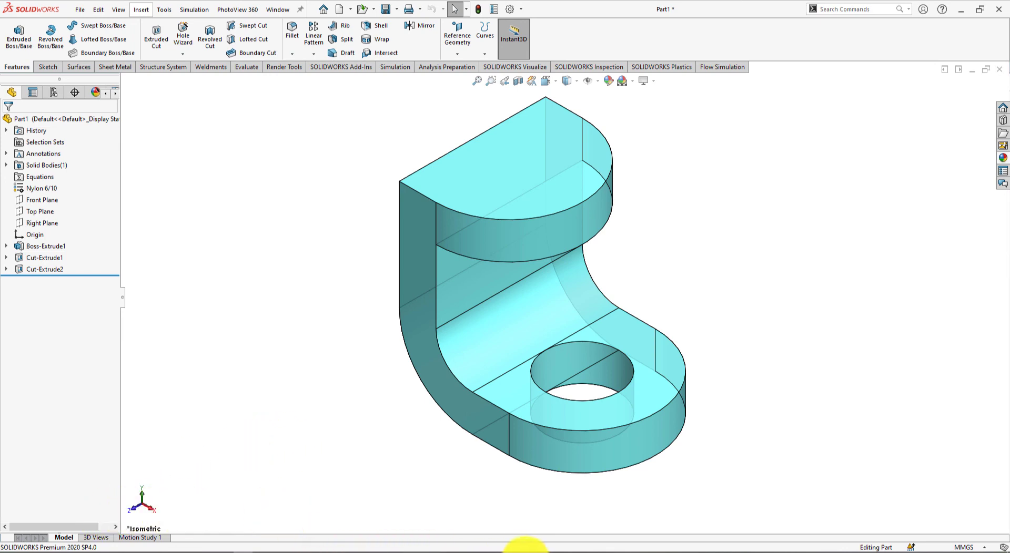
click(525, 550)
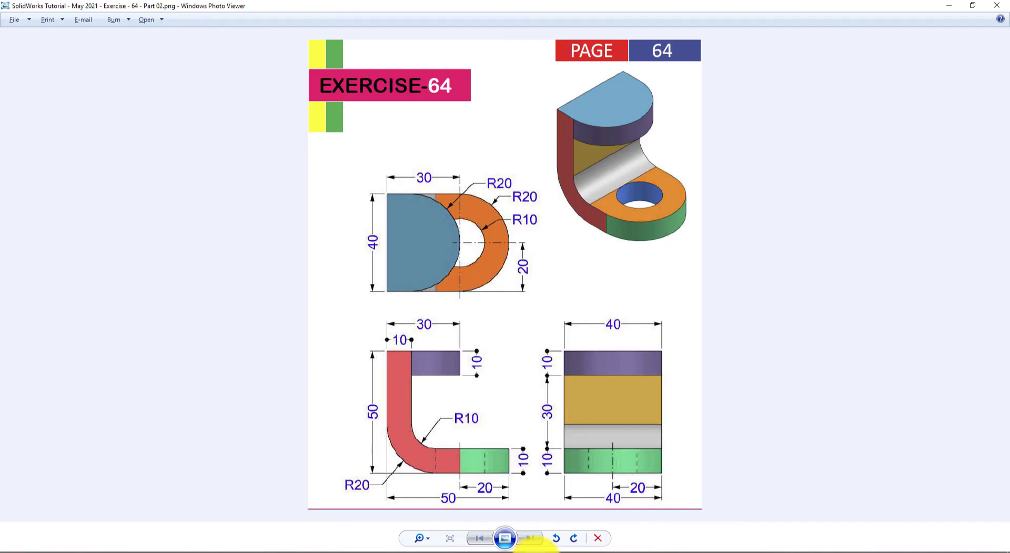
click(536, 551)
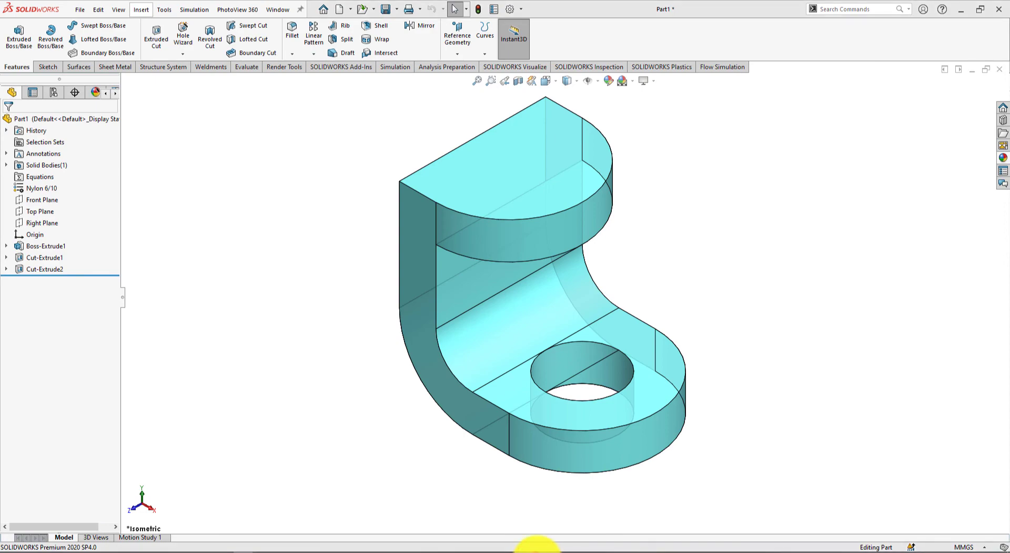
click(536, 550)
click(536, 550)
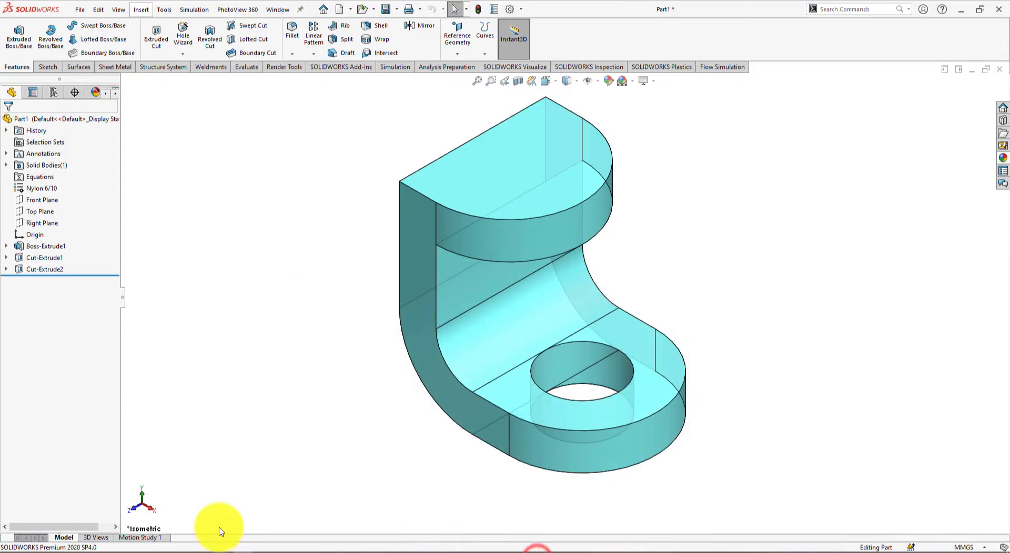
- Create a rotate-model animation in Motion Study 1 with one clockwise turn about the Y-axis and start time 0, and play it from the start
click(142, 538)
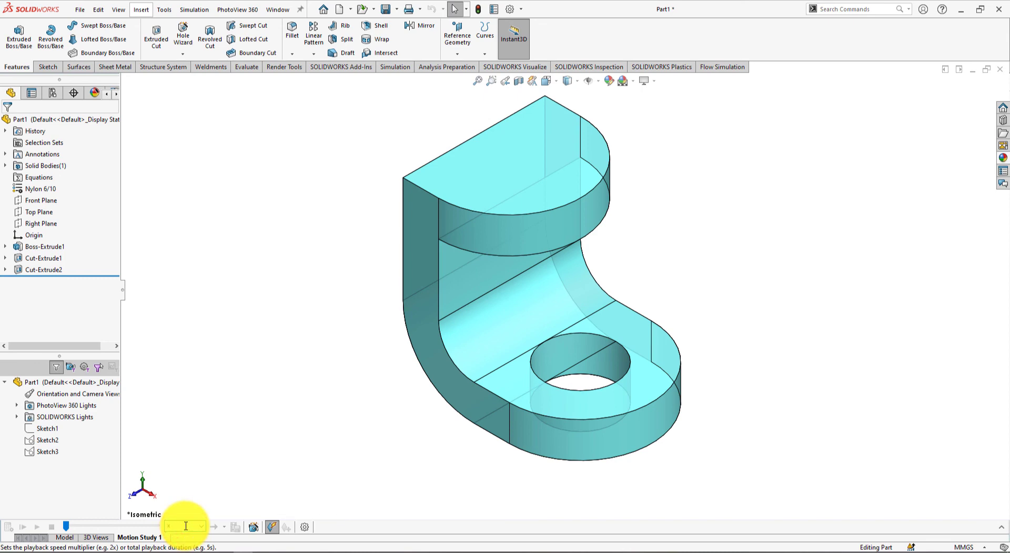
click(254, 528)
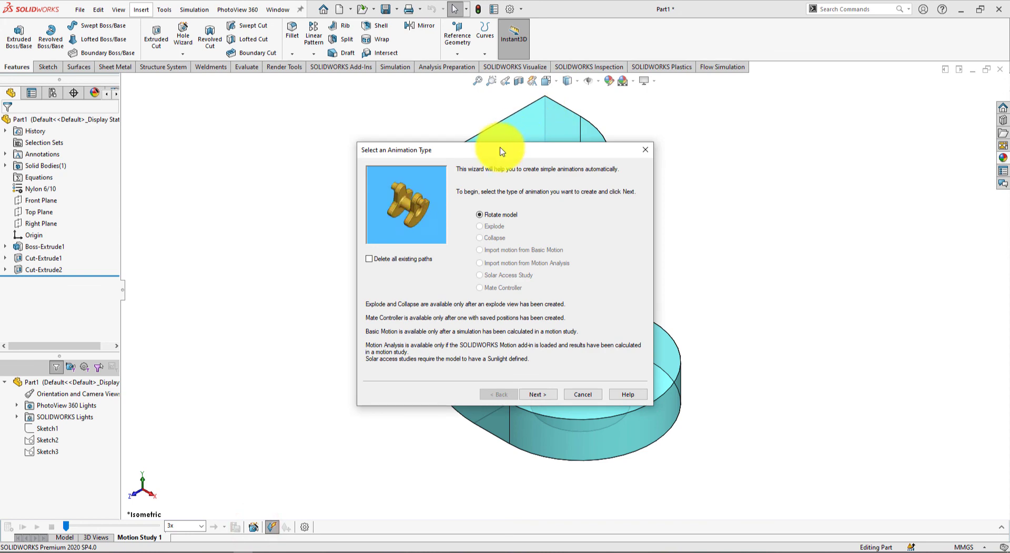
drag(499, 147, 161, 85)
click(227, 335)
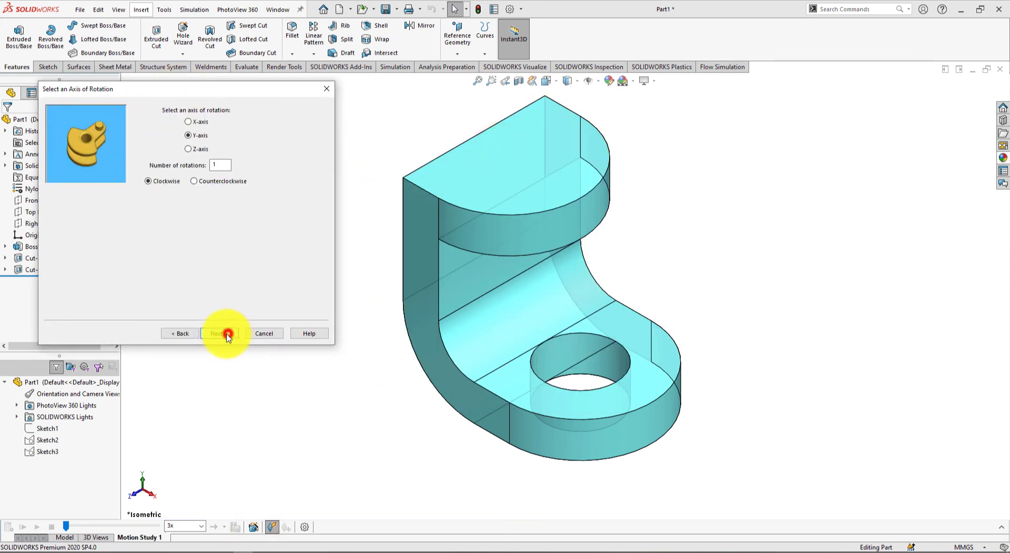
click(224, 335)
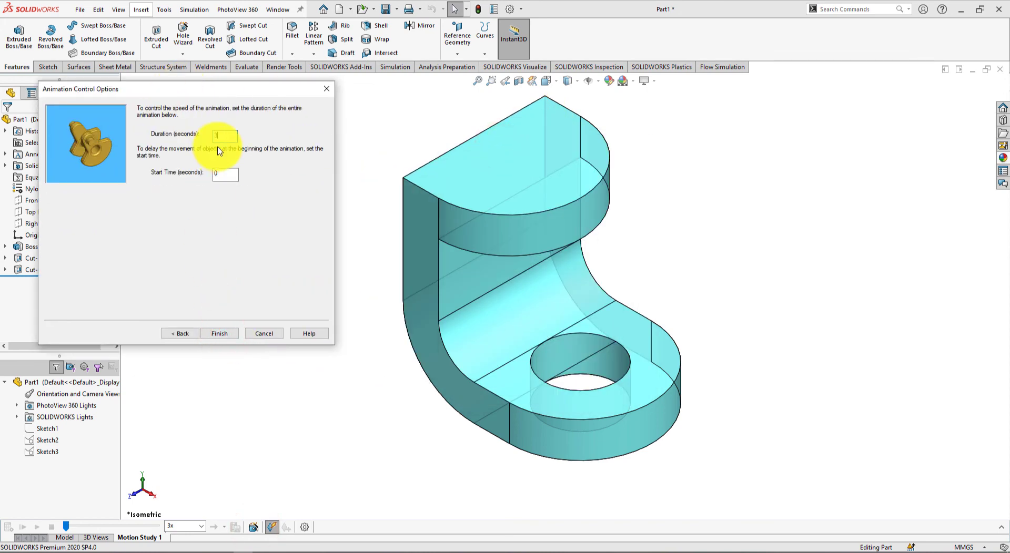
click(220, 332)
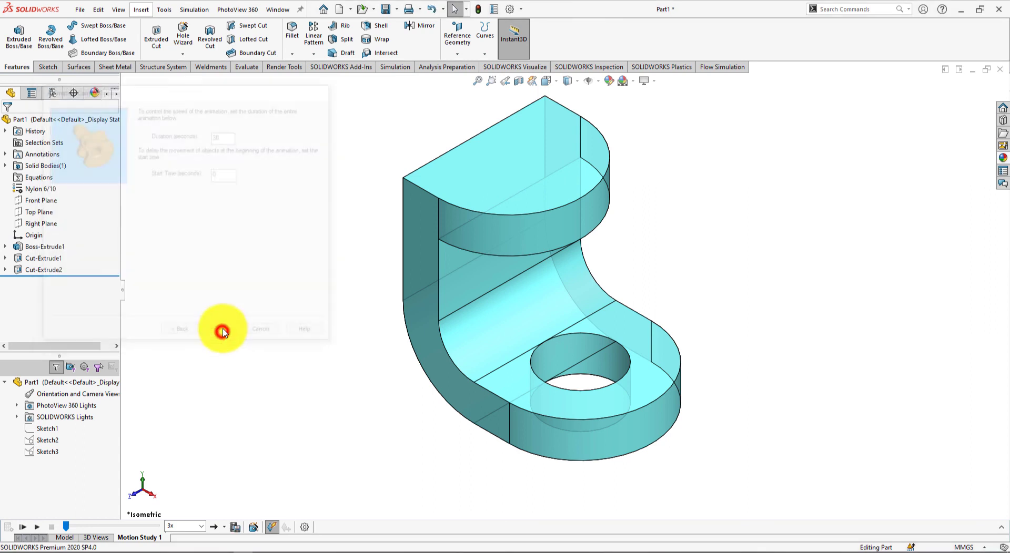
click(21, 528)
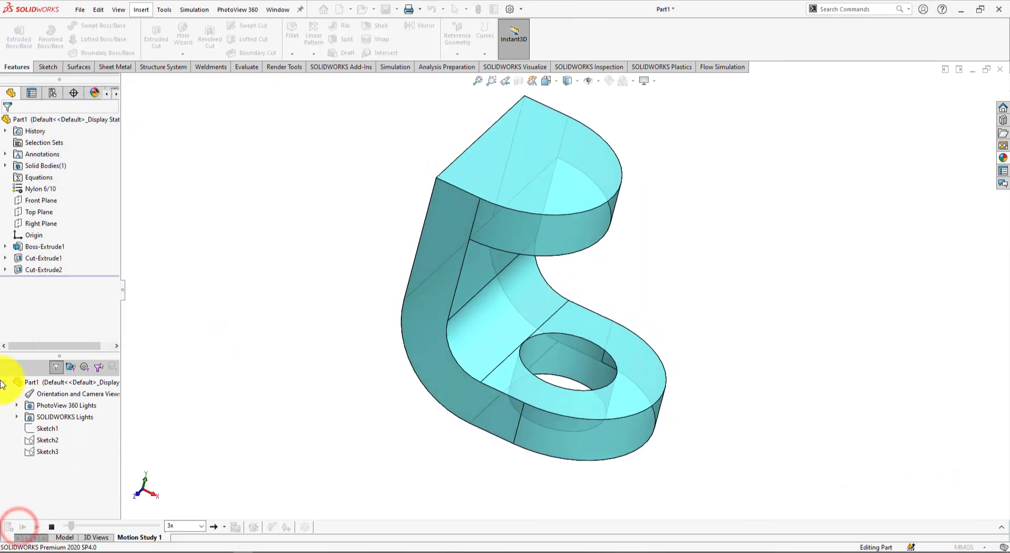